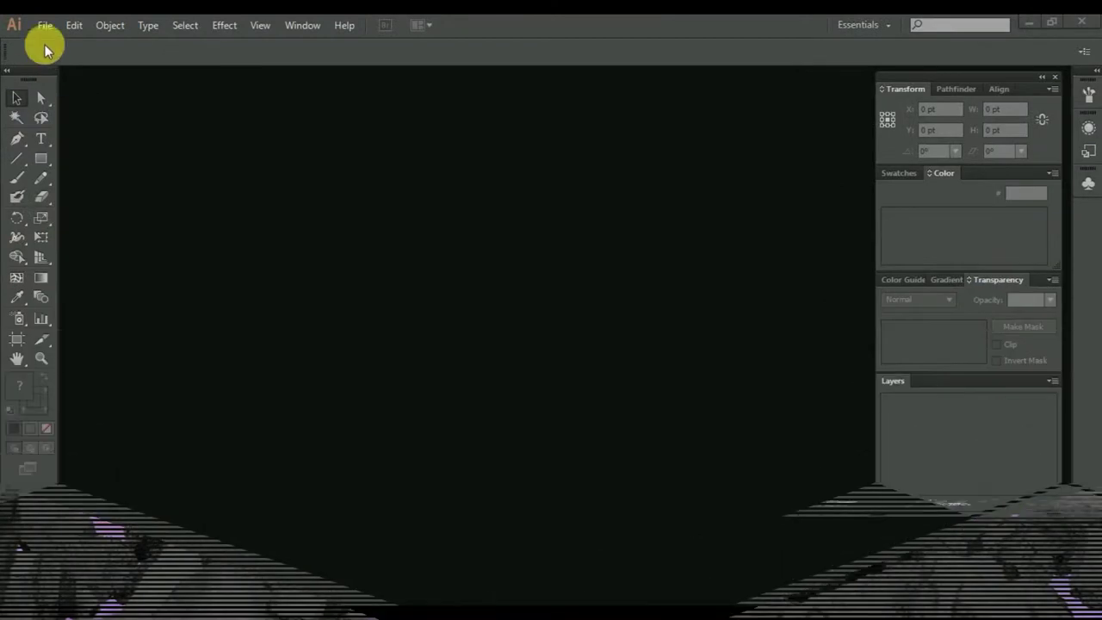
Create a new 5 × 7 inch document and center the artboard at 100% zoom
left_click(45, 25)
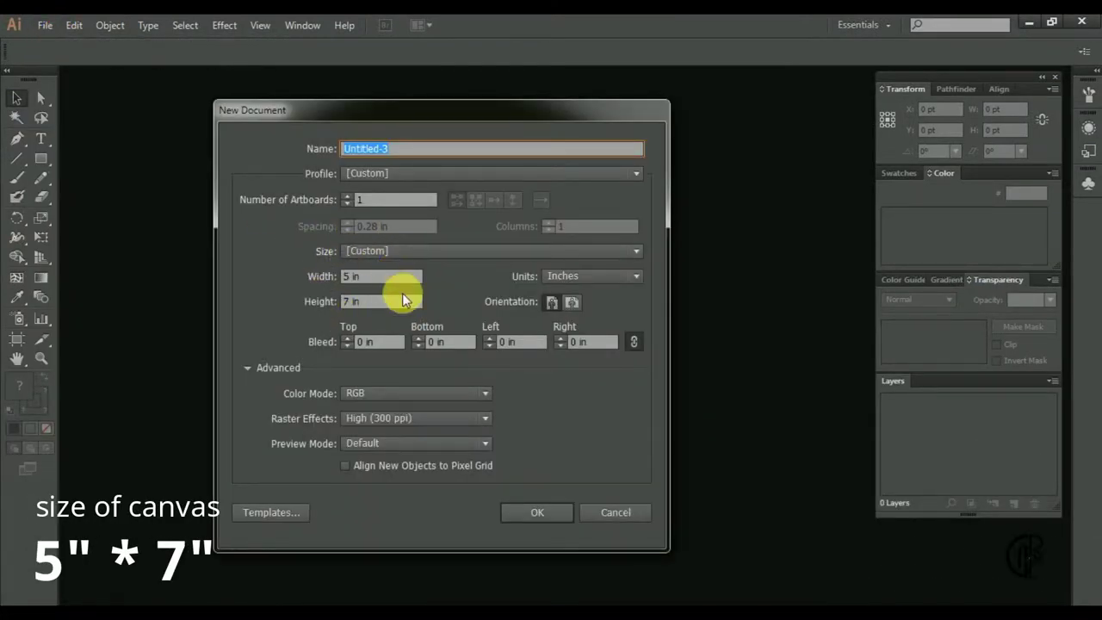
left_click(535, 511)
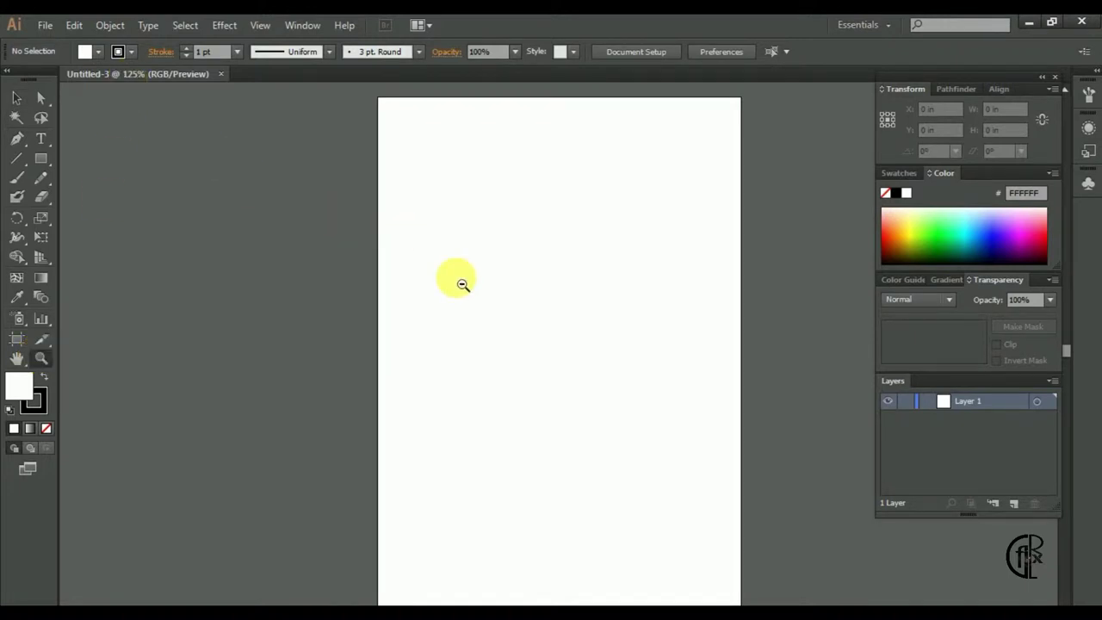
key("ctrl+minus")
left_click_drag(463, 285, 554, 321)
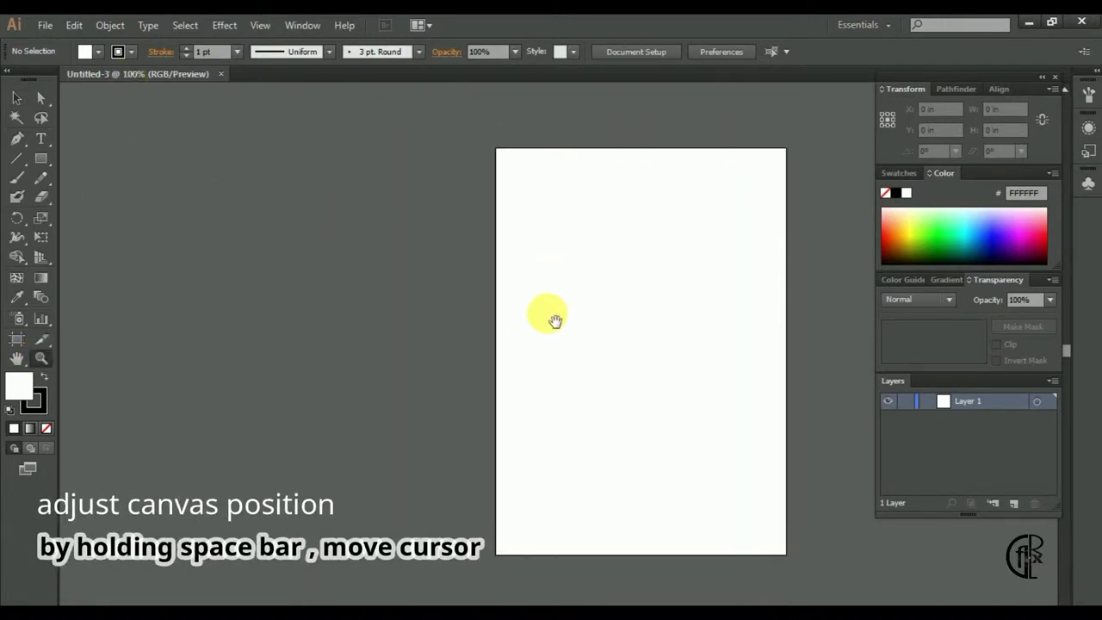
left_click_drag(645, 311, 535, 309)
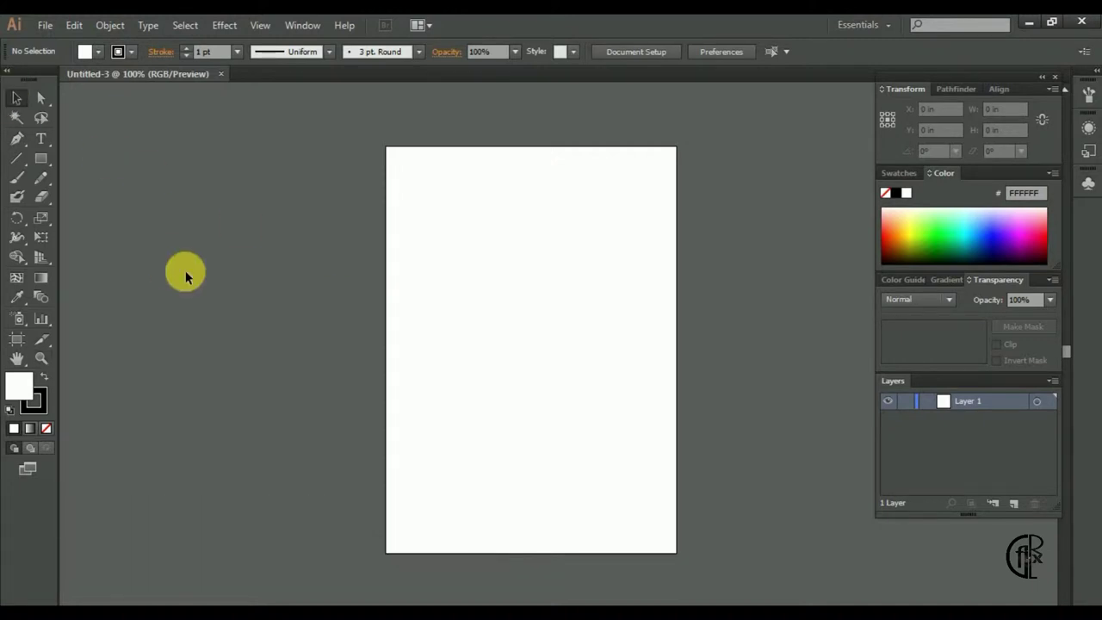
left_click(33, 401)
Set the stroke to None and the fill to dark navy 181547
left_click(45, 428)
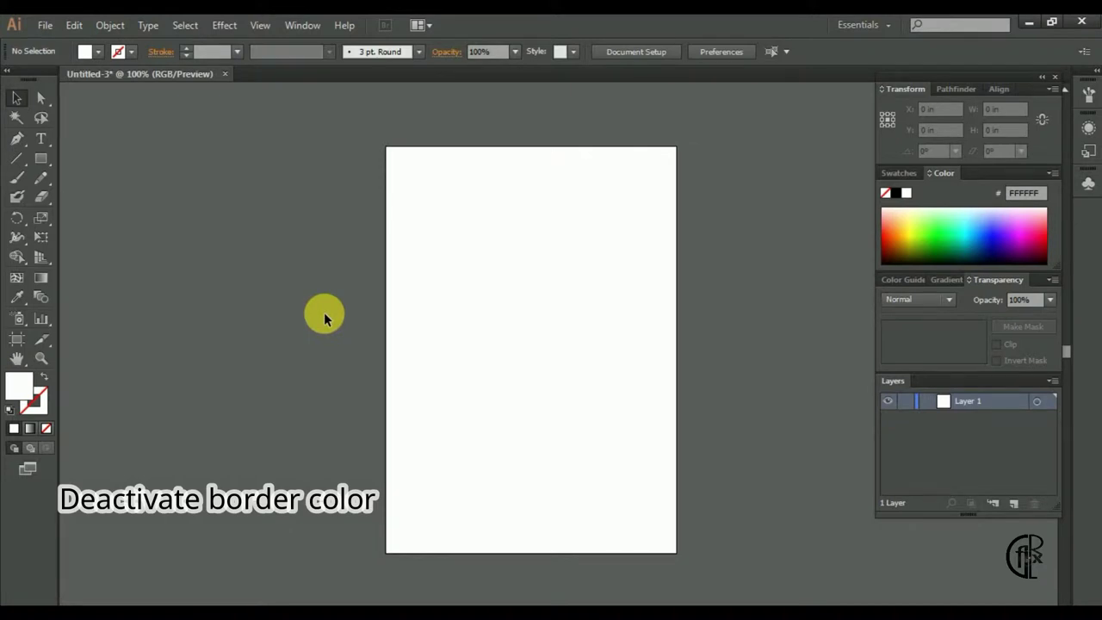
double_click(21, 384)
left_click(890, 313)
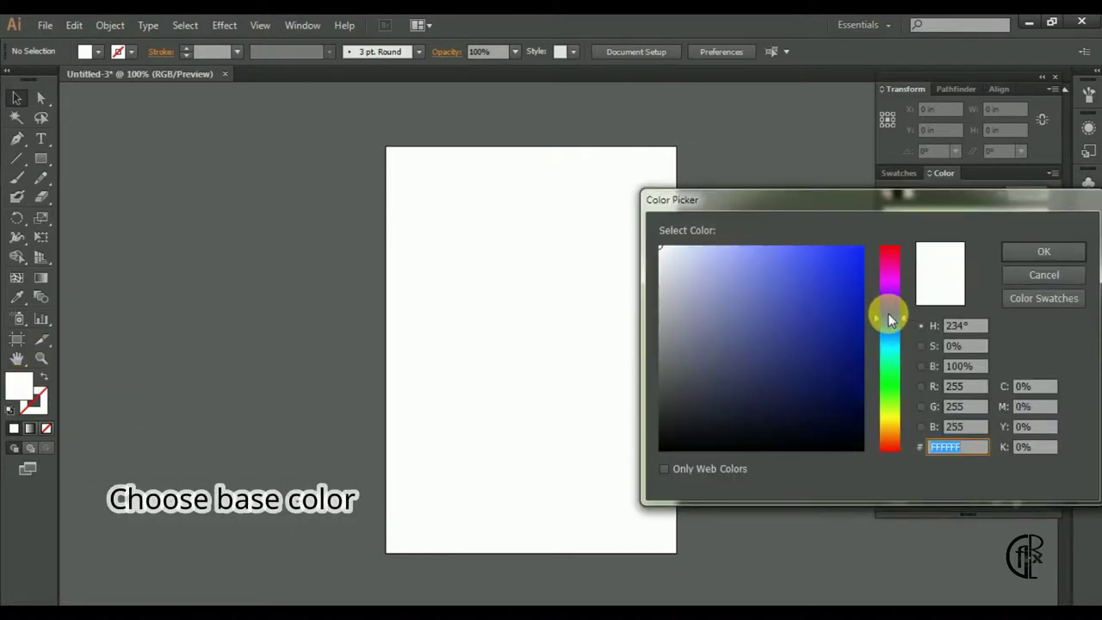
left_click_drag(852, 335, 805, 402)
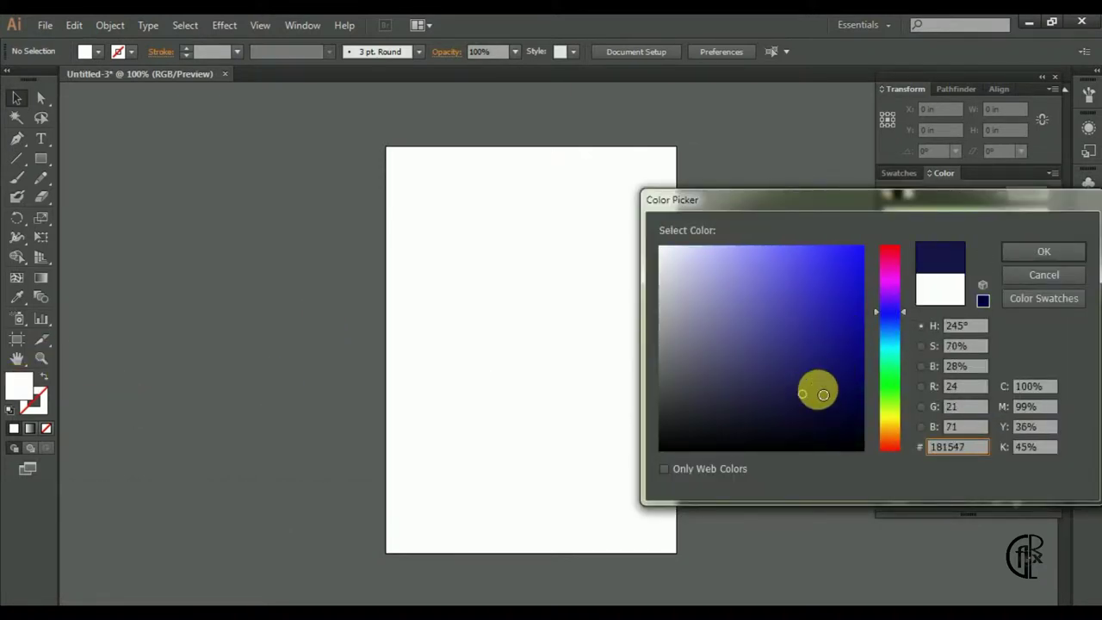
left_click(1018, 256)
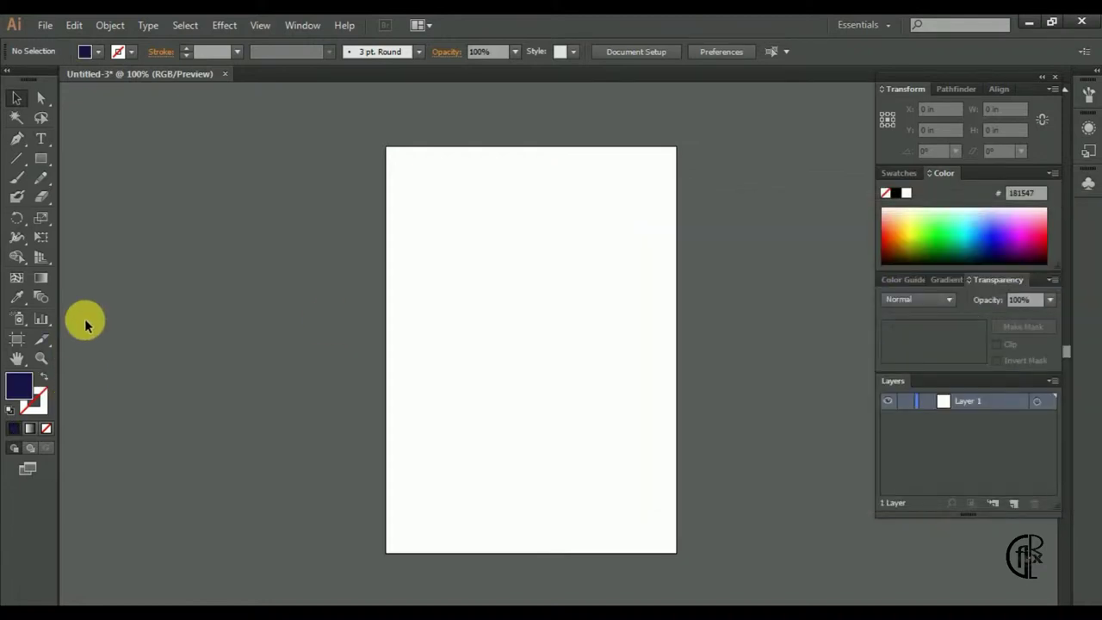
Draw a navy rectangle across the upper artboard and zoom in to 200% on it
key("m")
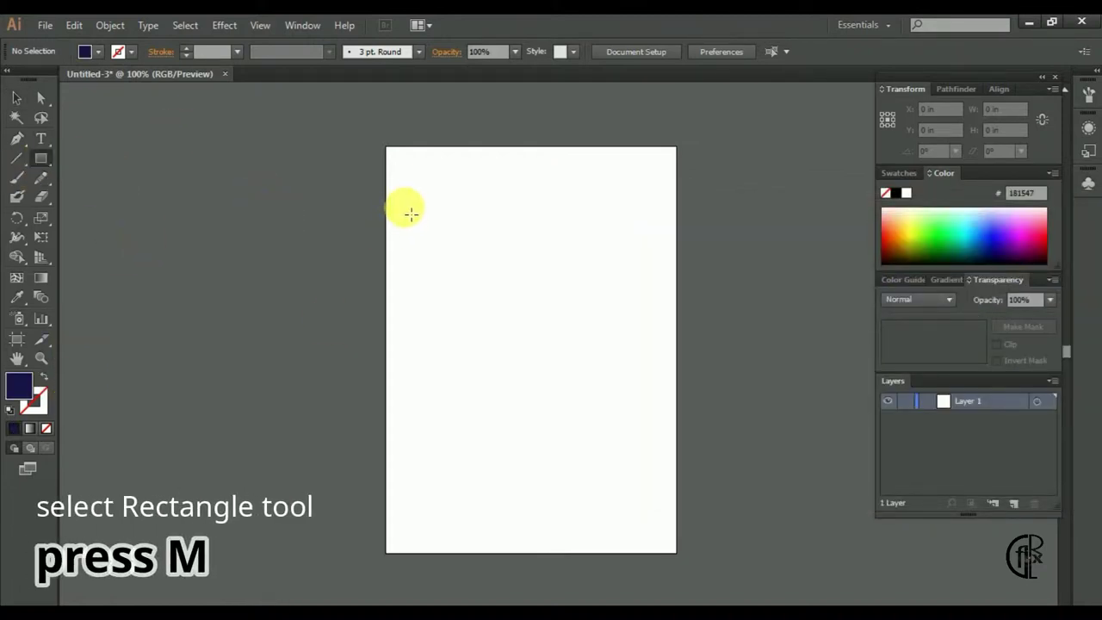
left_click_drag(401, 204, 648, 410)
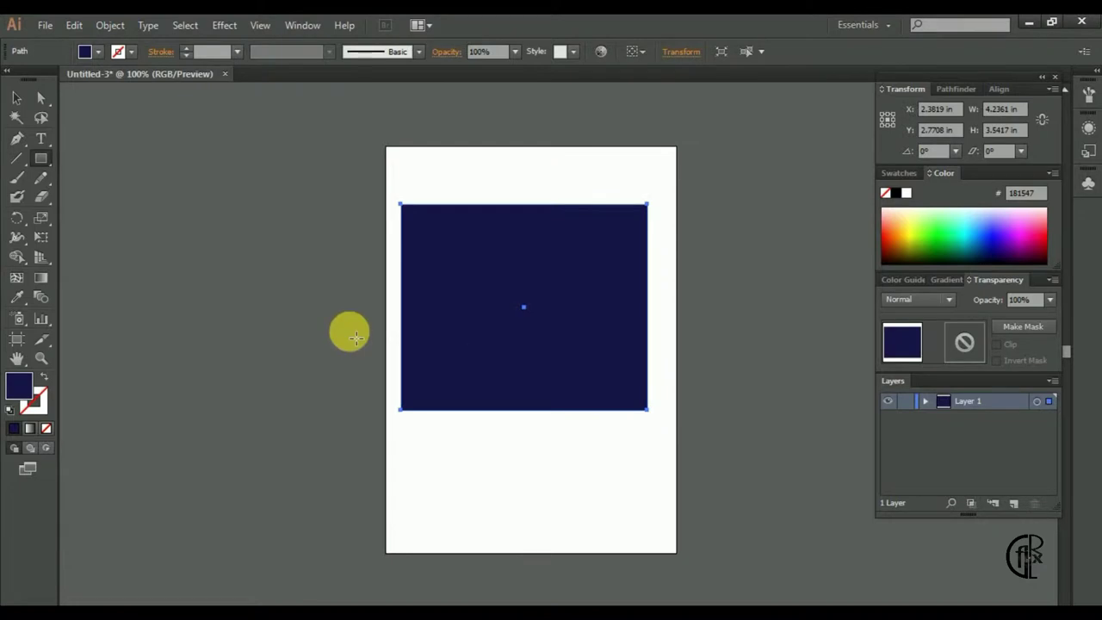
key("z")
left_click(463, 334)
left_click(599, 360)
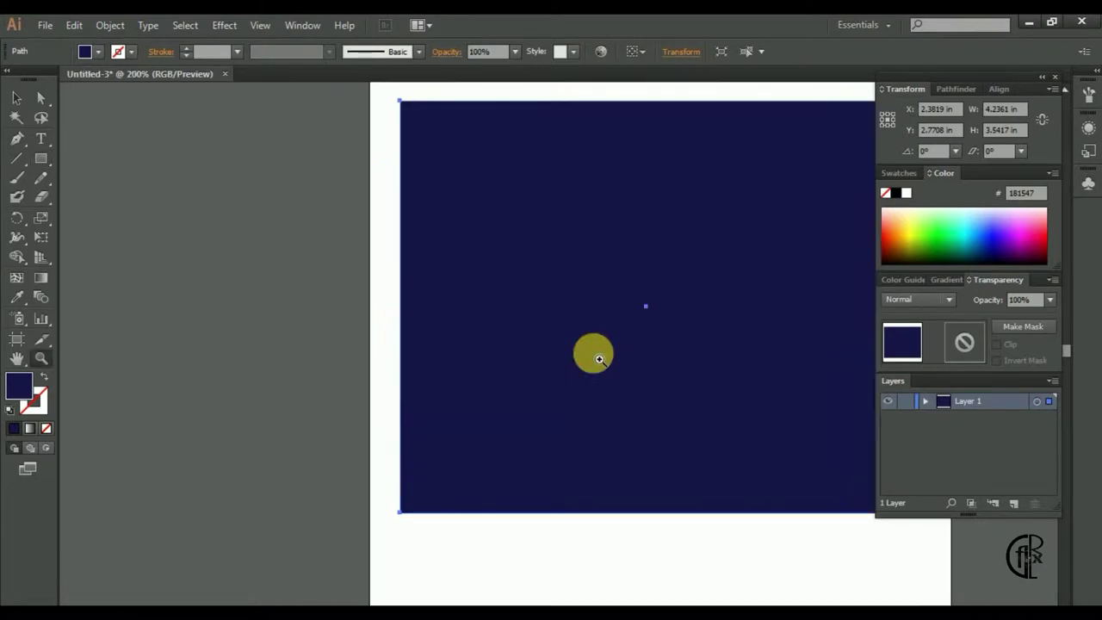
left_click_drag(682, 363, 585, 374)
left_click(42, 96)
left_click(289, 113)
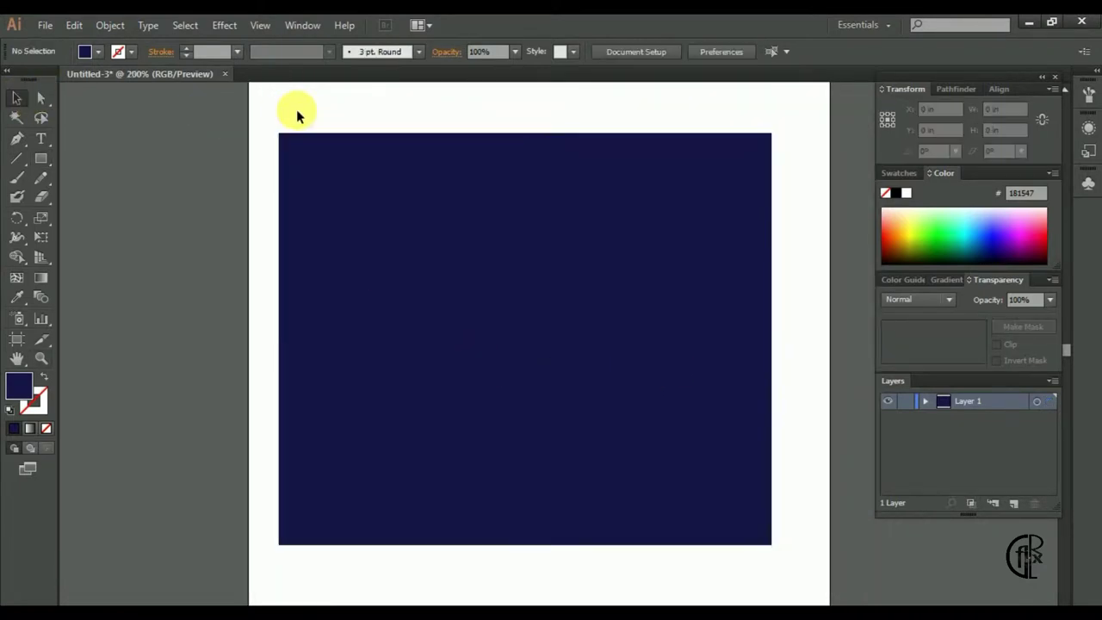
scroll(155, 133, "up", 2)
Switch to the Ellipse tool with a 4D4D77 fill colour
left_click(40, 159)
left_click(116, 196)
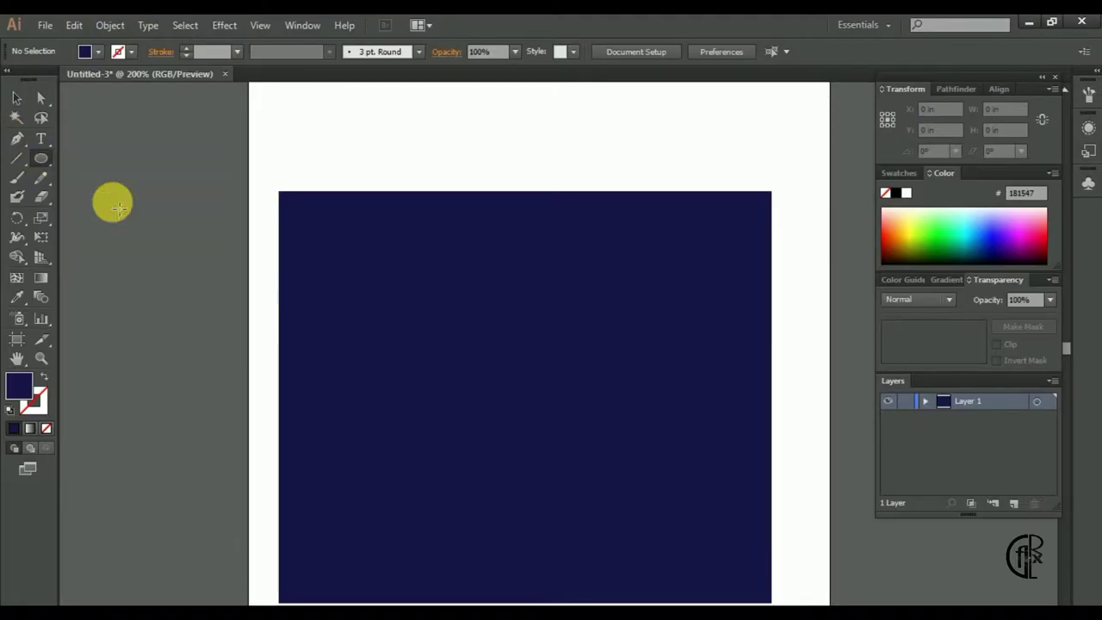
double_click(31, 388)
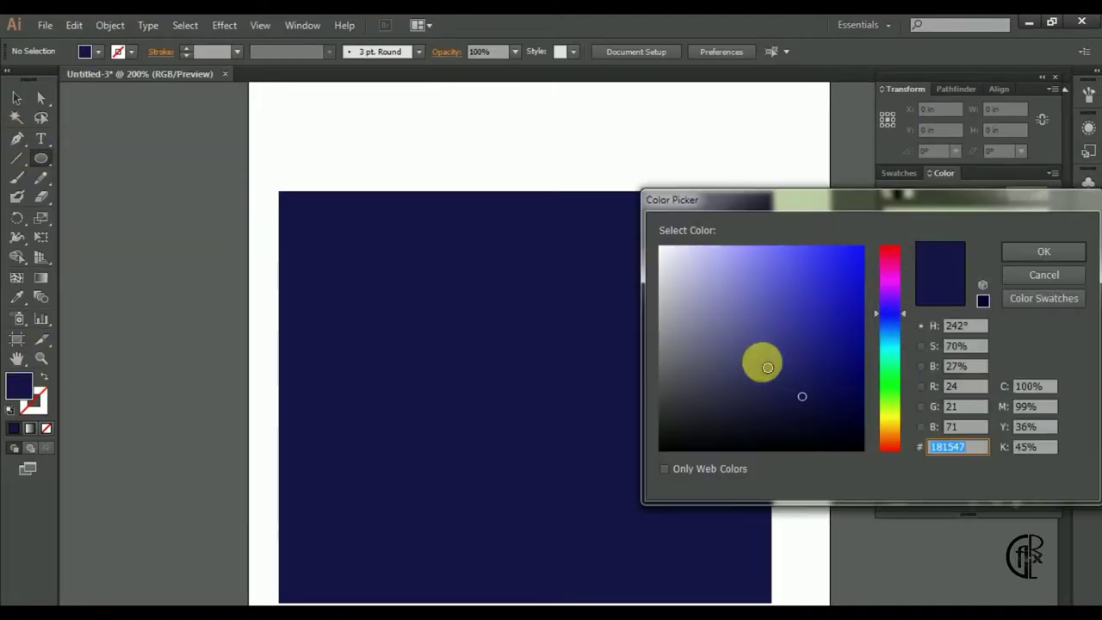
left_click_drag(739, 375, 731, 354)
left_click(1030, 251)
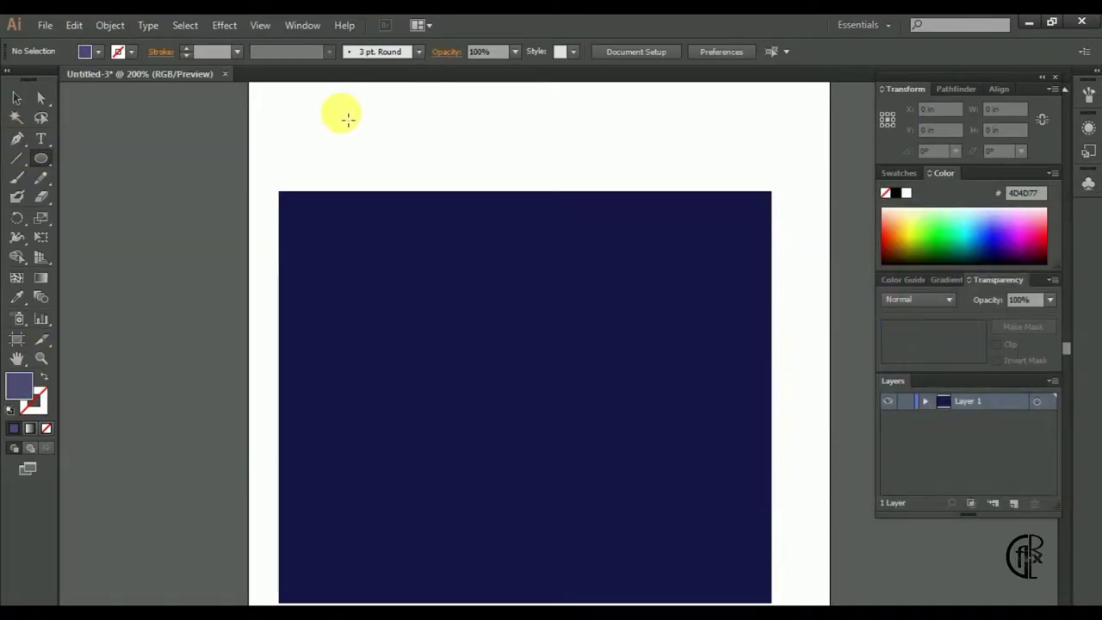
Draw several small ellipses and one larger circle above the navy rectangle
mouse_move(311, 100)
left_mouse_down()
mouse_move(341, 123)
mouse_move(376, 239)
mouse_move(342, 151)
left_mouse_up()
key("v")
left_click(450, 160)
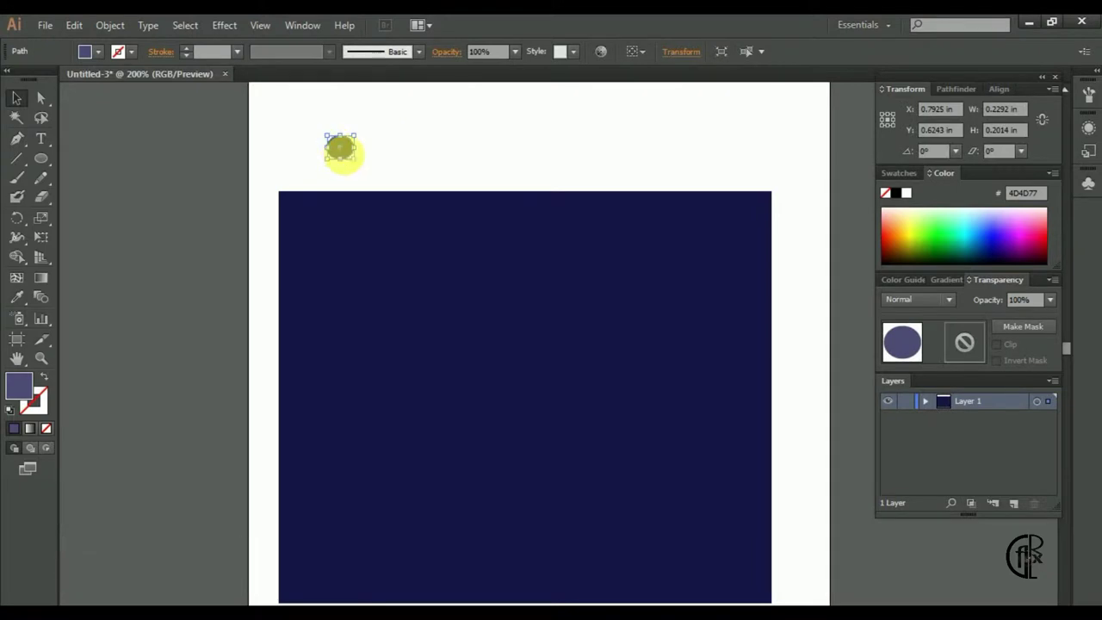
left_click(40, 159)
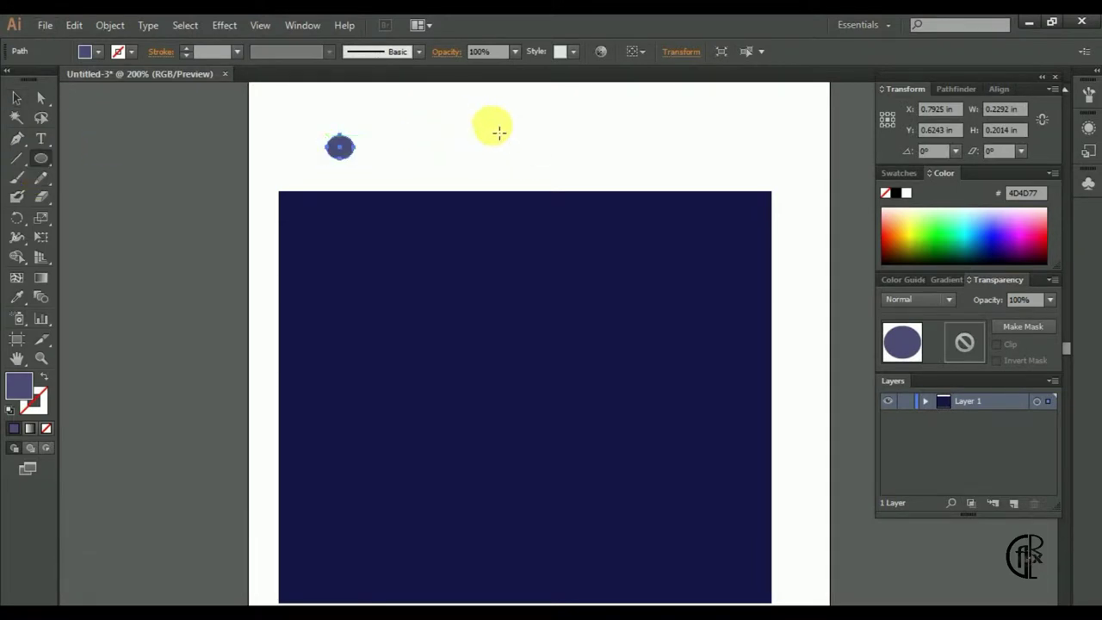
left_click_drag(485, 122, 524, 161)
left_click_drag(573, 122, 645, 148)
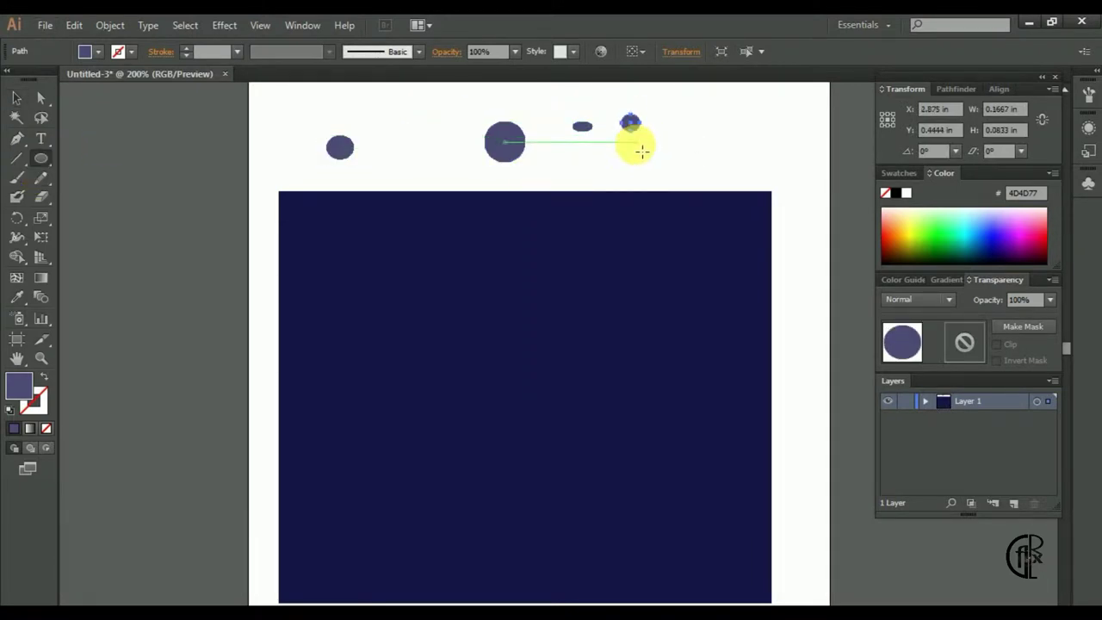
left_click_drag(686, 109, 707, 136)
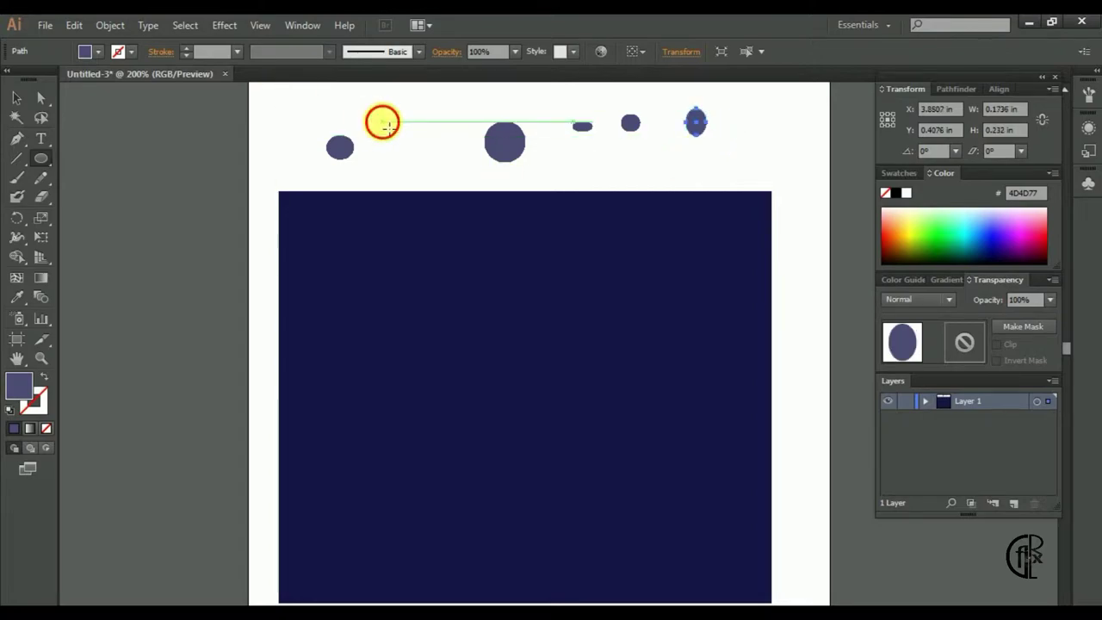
mouse_move(383, 122)
left_mouse_down()
mouse_move(394, 133)
mouse_move(318, 262)
left_mouse_up()
Move the big circle and one ellipse onto the navy rectangle
left_click(17, 98)
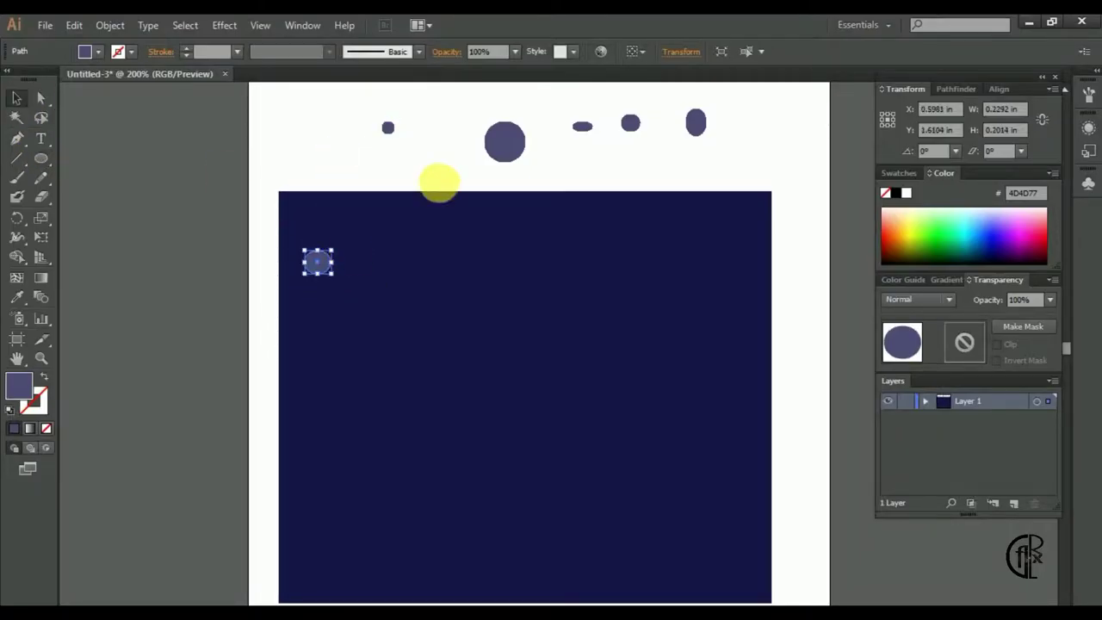
left_click_drag(629, 344, 668, 393)
mouse_move(694, 125)
left_mouse_down()
mouse_move(374, 448)
mouse_move(508, 496)
left_mouse_up()
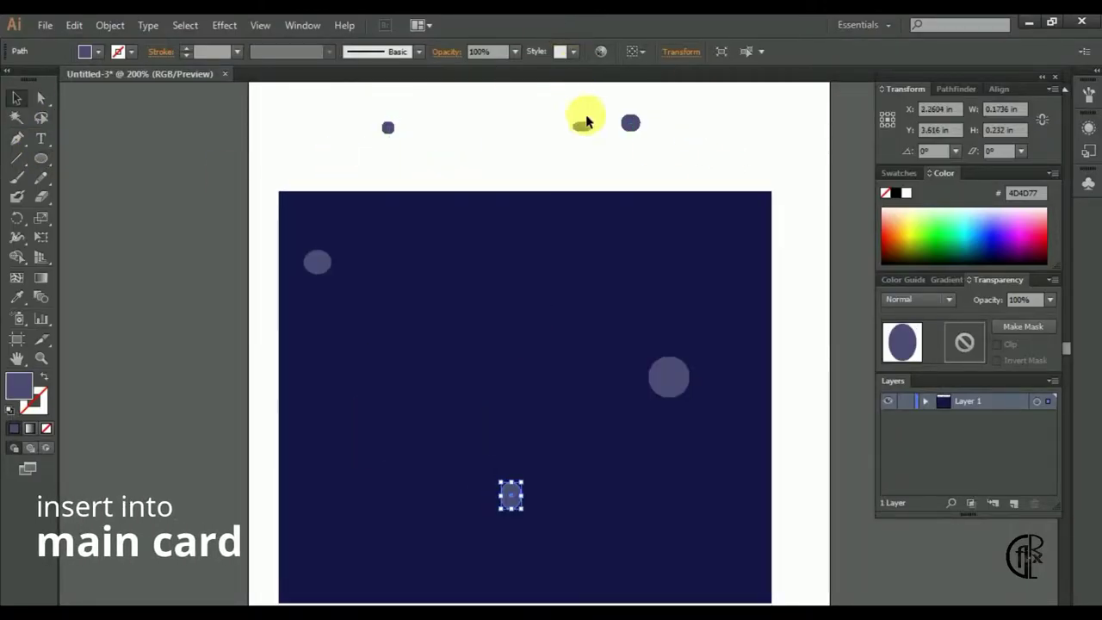
Move the remaining ellipses down onto the navy rectangle
left_click_drag(575, 122, 489, 298)
left_click_drag(387, 128, 347, 362)
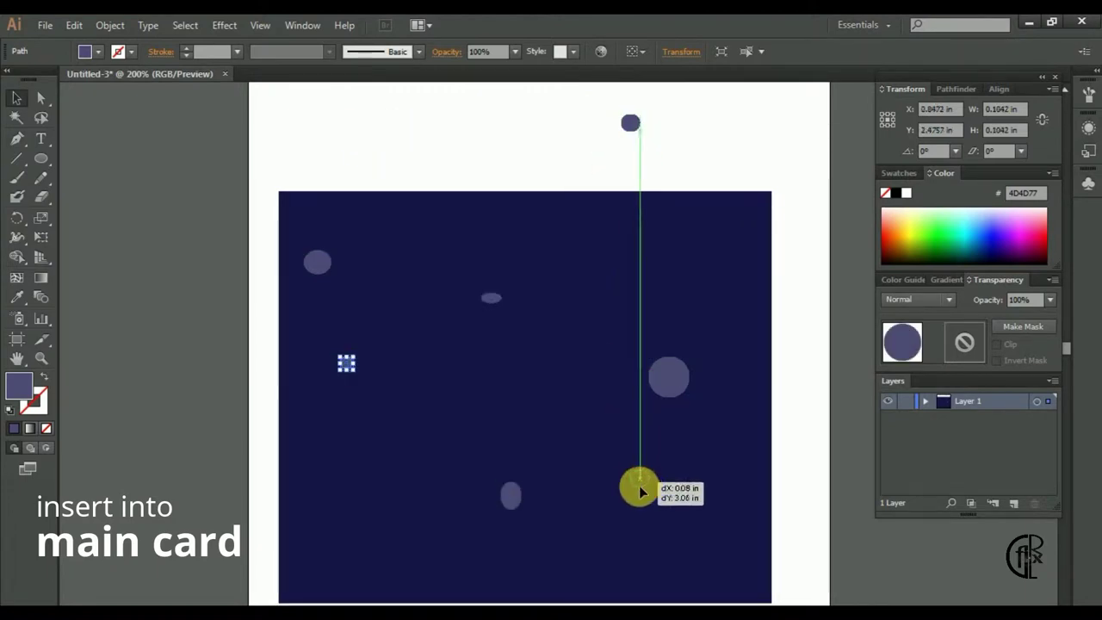
left_click_drag(630, 122, 640, 487)
scroll(609, 343, "down", 2)
scroll(609, 342, "down", 1)
left_click_drag(644, 414, 591, 175)
left_click_drag(669, 302, 310, 469)
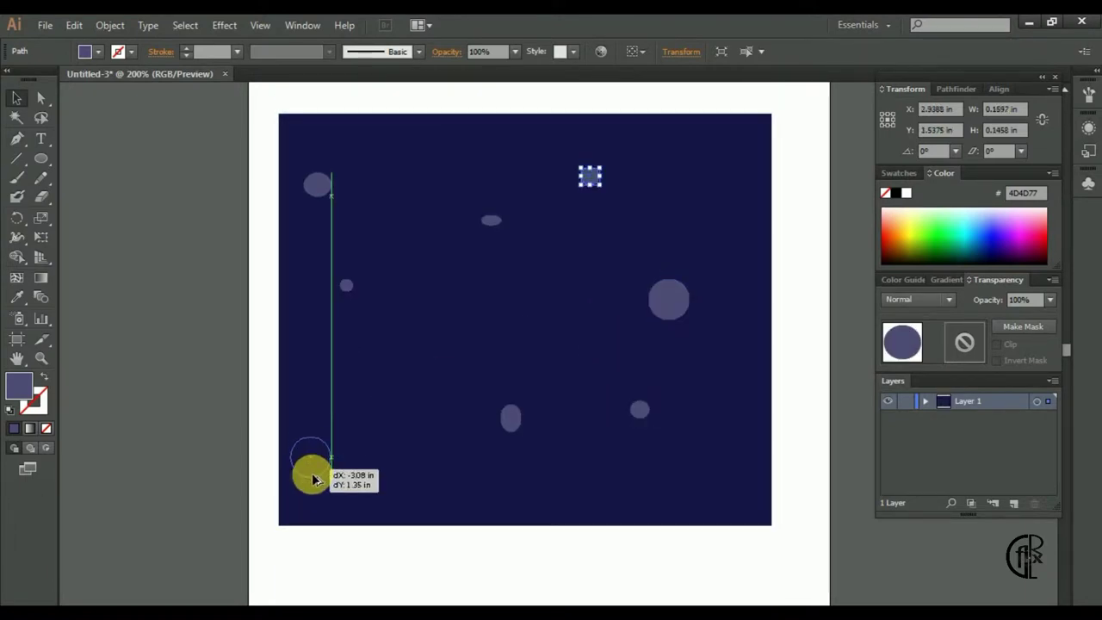
mouse_move(661, 321)
left_mouse_down()
mouse_move(670, 161)
mouse_move(511, 148)
left_mouse_up()
Alt-drag duplicates of the dots to scatter copies across the rectangle
mouse_move(431, 385)
left_mouse_down()
mouse_move(574, 350)
mouse_move(742, 497)
left_mouse_up()
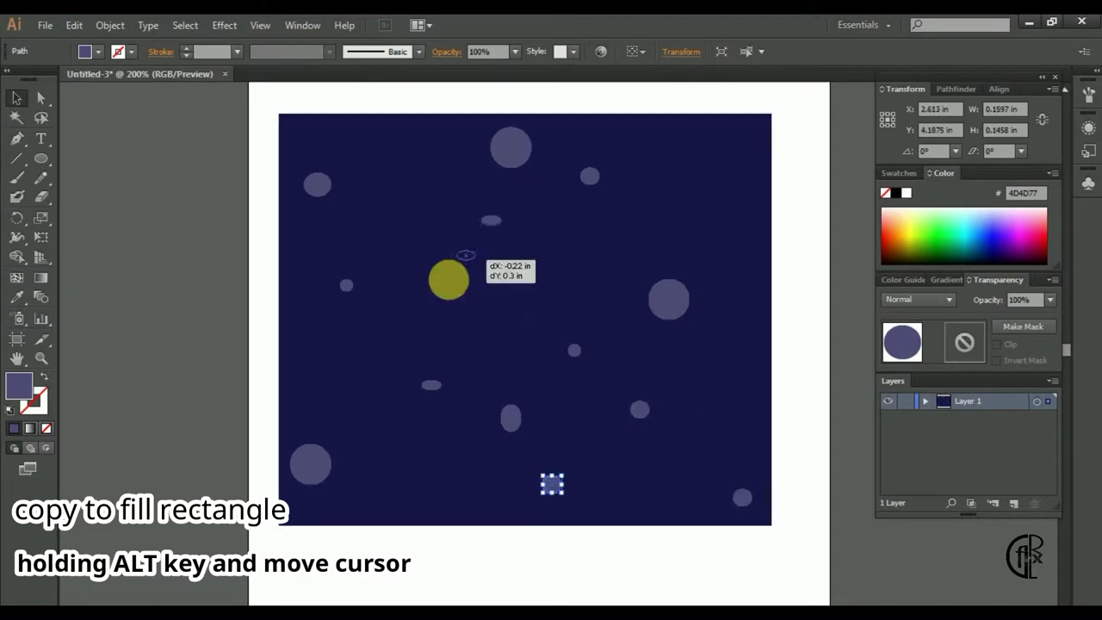
left_click_drag(551, 484, 395, 225)
left_click_drag(353, 362, 414, 476)
left_click_drag(511, 418, 504, 299)
left_click_drag(432, 385, 432, 313)
left_click_drag(436, 298, 679, 196)
mouse_move(593, 436)
left_mouse_down()
mouse_move(648, 471)
mouse_move(747, 284)
mouse_move(738, 133)
left_mouse_up()
mouse_move(395, 226)
left_mouse_down()
mouse_move(385, 143)
mouse_move(299, 335)
left_mouse_up()
left_click_drag(505, 298, 591, 274)
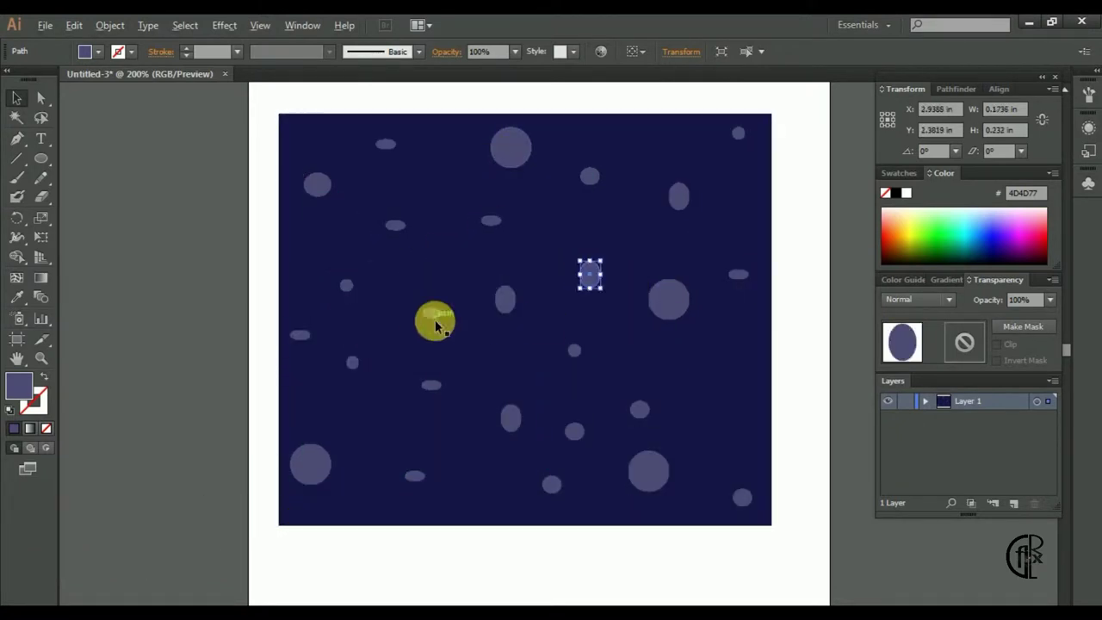
left_click_drag(431, 312, 455, 252)
left_click_drag(639, 409, 640, 172)
left_click_drag(667, 307, 668, 301)
left_click_drag(669, 301, 410, 340)
left_click_drag(505, 299, 485, 460)
left_click_drag(436, 389, 368, 418)
mouse_move(368, 417)
left_mouse_down()
mouse_move(488, 399)
mouse_move(722, 408)
mouse_move(719, 440)
left_mouse_up()
Place more dot copies into the empty gaps and middle area of the rectangle
mouse_move(639, 409)
left_mouse_down()
mouse_move(650, 384)
mouse_move(580, 225)
left_mouse_up()
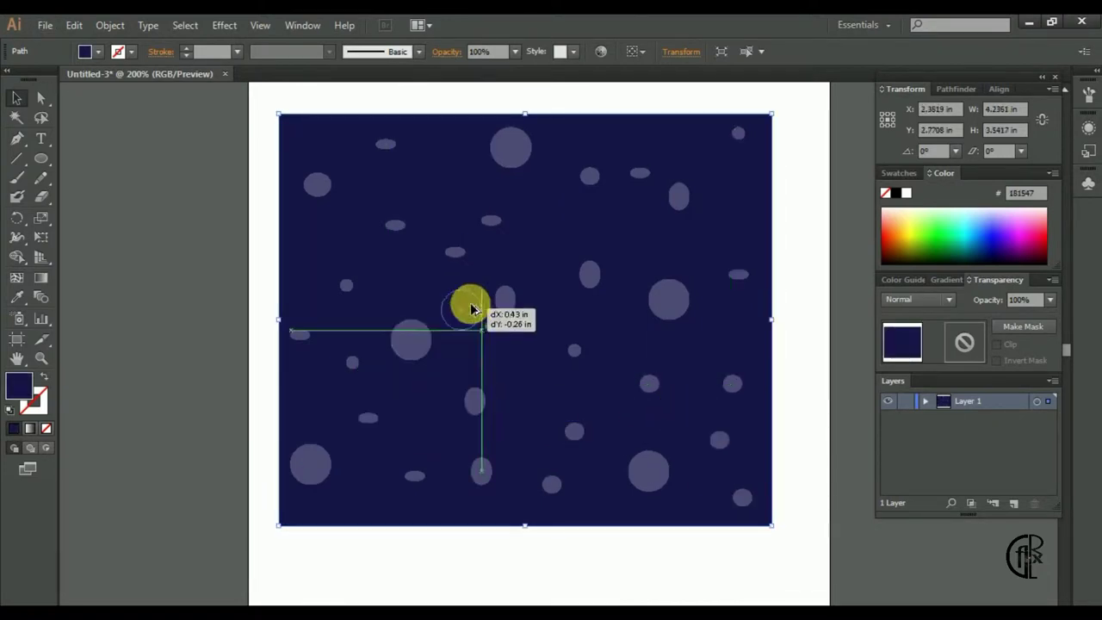
left_click_drag(678, 196, 738, 204)
left_click_drag(640, 173, 640, 139)
left_click(657, 189)
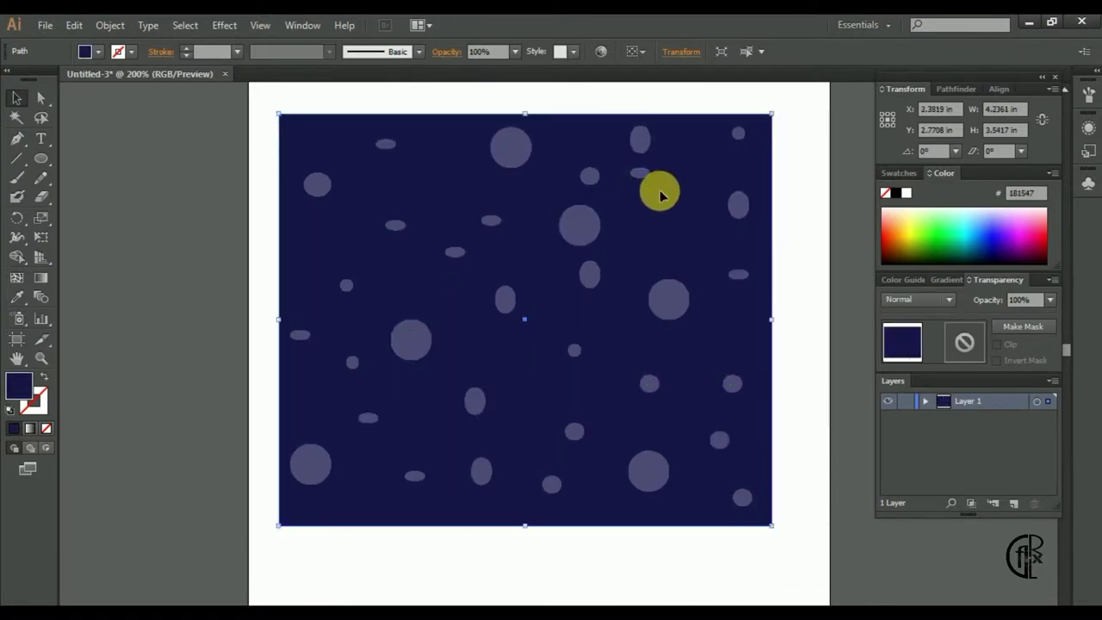
left_click_drag(683, 312, 694, 270)
left_click_drag(505, 306, 652, 339)
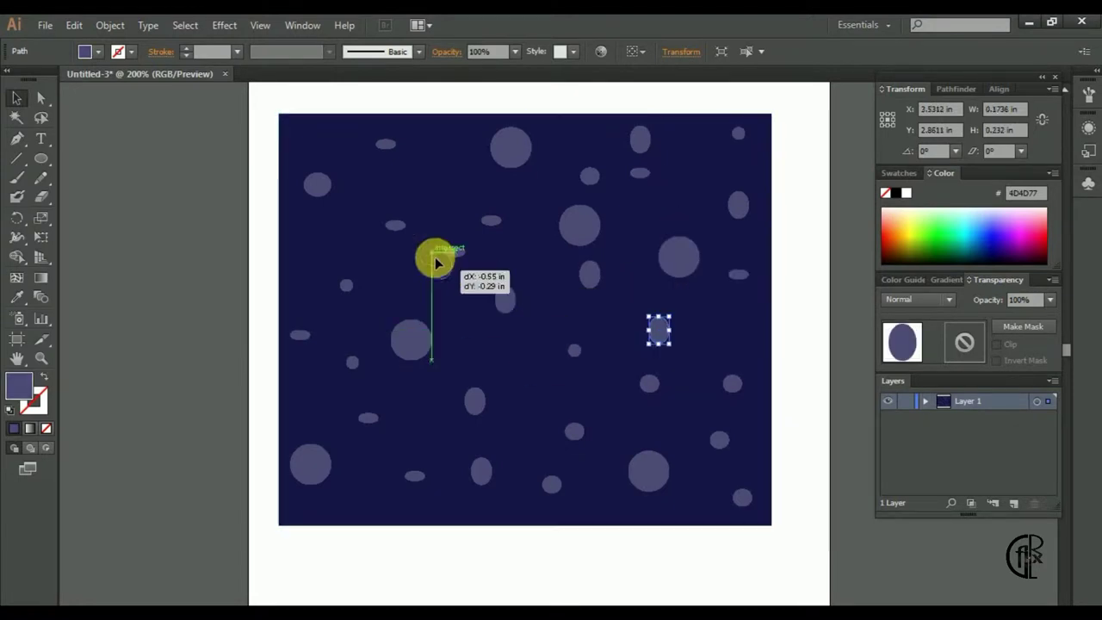
left_click_drag(455, 251, 445, 184)
left_click_drag(394, 228, 364, 233)
left_click_drag(487, 398, 518, 314)
left_click_drag(571, 435, 539, 405)
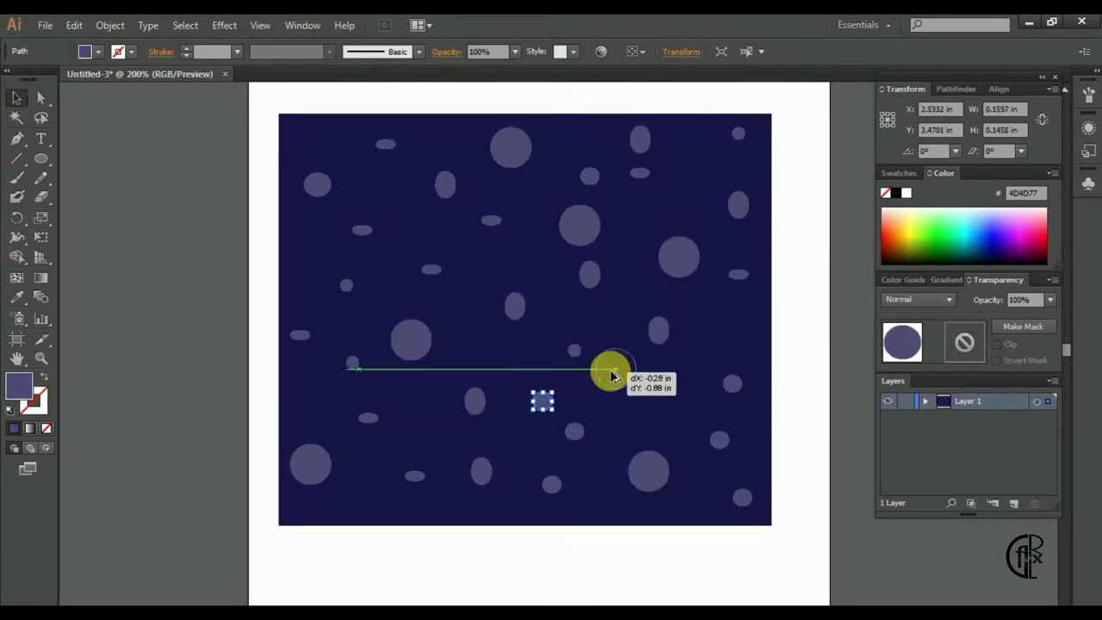
left_click_drag(607, 371, 533, 357)
left_click_drag(671, 484, 677, 385)
Fill the lower area with more dots and even out the spacing
left_click_drag(659, 330, 649, 306)
left_click_drag(481, 471, 393, 511)
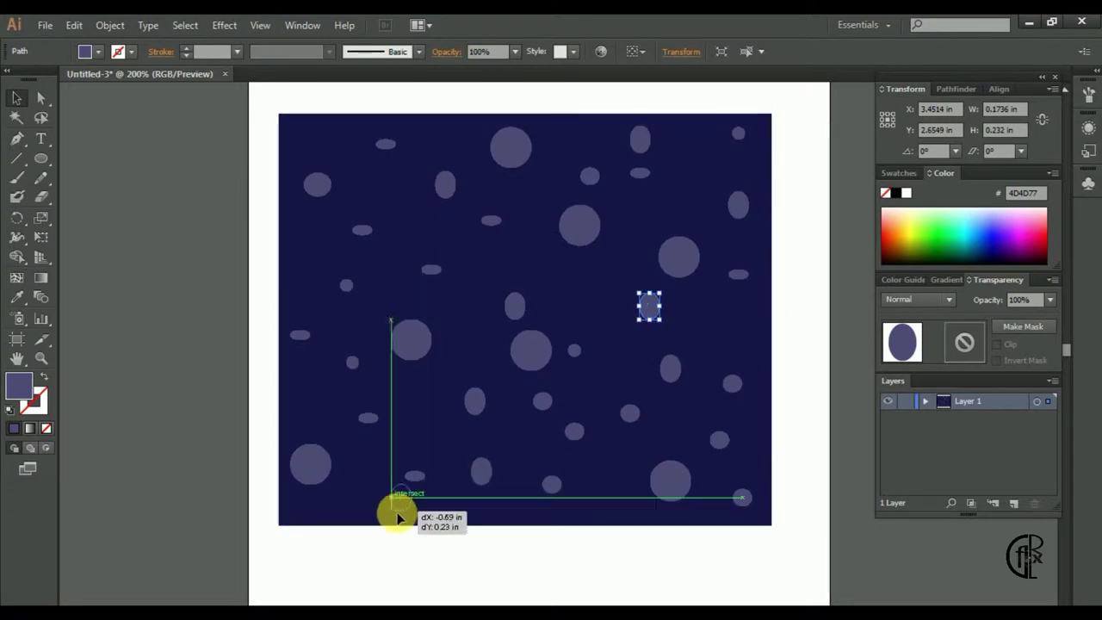
left_click_drag(414, 475, 455, 497)
left_click_drag(473, 404, 456, 421)
mouse_move(542, 400)
left_mouse_down()
mouse_move(524, 413)
mouse_move(580, 444)
left_mouse_up()
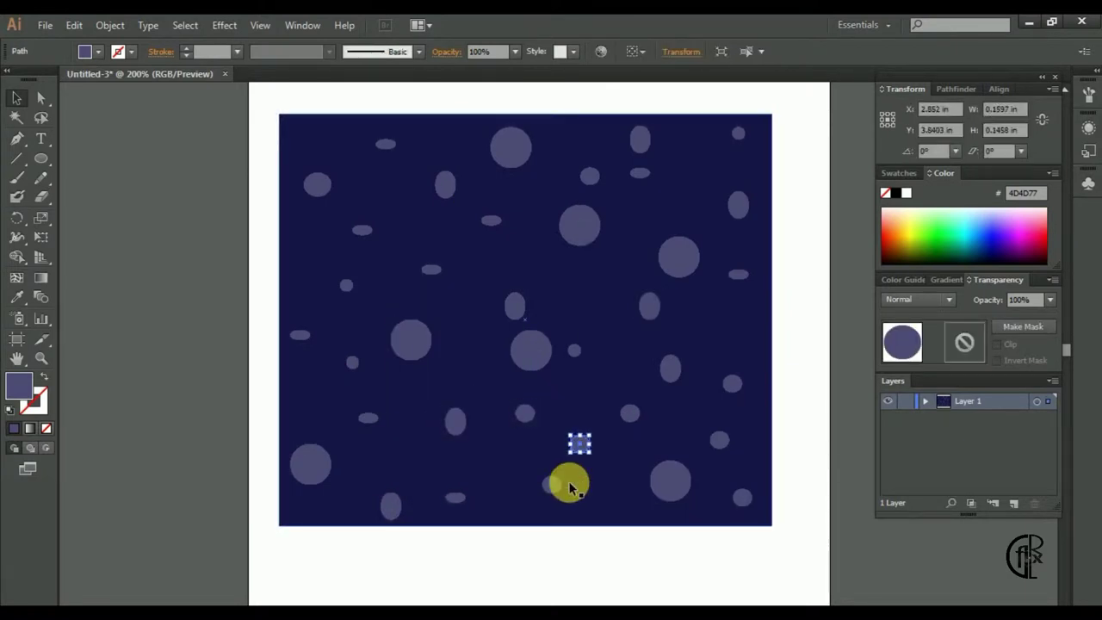
left_click_drag(590, 175, 570, 177)
left_click_drag(386, 144, 362, 139)
left_click(411, 340)
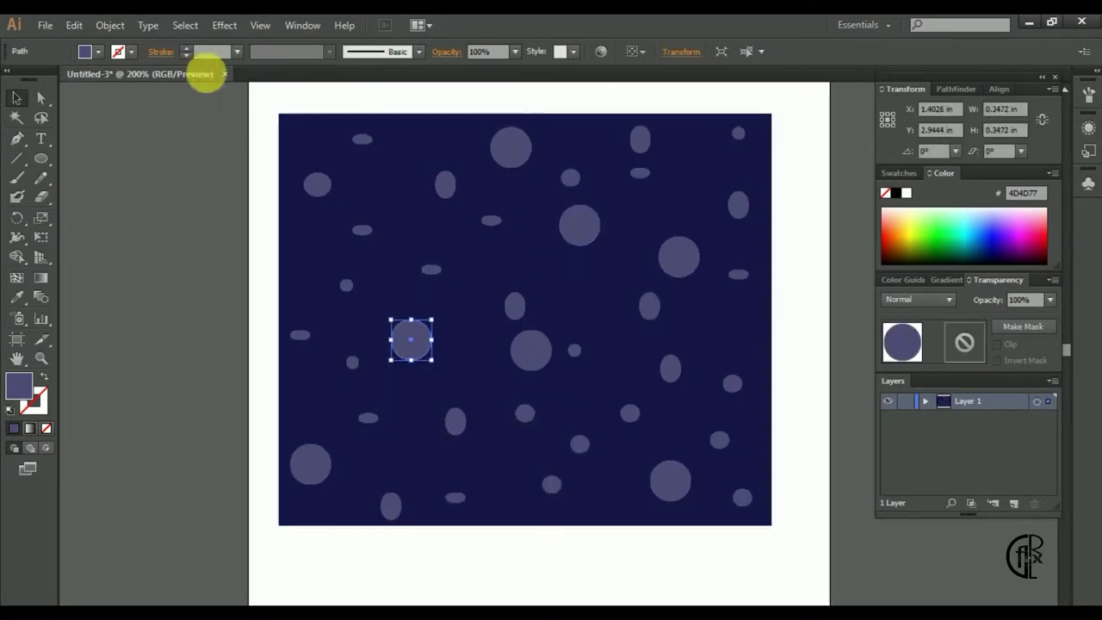
Apply a Multiply, 45% opacity, 0.1 in offset, 0.07 in blur drop shadow to several dots
left_click(156, 28)
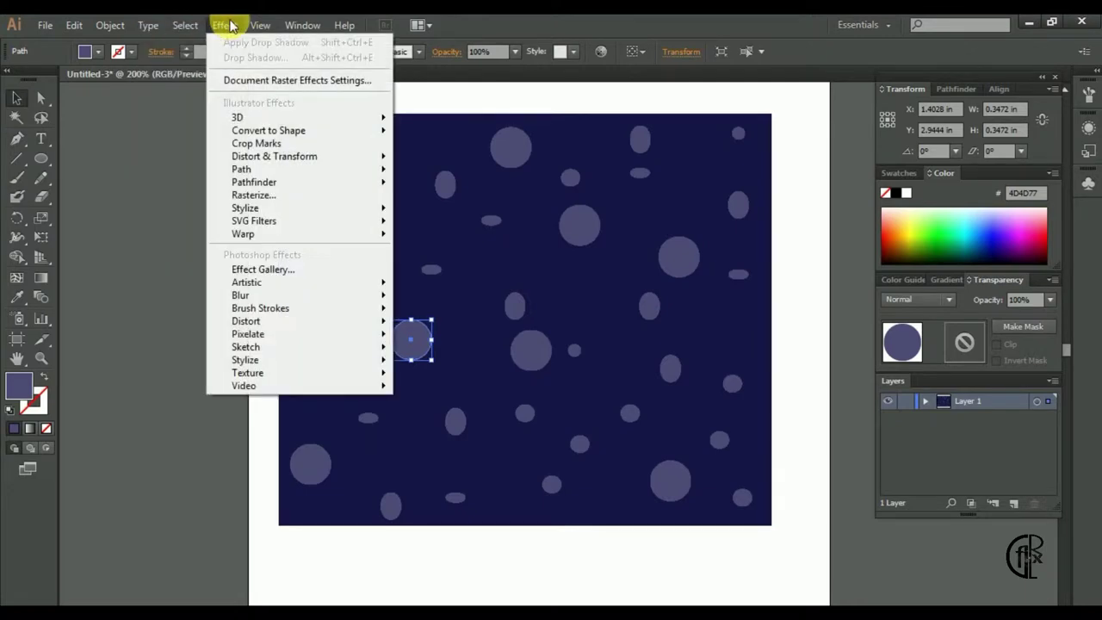
mouse_move(245, 208)
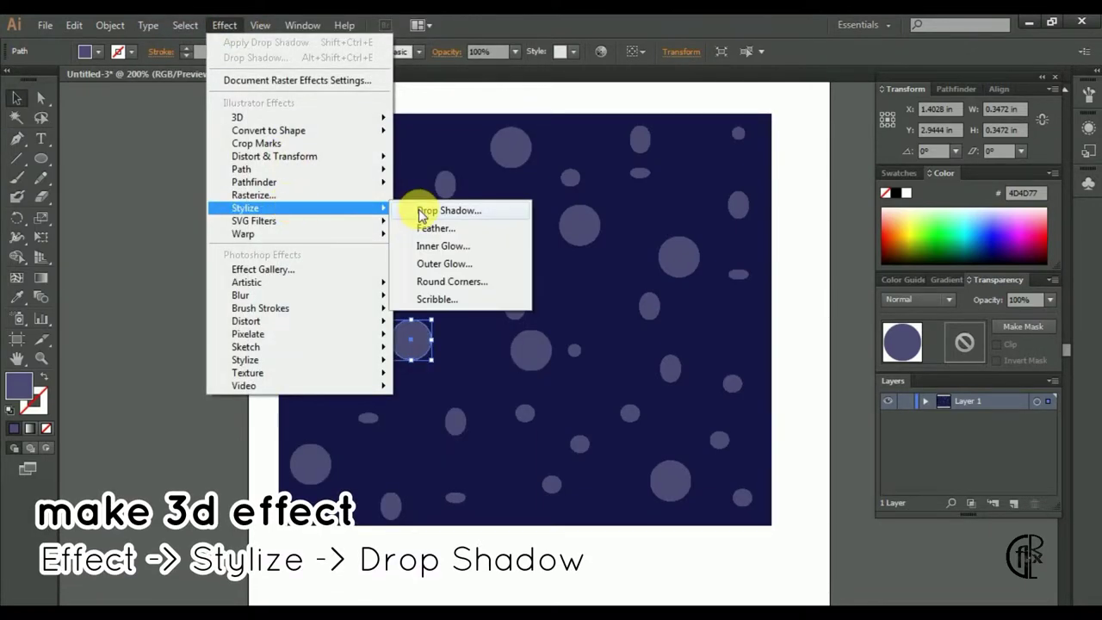
left_click(422, 211)
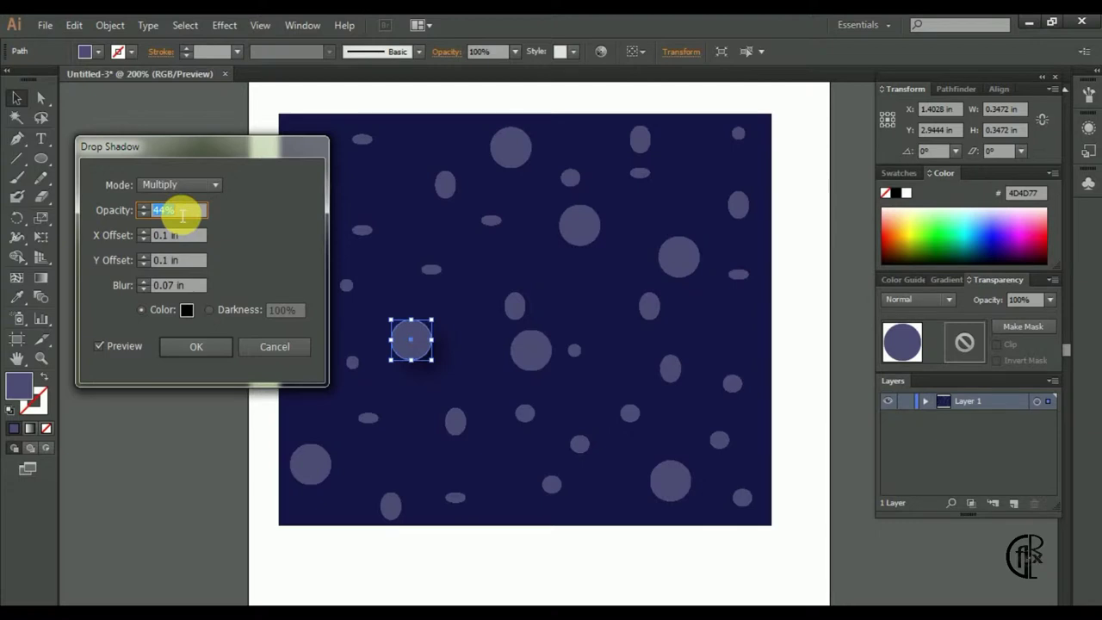
left_click(197, 350)
left_click(394, 388)
left_click(460, 426)
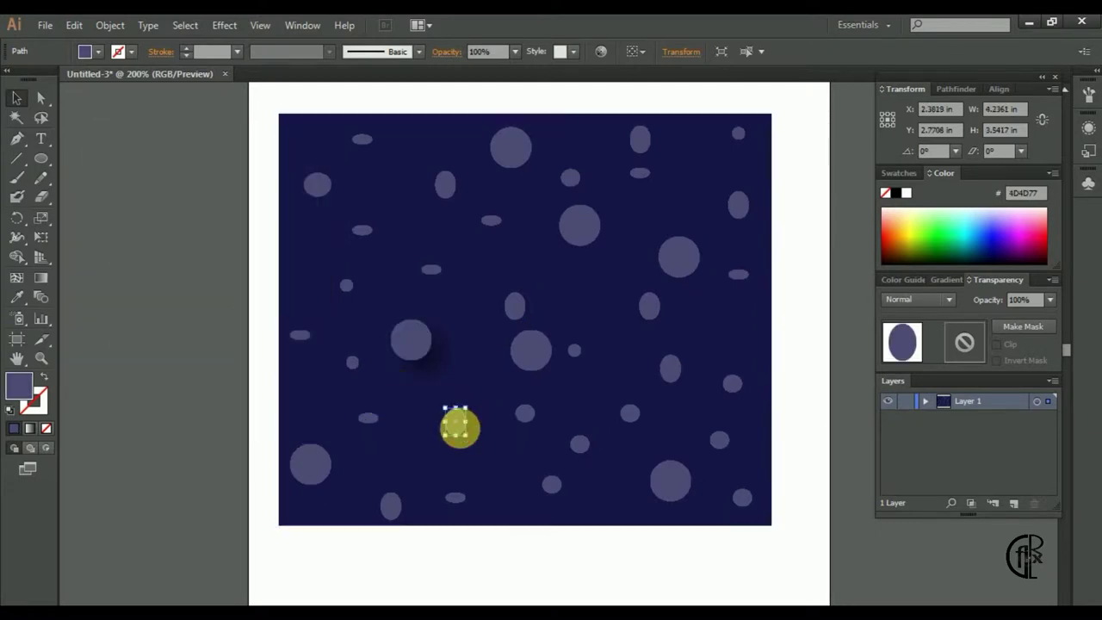
left_click(224, 25)
left_click(266, 42)
left_click(310, 465)
left_click(224, 25)
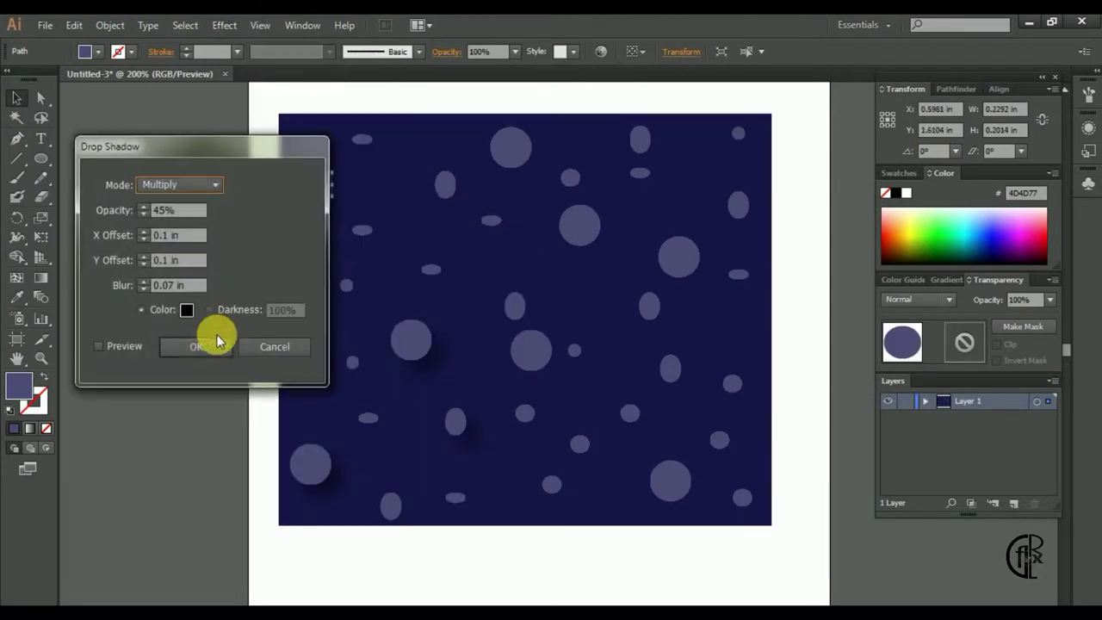
left_click(217, 345)
left_click(226, 25)
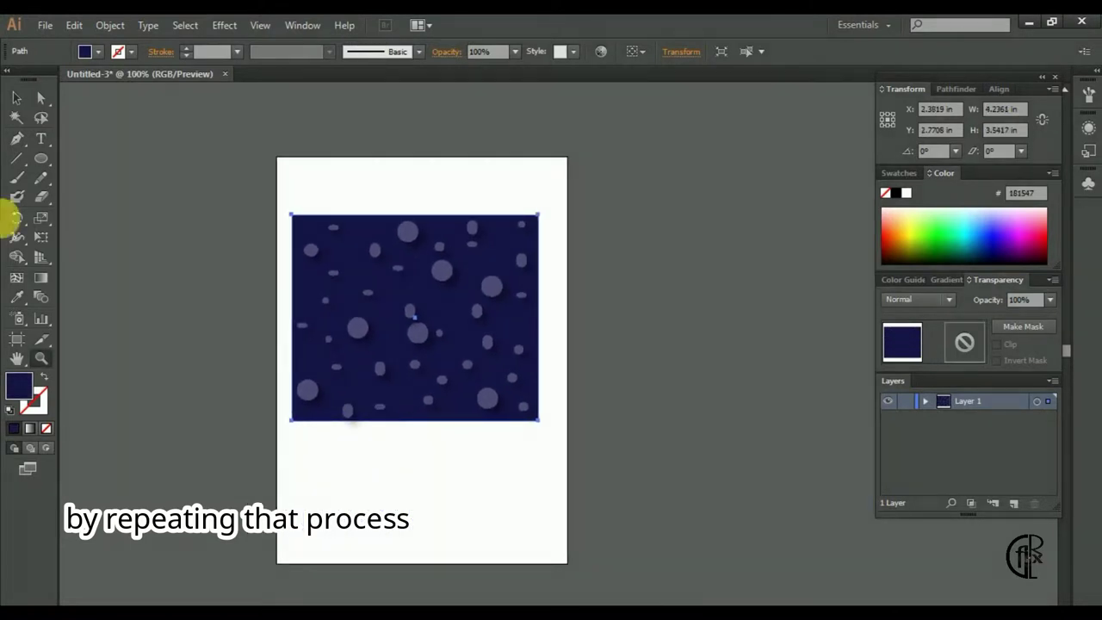
Turn all the dotted artwork into a new swatch and delete the original from the page
key("ctrl+a")
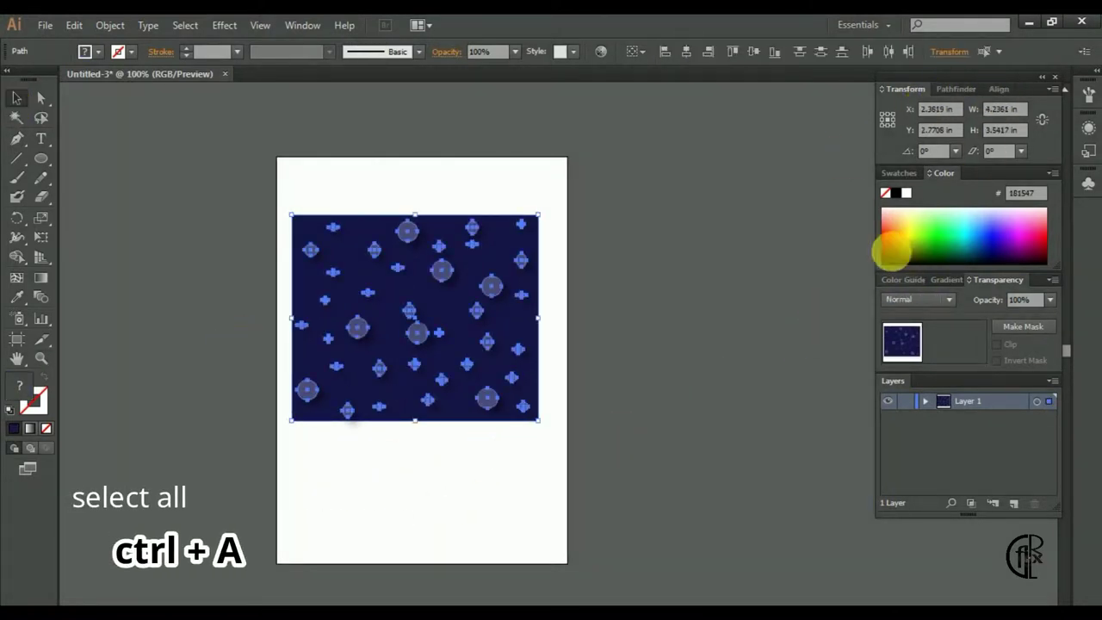
left_click(899, 172)
left_click_drag(468, 278, 948, 219)
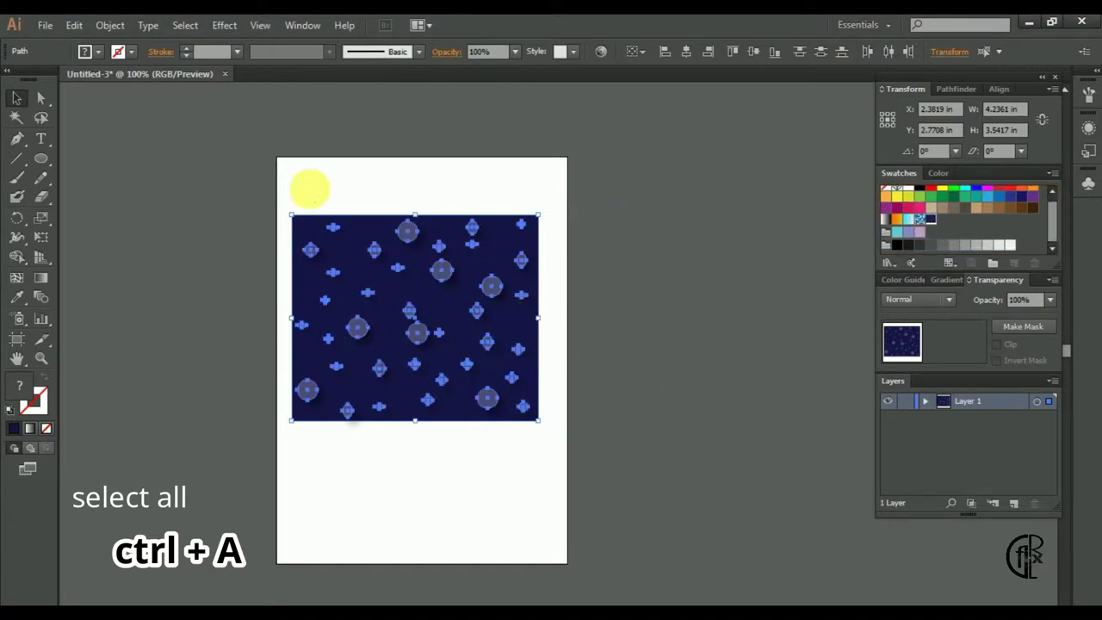
key("Delete")
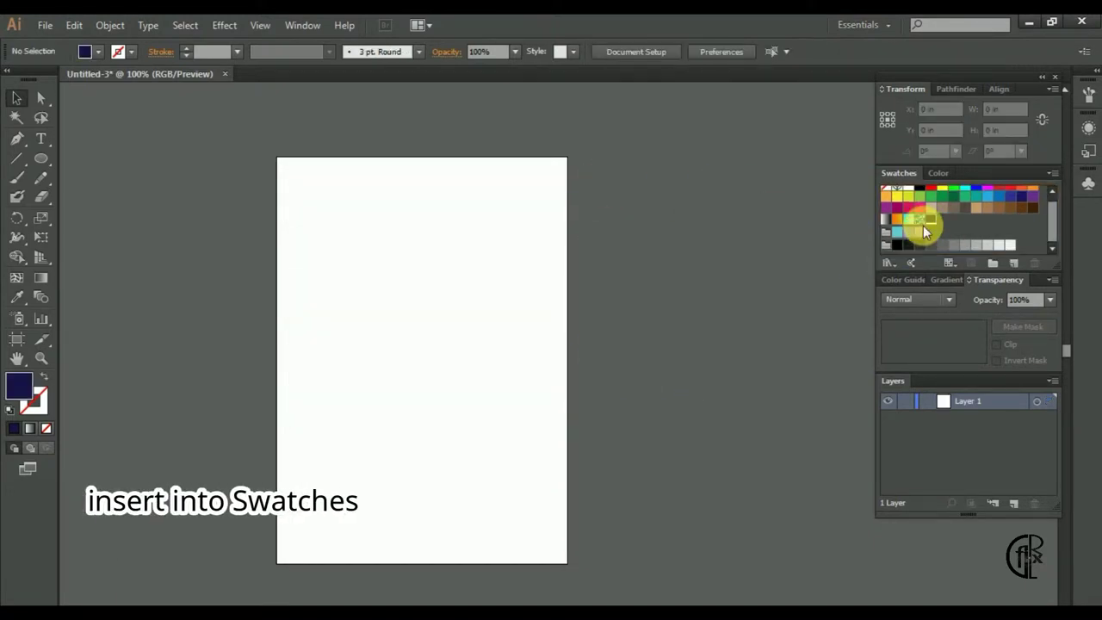
Set the pattern to Brick by Column with 3.5 in tile height and save it as 'blue bubble'
double_click(930, 217)
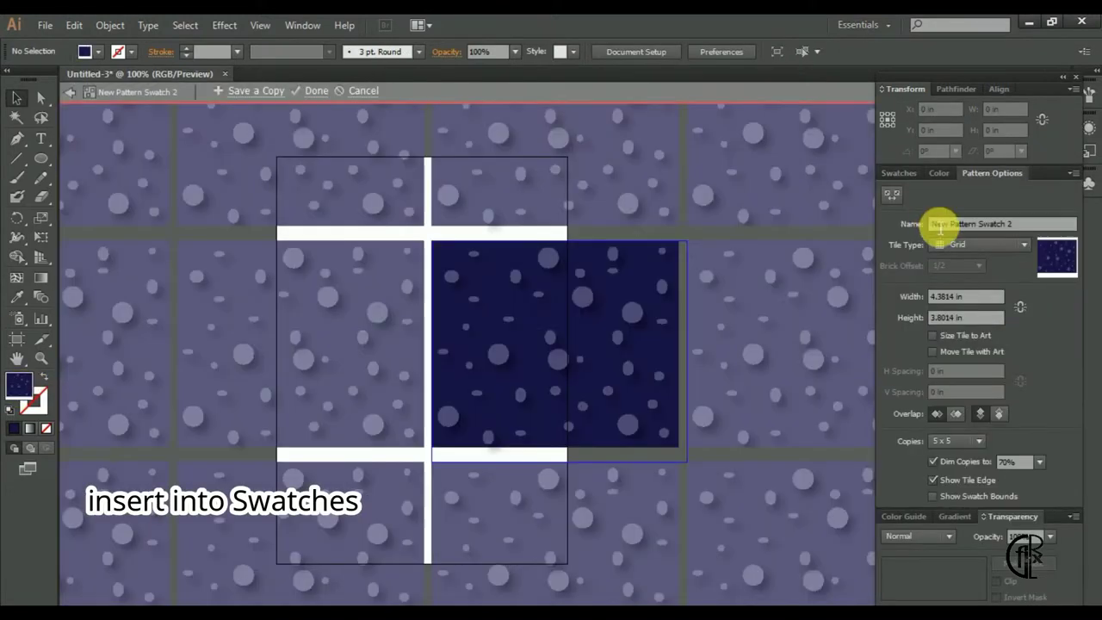
left_click(1010, 244)
left_click(990, 297)
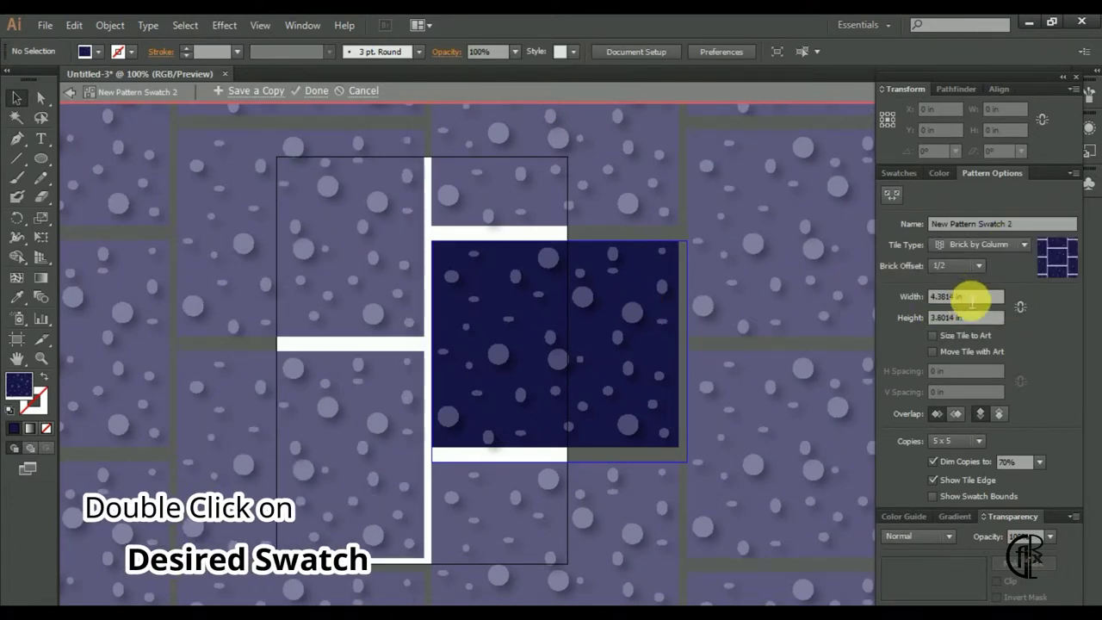
type("4.25")
left_click(968, 319)
type("3.5")
key("Return")
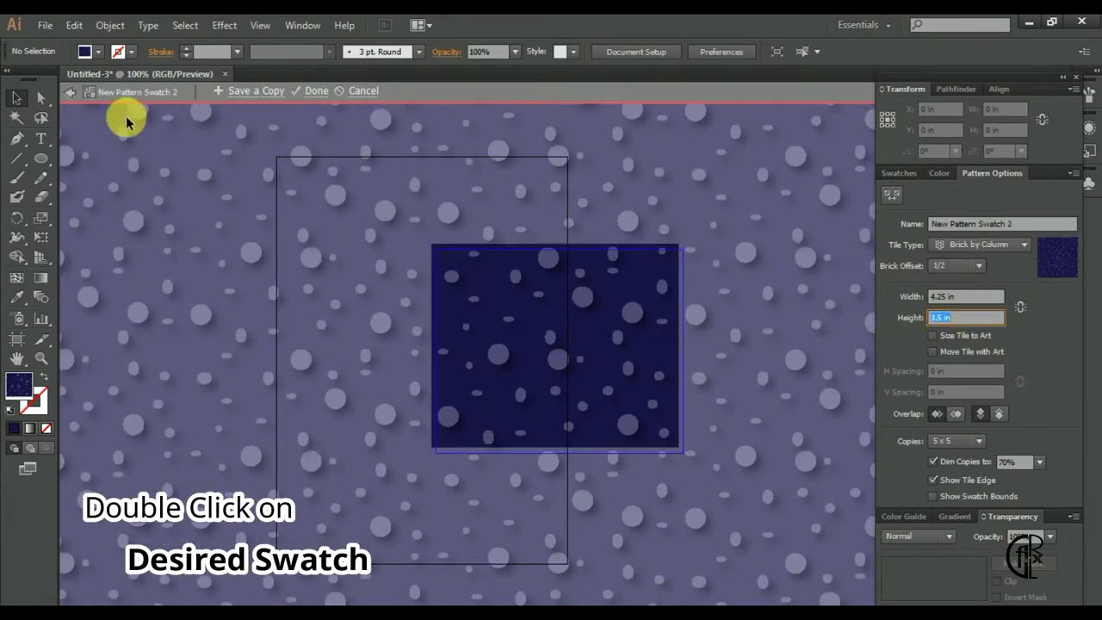
left_click(250, 91)
type("blue b")
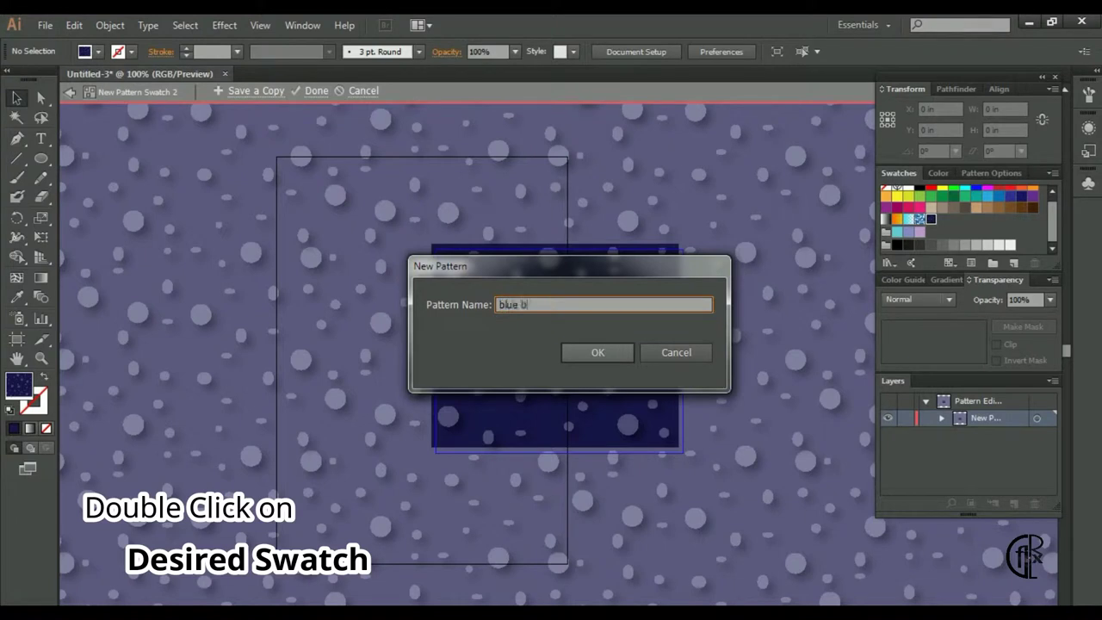
type("ubble")
left_click(597, 353)
left_click(706, 364)
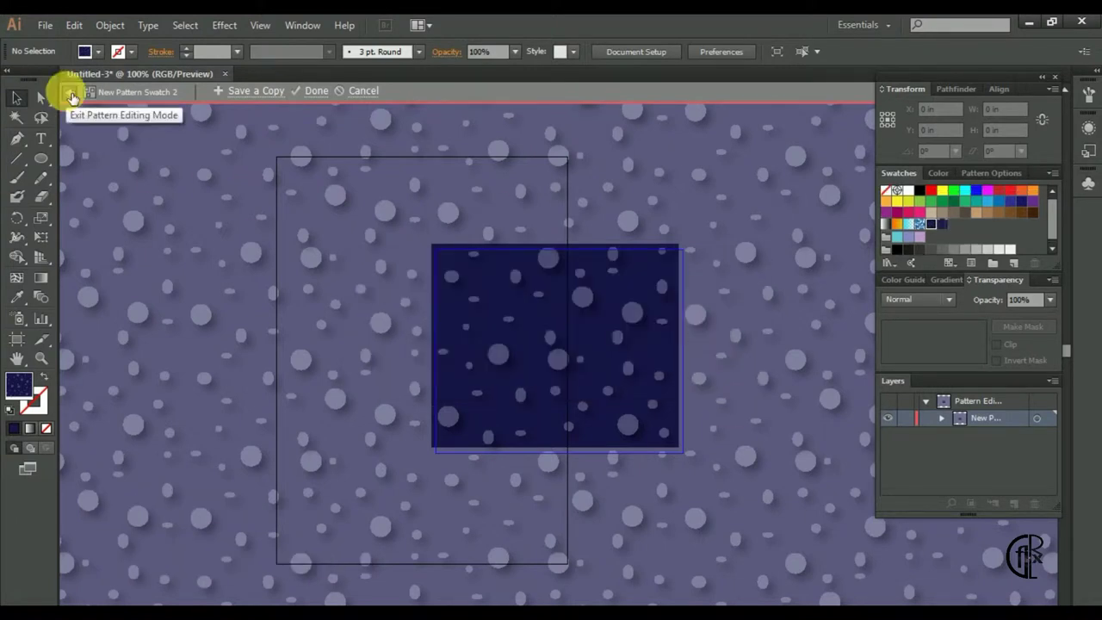
left_click(73, 97)
Draw a bubble-pattern rectangle covering the whole 5 × 7 in page and lock it
left_click_drag(40, 161, 106, 177)
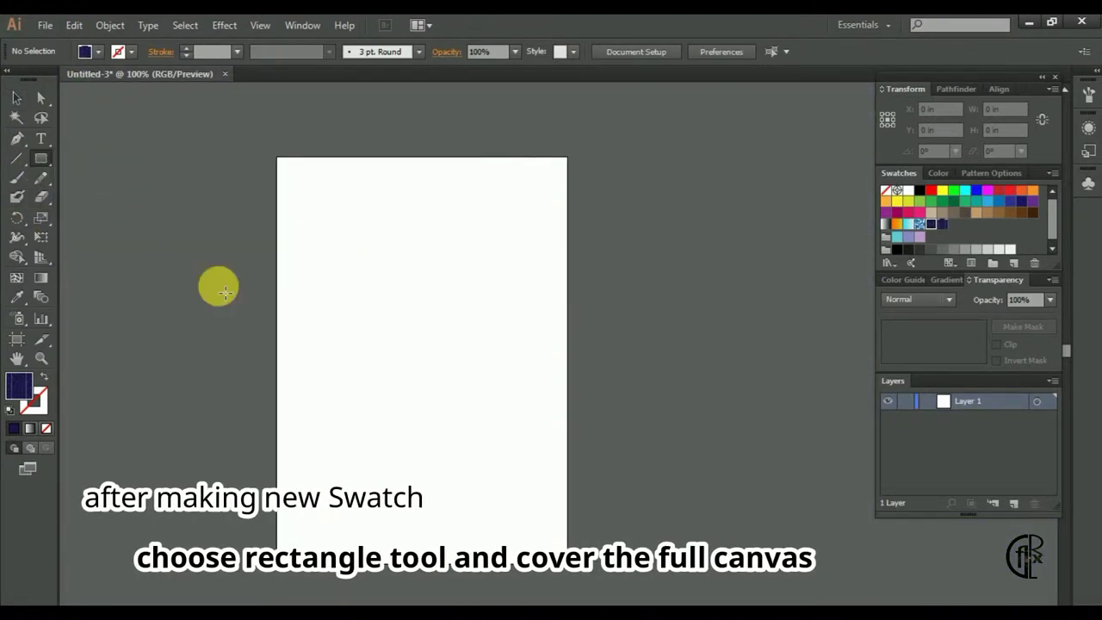
left_click_drag(277, 157, 568, 564)
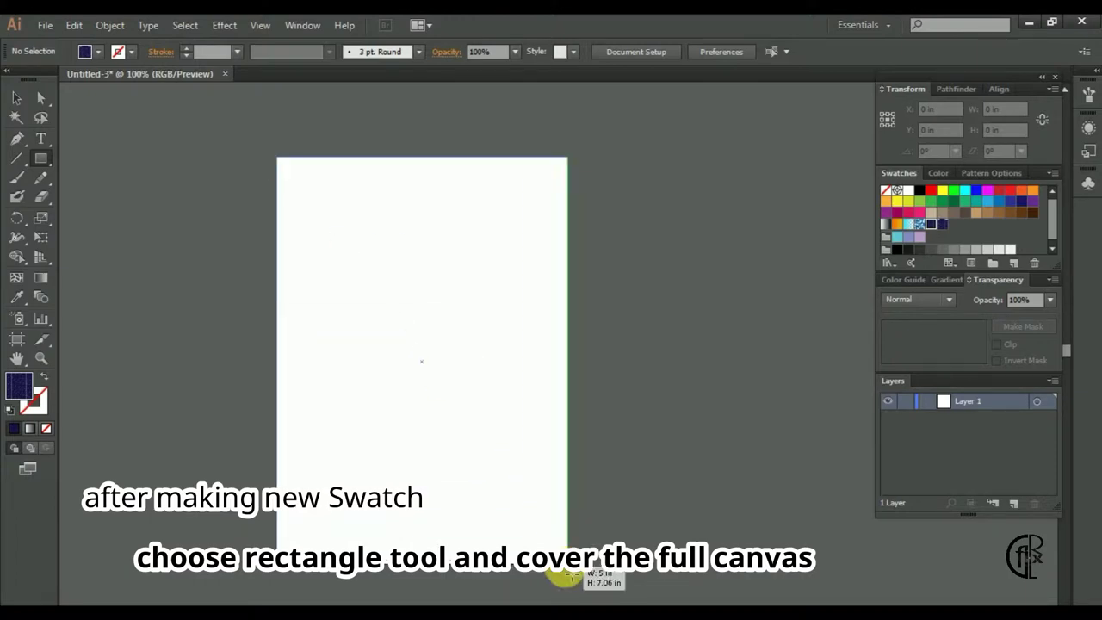
key("v")
left_click(110, 25)
mouse_move(203, 121)
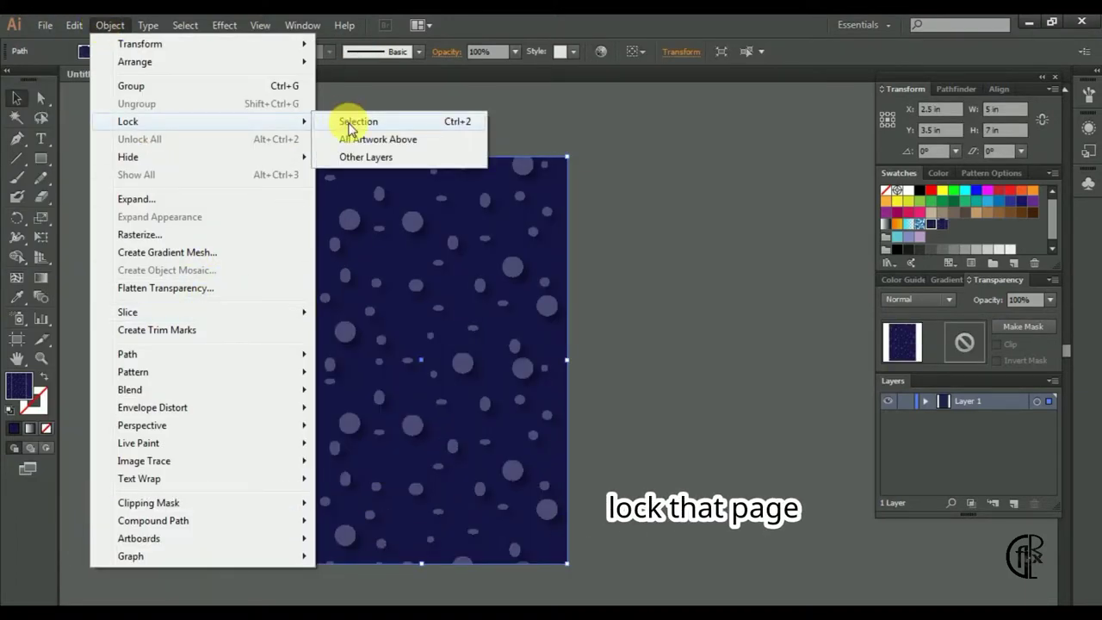
left_click(349, 121)
left_click(40, 158)
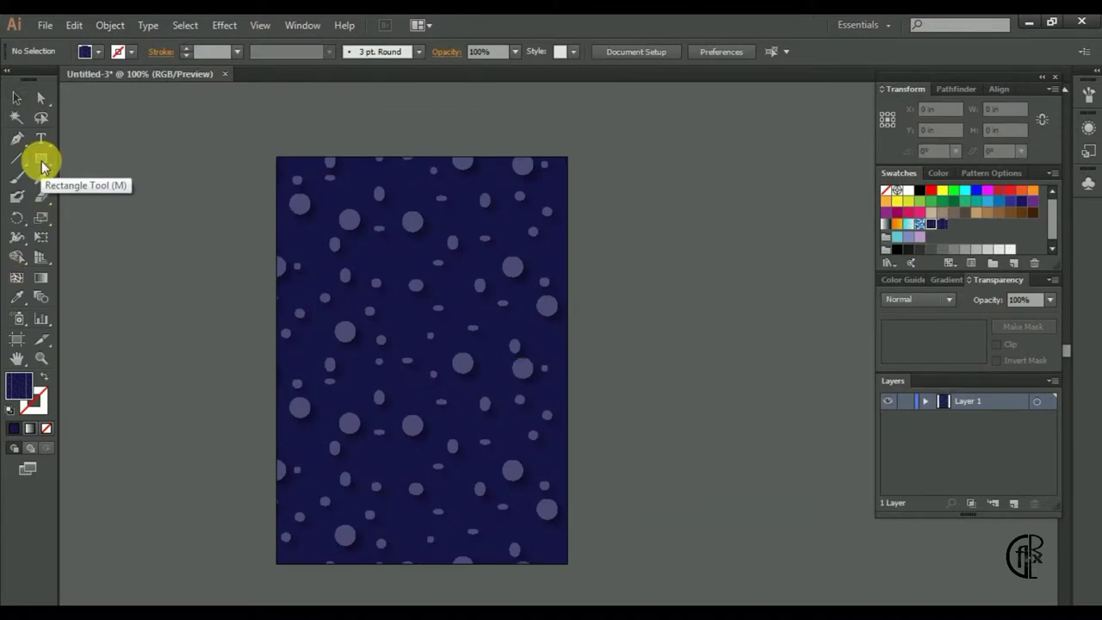
Draw a near-white F4F4F9 rectangle over the centre of the page
double_click(19, 389)
left_click(662, 250)
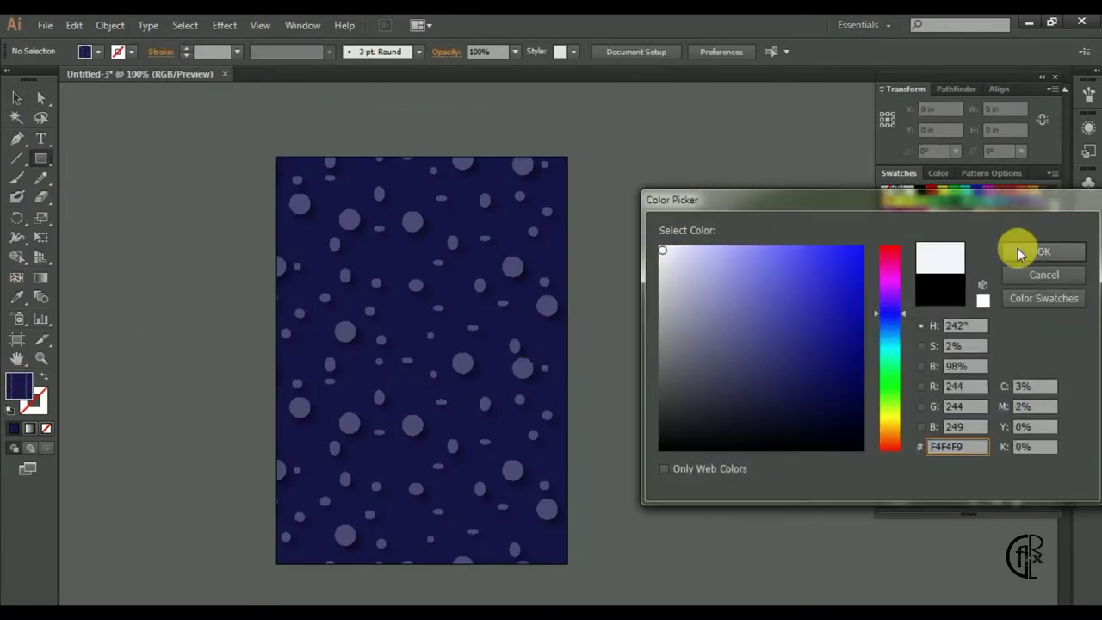
left_click(1027, 251)
left_click_drag(323, 204, 538, 468)
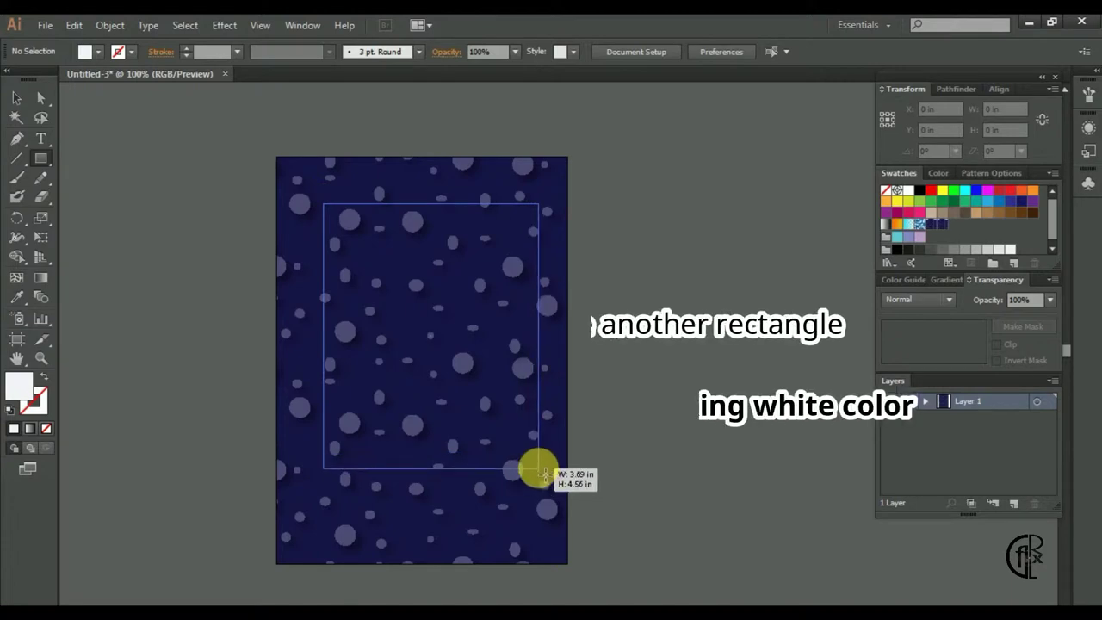
Nudge the white rectangle up and left over the upper card, then deselect it
key("Left")
key("Up")
key("Up")
key("Up")
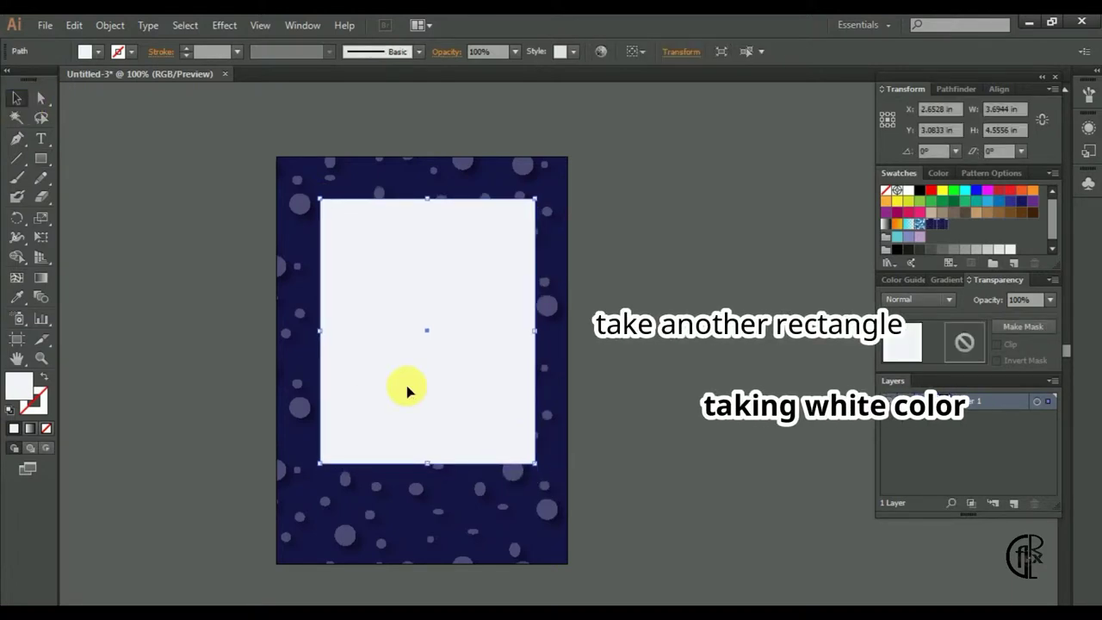
key("Up")
key("Up")
key("Up")
key("Left")
key("Up")
key("Up")
key("Up")
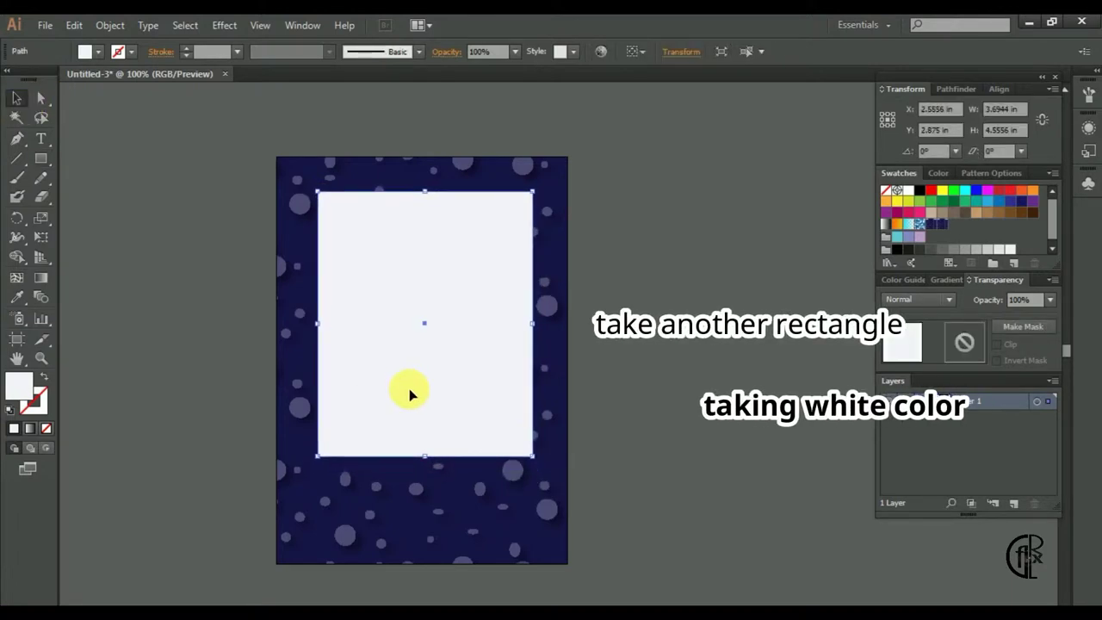
left_click(460, 490)
left_click(455, 417)
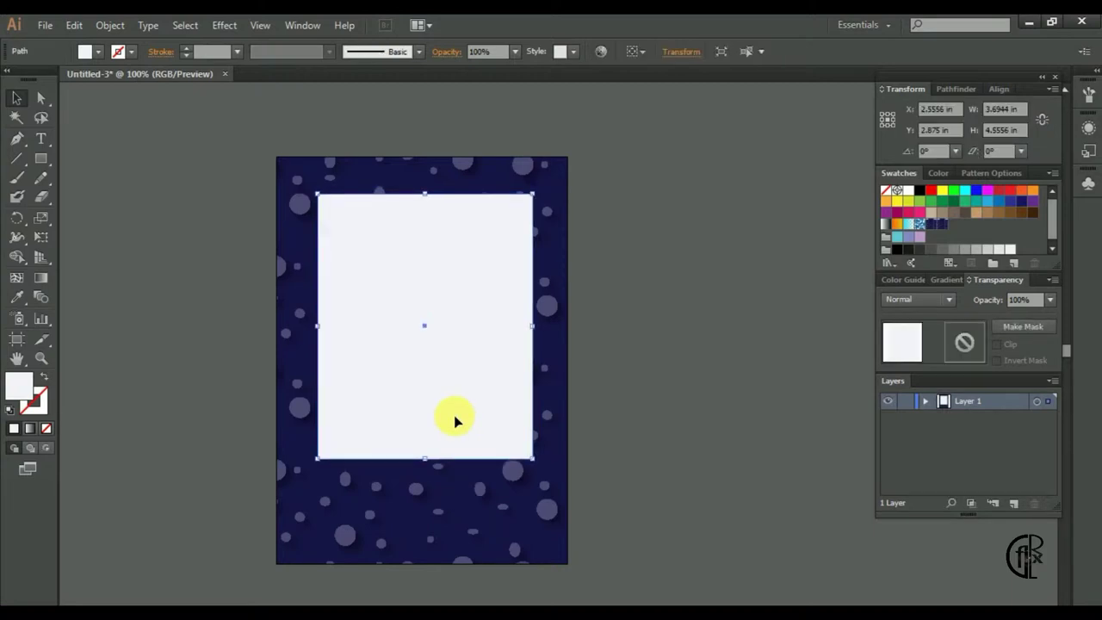
left_click(410, 492)
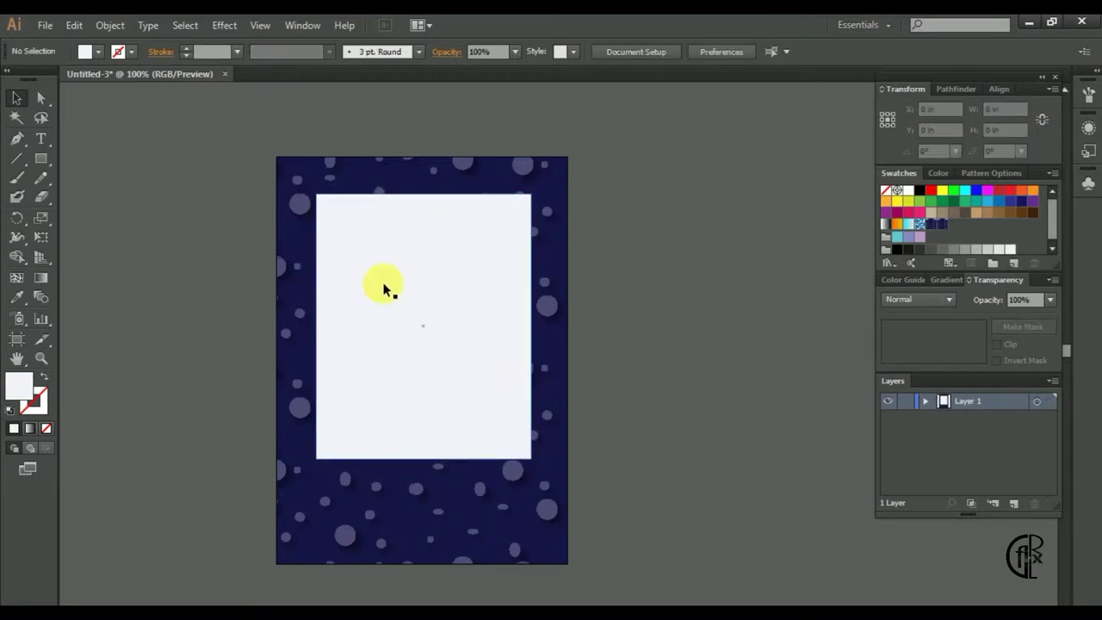
left_click(110, 25)
mouse_move(128, 354)
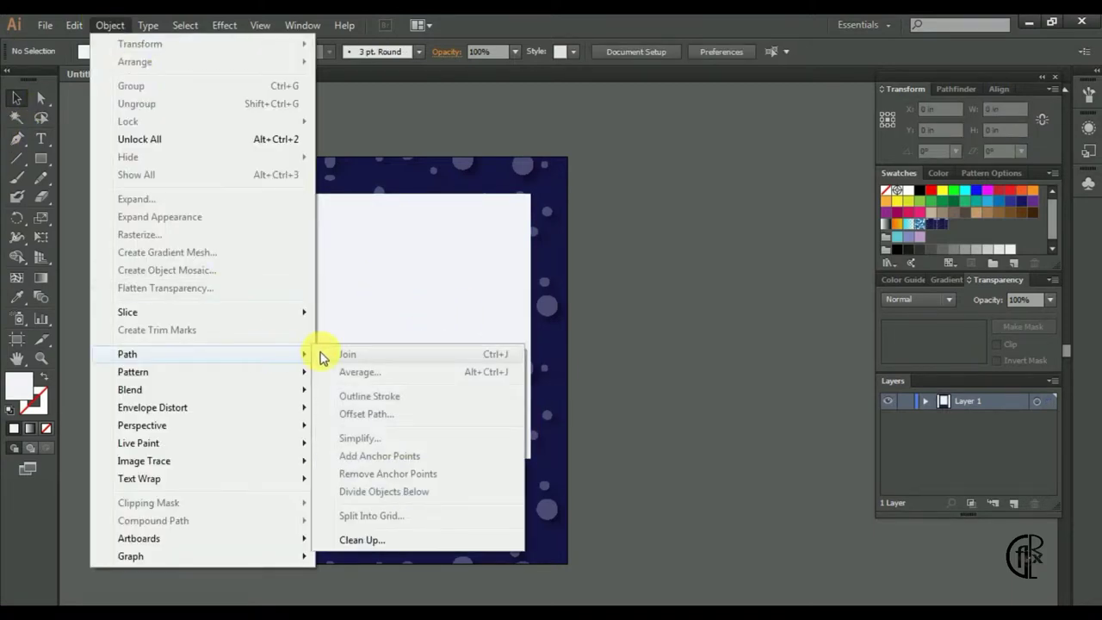
Fill the white rectangle with light grey DCDCE2
left_click(442, 294)
double_click(24, 392)
left_click_drag(677, 256, 666, 266)
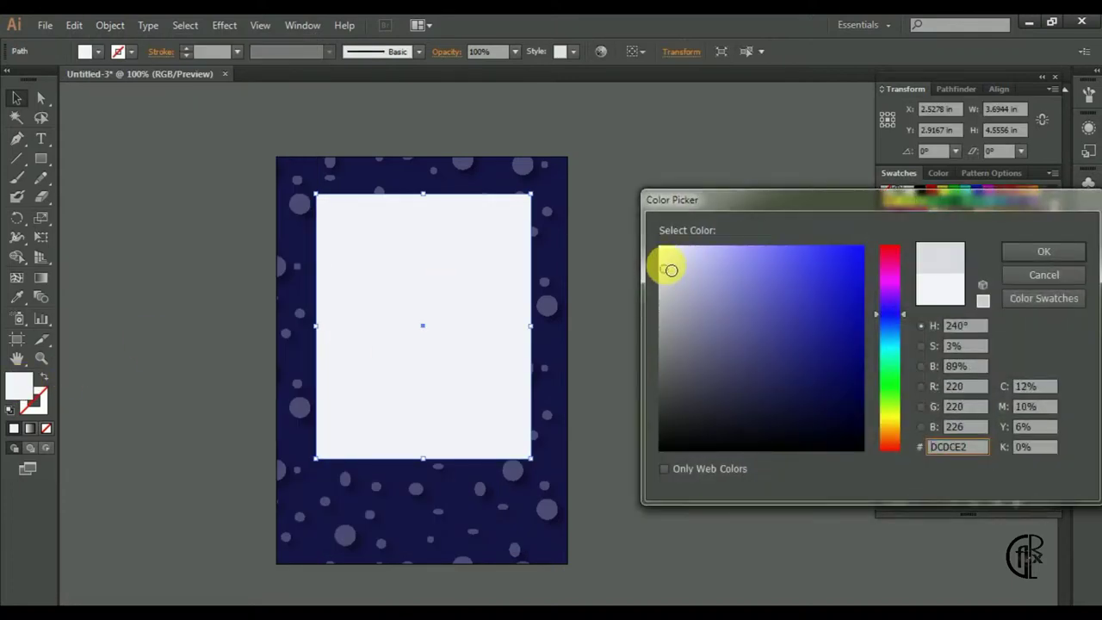
key("Return")
Add a 10px Offset Path rectangle around it and colour the outer rectangle grey 9A9AA0
left_click(184, 25)
mouse_move(109, 25)
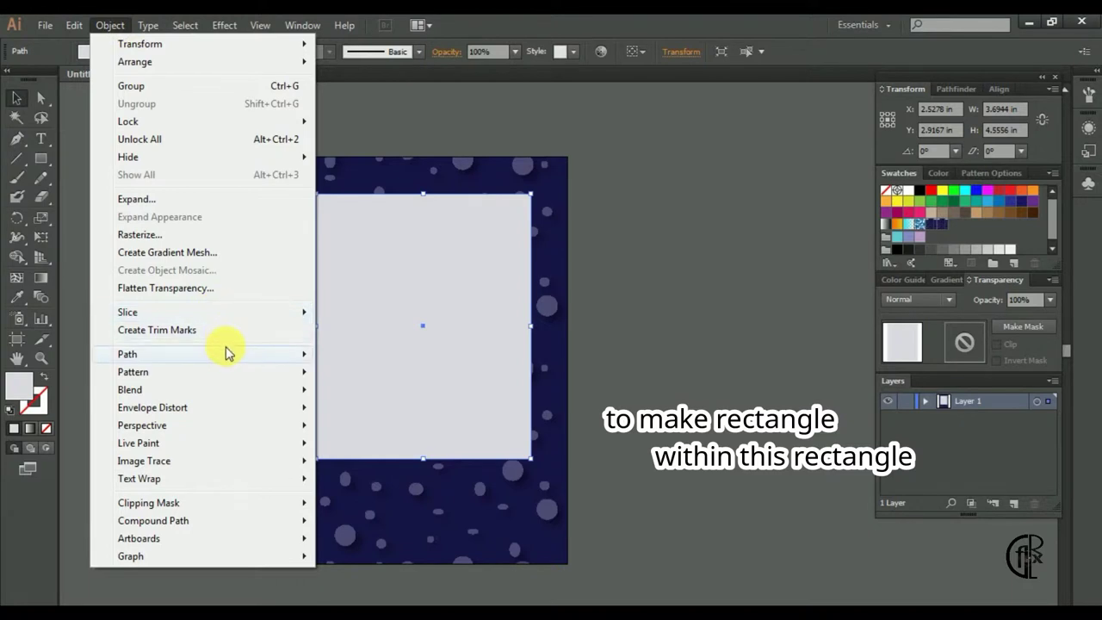
mouse_move(172, 354)
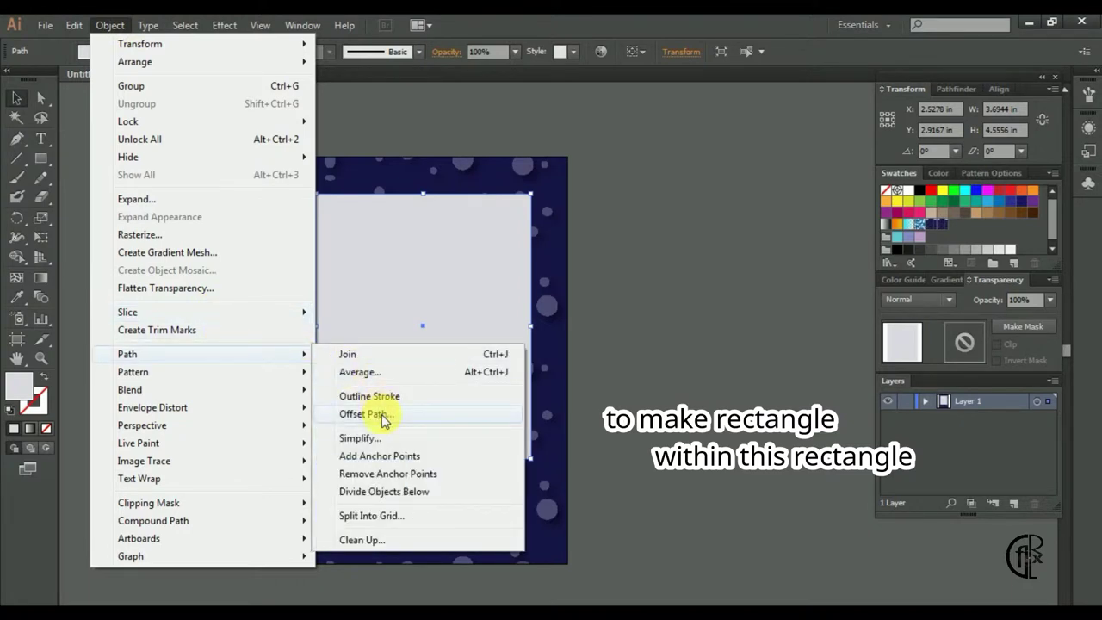
left_click(384, 417)
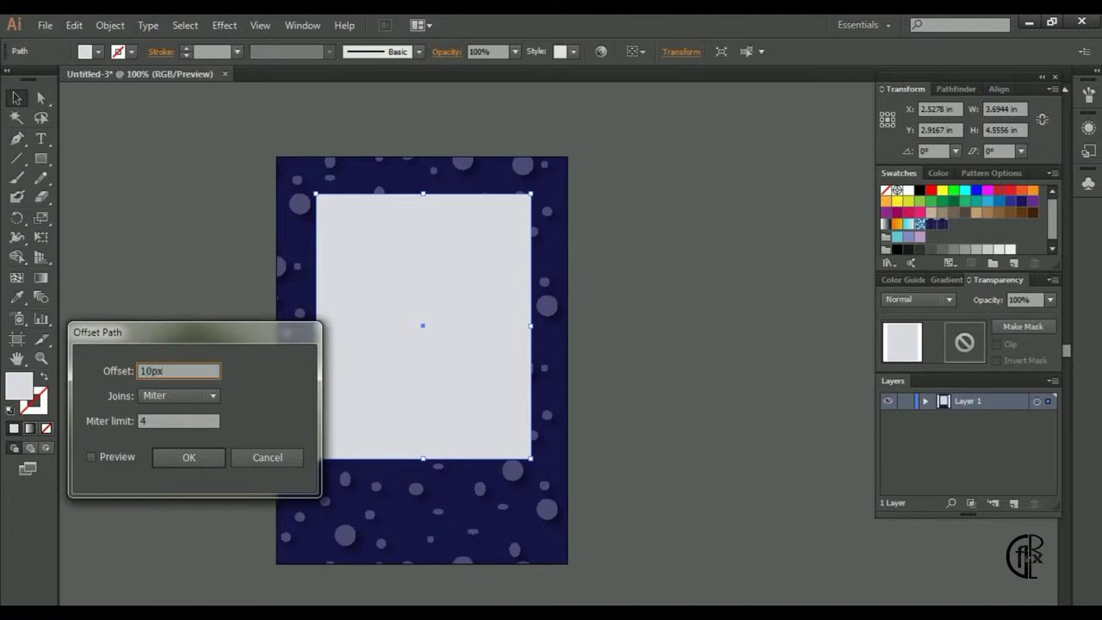
key("Return")
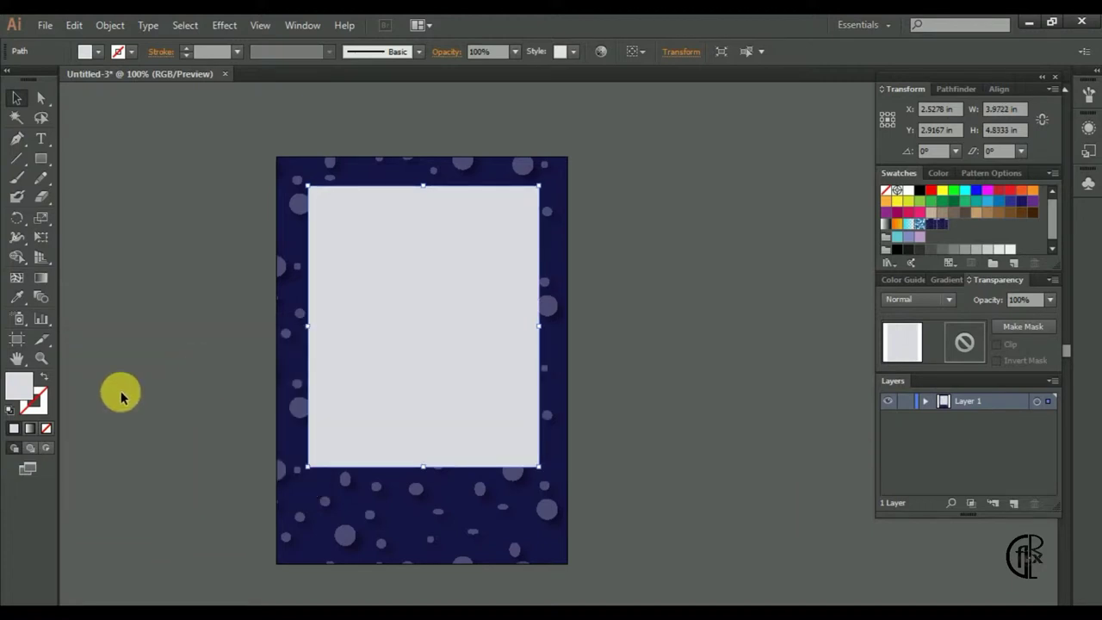
double_click(22, 387)
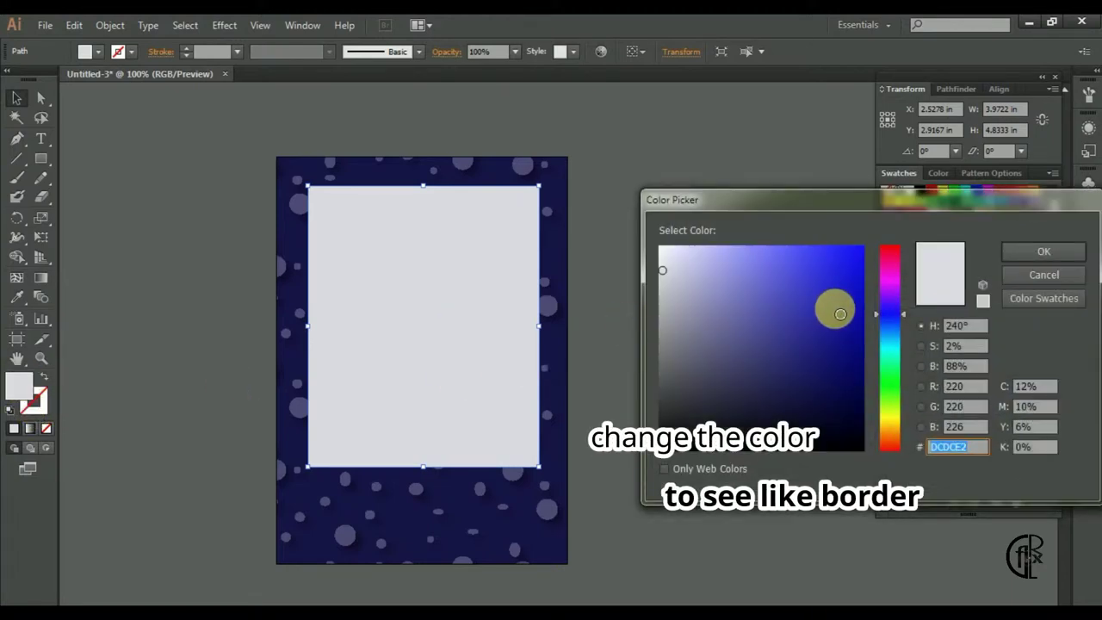
left_click(856, 289)
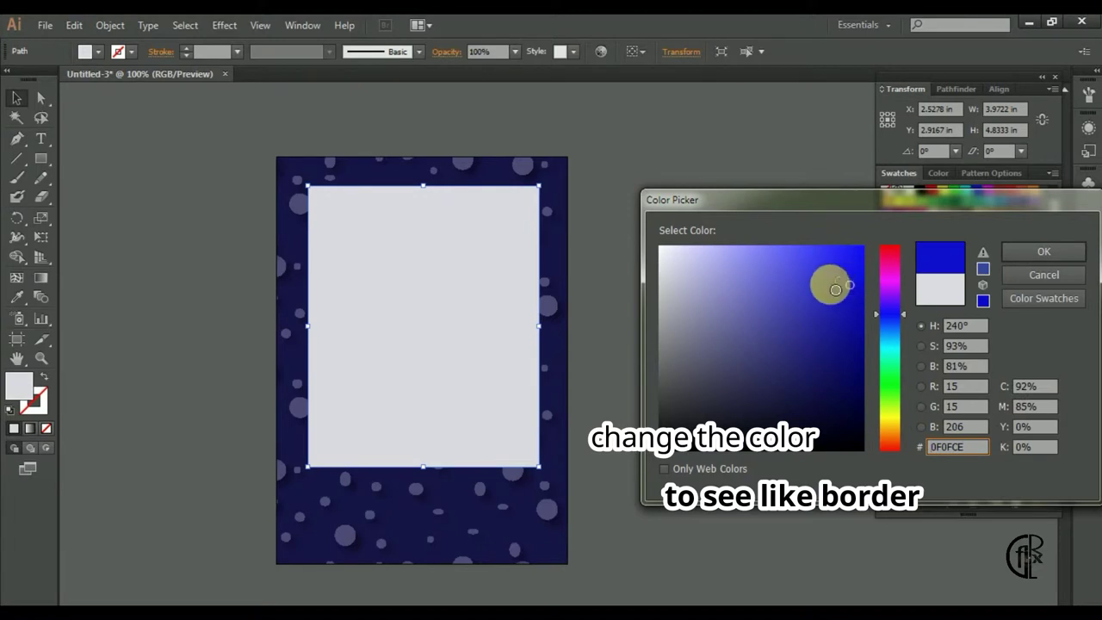
left_click_drag(835, 289, 761, 256)
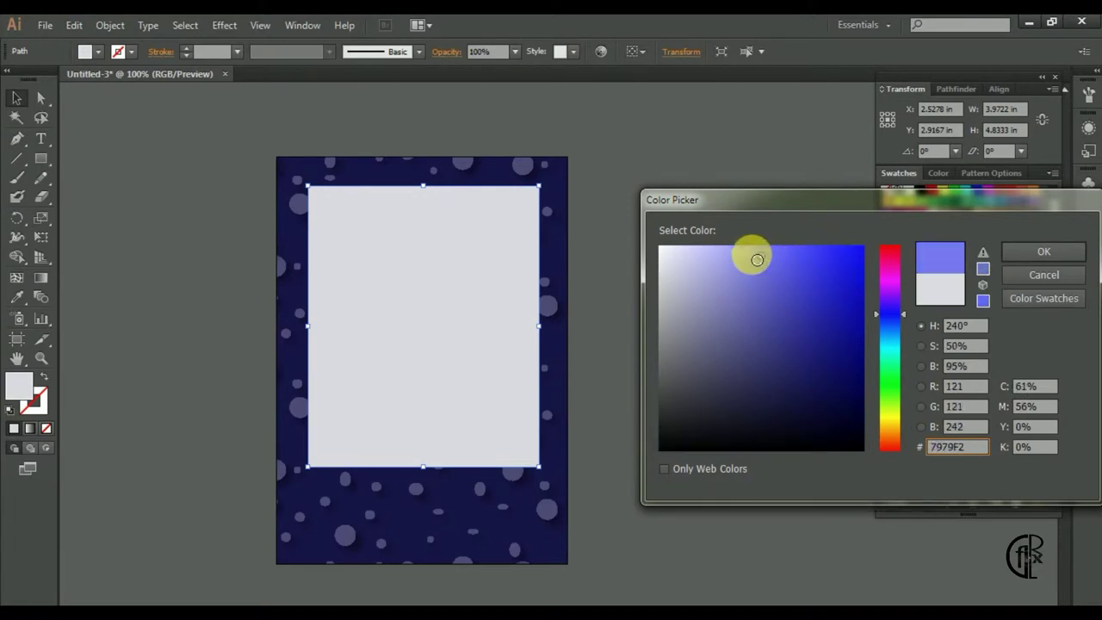
left_click(667, 305)
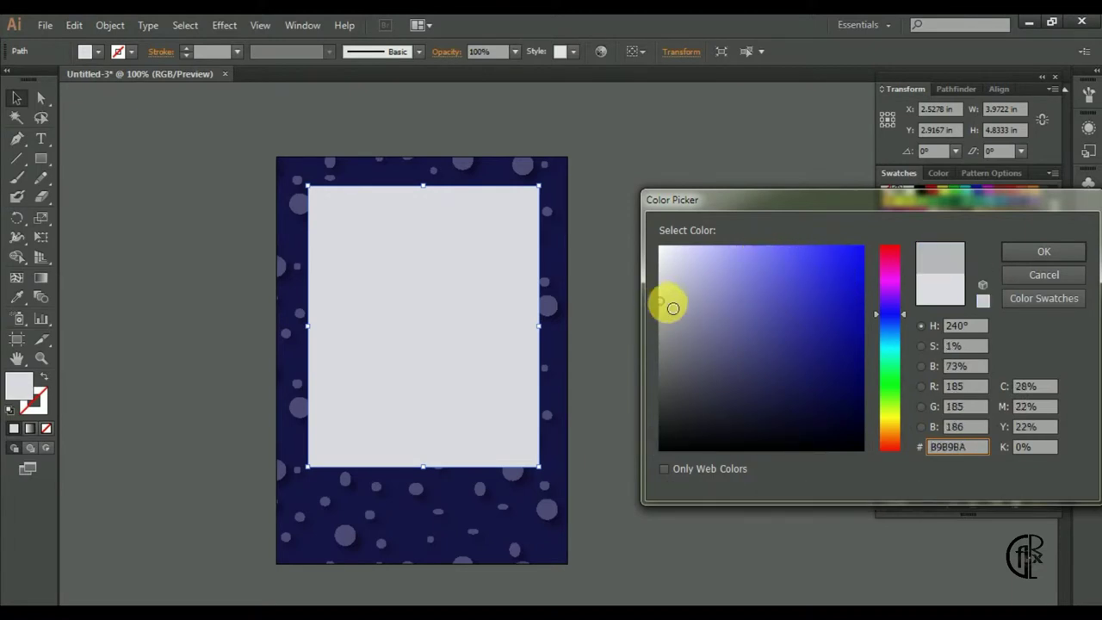
left_click_drag(673, 308, 674, 322)
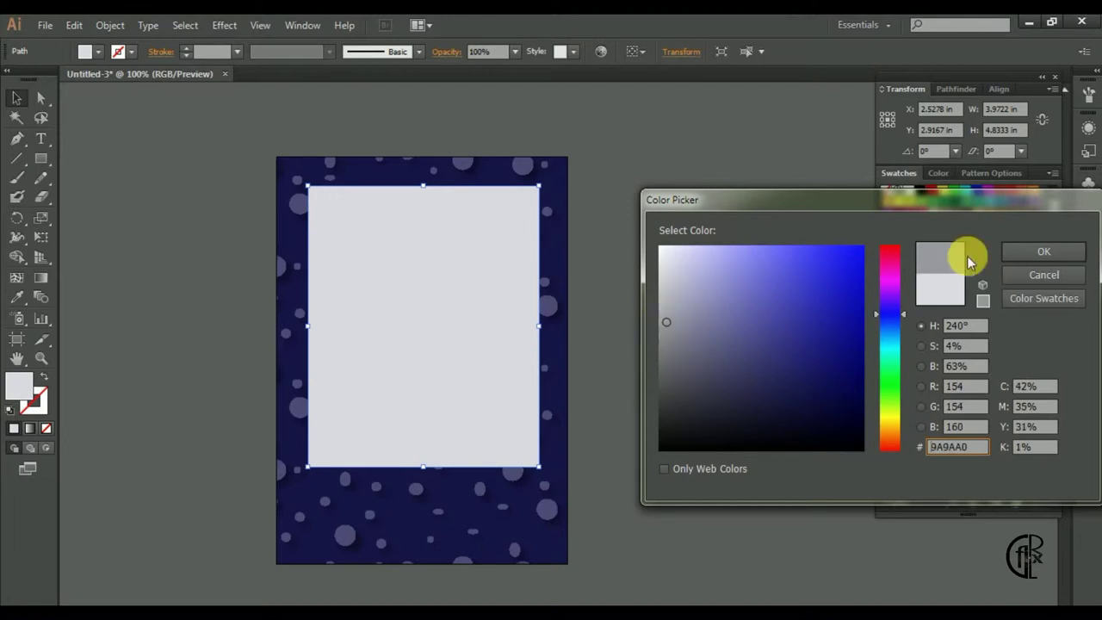
left_click(1032, 253)
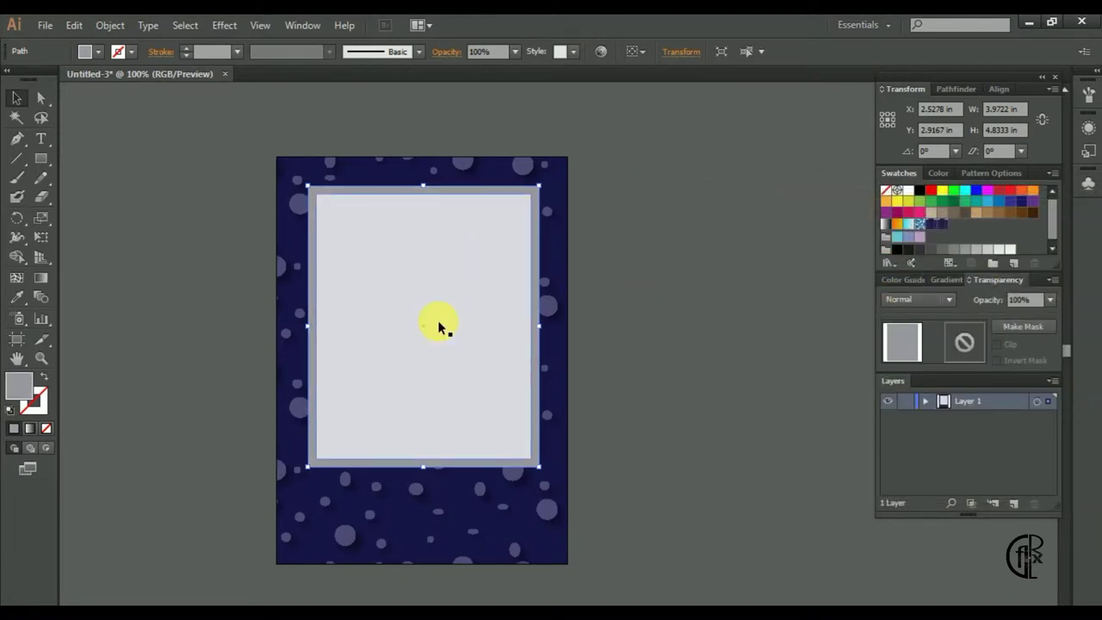
Check the inner light rectangle, return to the Selection tool and deselect
left_click(197, 333)
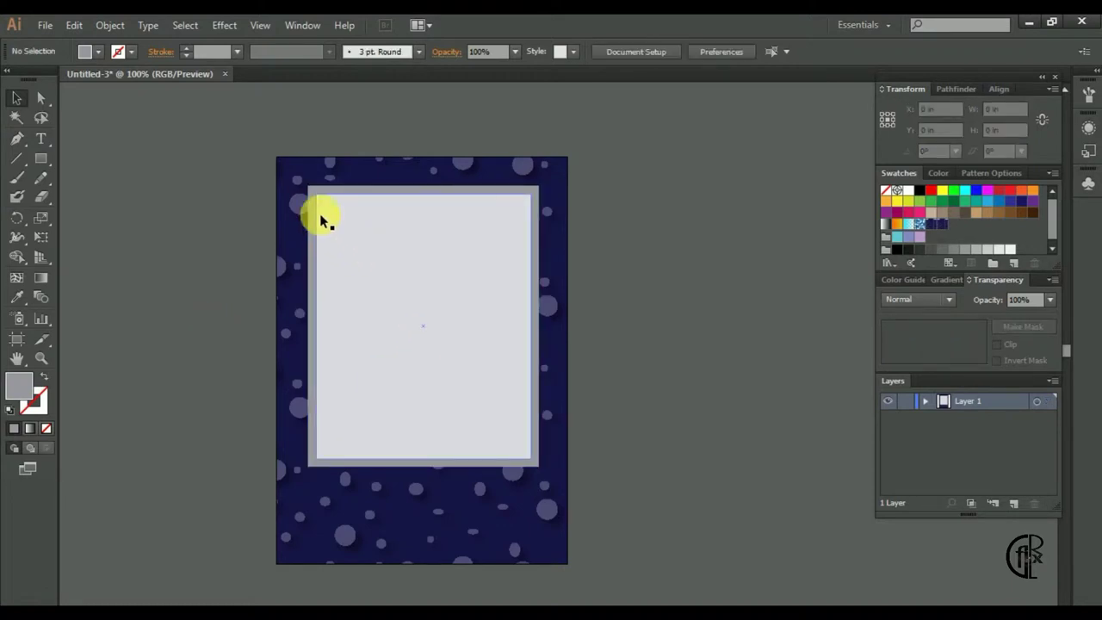
left_click(336, 259)
key("m")
key("v")
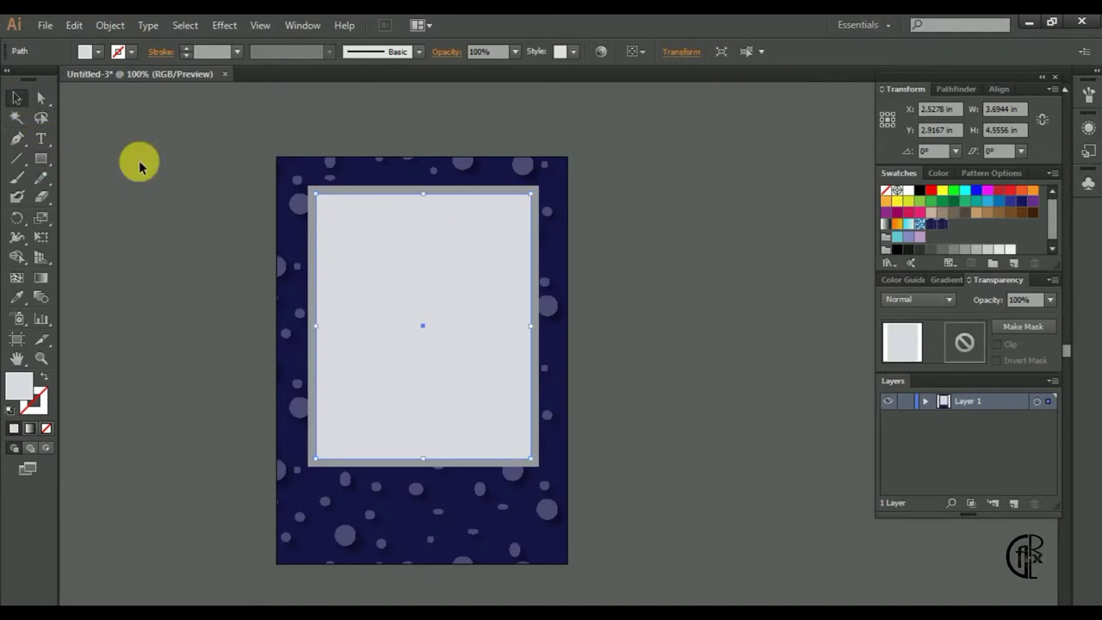
left_click(248, 226)
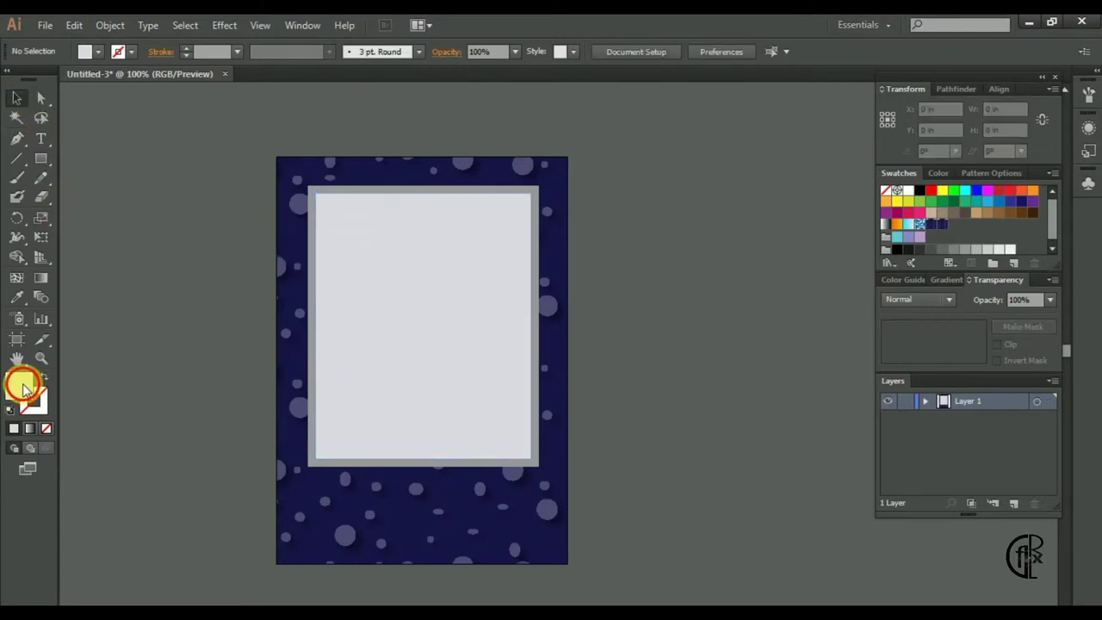
Set the fill to cyan and draw a small tape rectangle
double_click(19, 384)
left_click(889, 366)
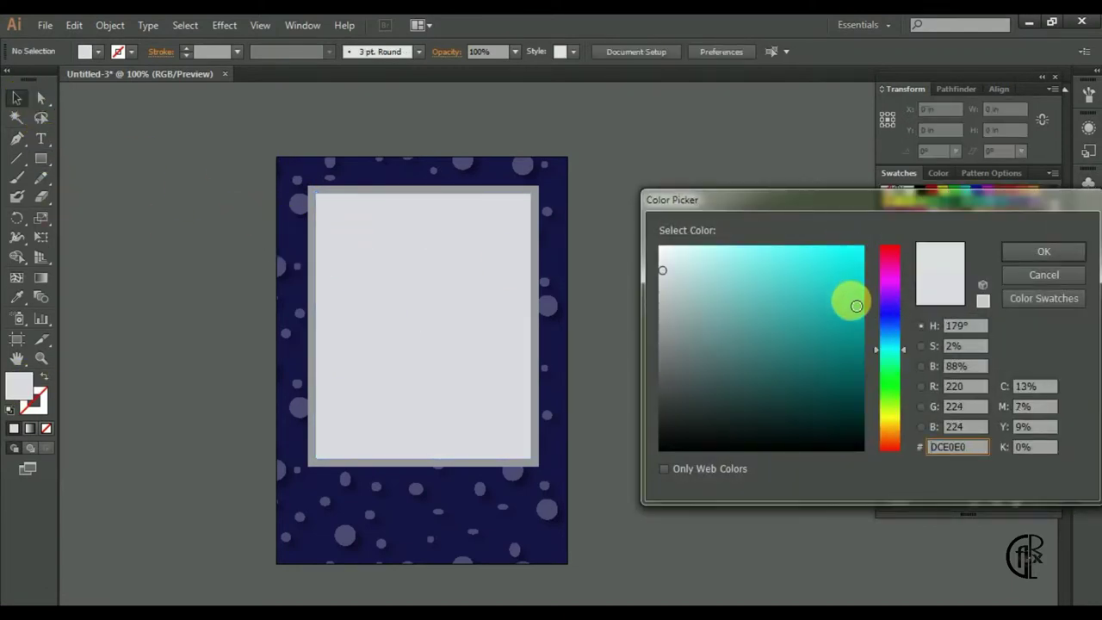
left_click(852, 301)
left_click(1012, 251)
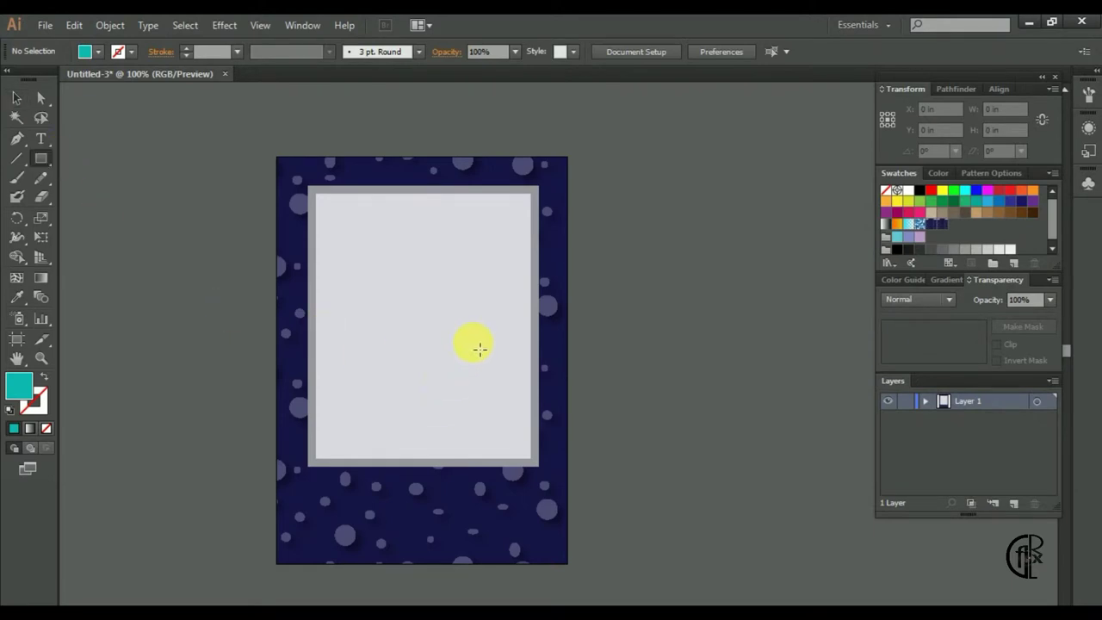
left_click_drag(458, 344, 459, 345)
Move the cyan tape onto the frame's top edge and tilt it about 8 degrees
left_click(16, 100)
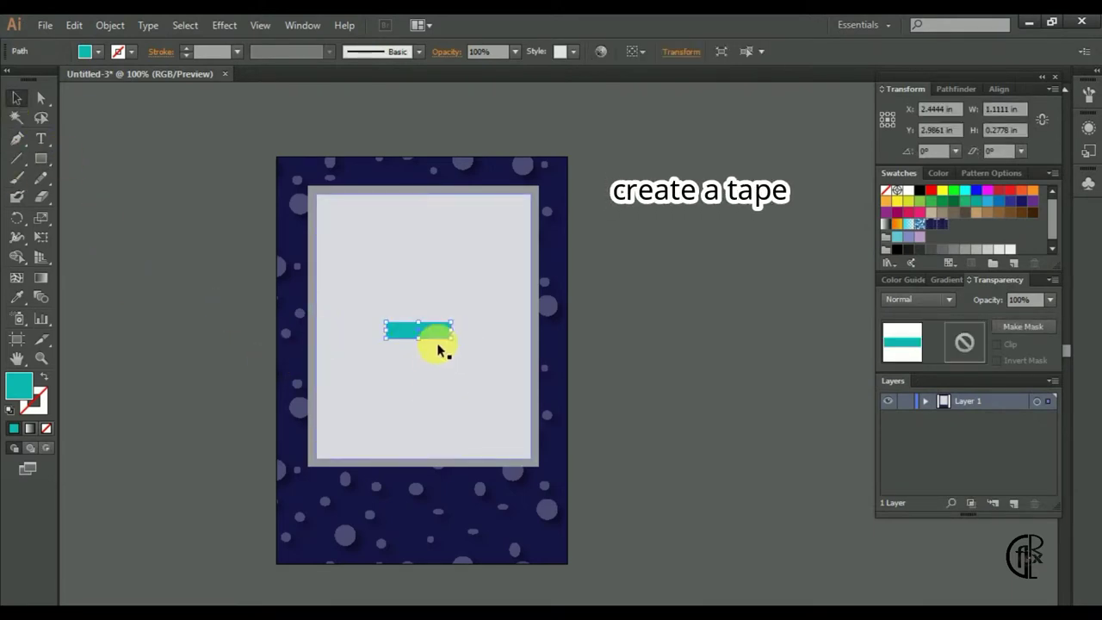
mouse_move(449, 235)
left_mouse_down()
mouse_move(436, 202)
mouse_move(456, 216)
left_mouse_up()
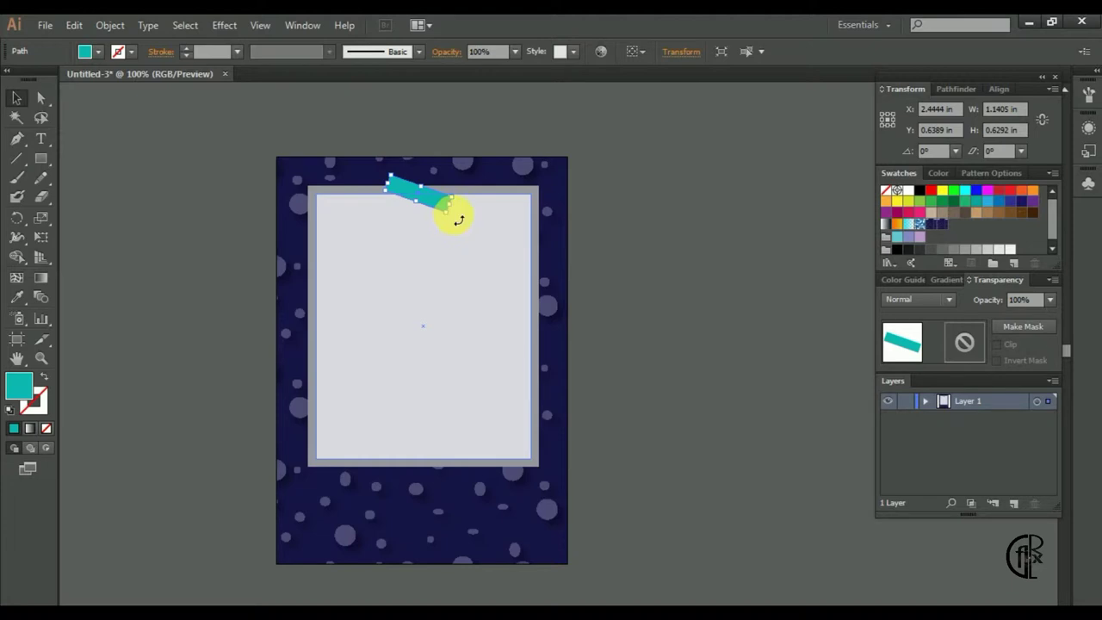
mouse_move(459, 220)
left_mouse_down()
mouse_move(472, 199)
mouse_move(465, 184)
left_mouse_up()
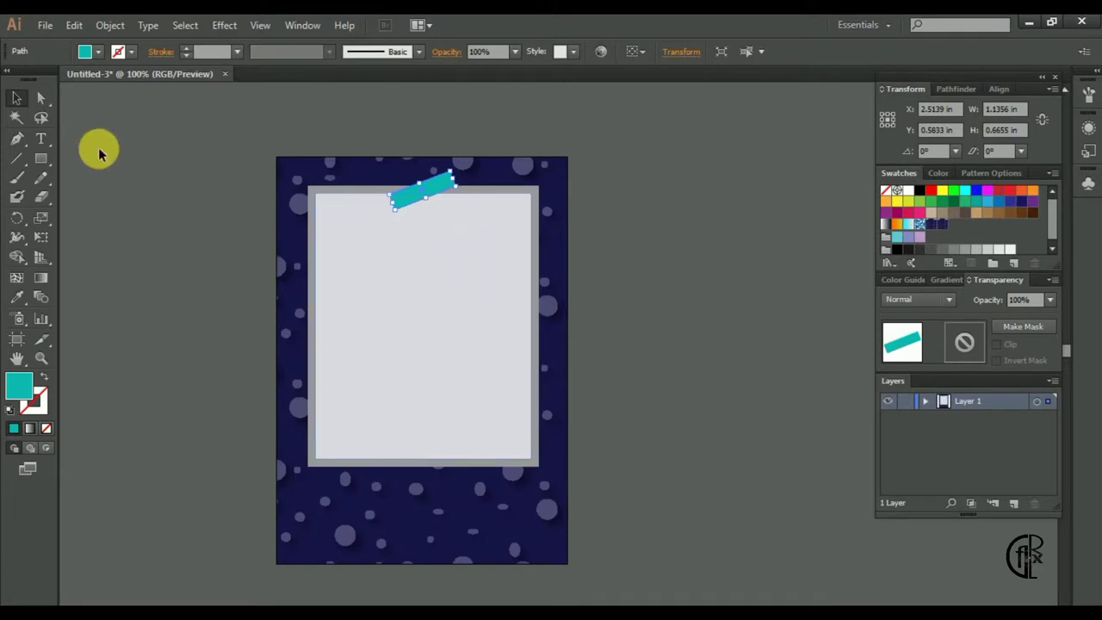
left_click(608, 312)
left_click(407, 202)
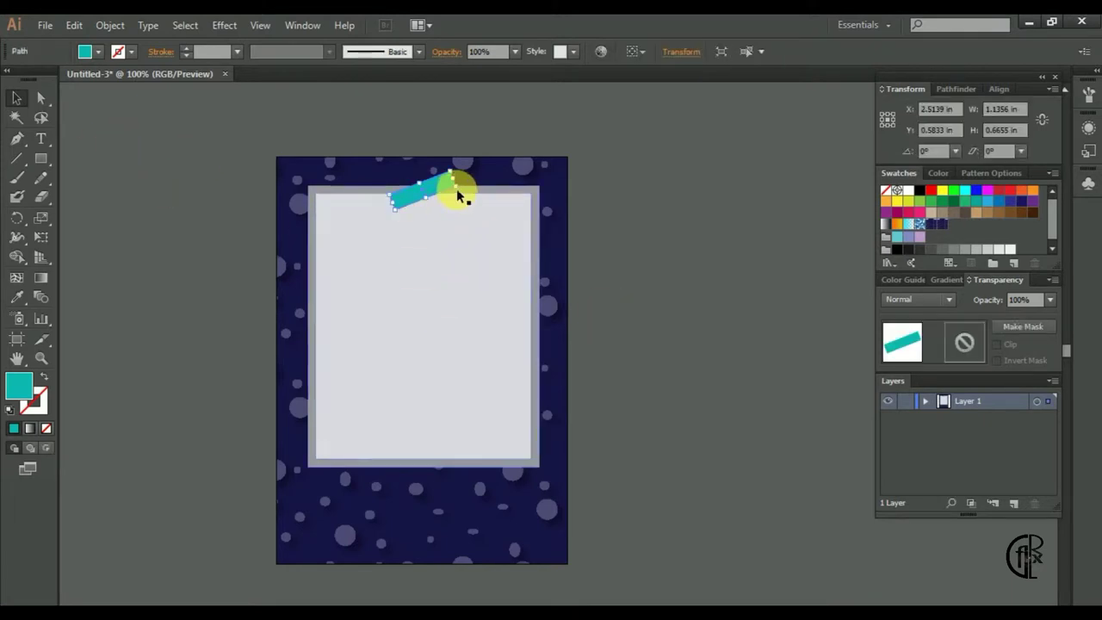
left_click_drag(458, 194, 463, 191)
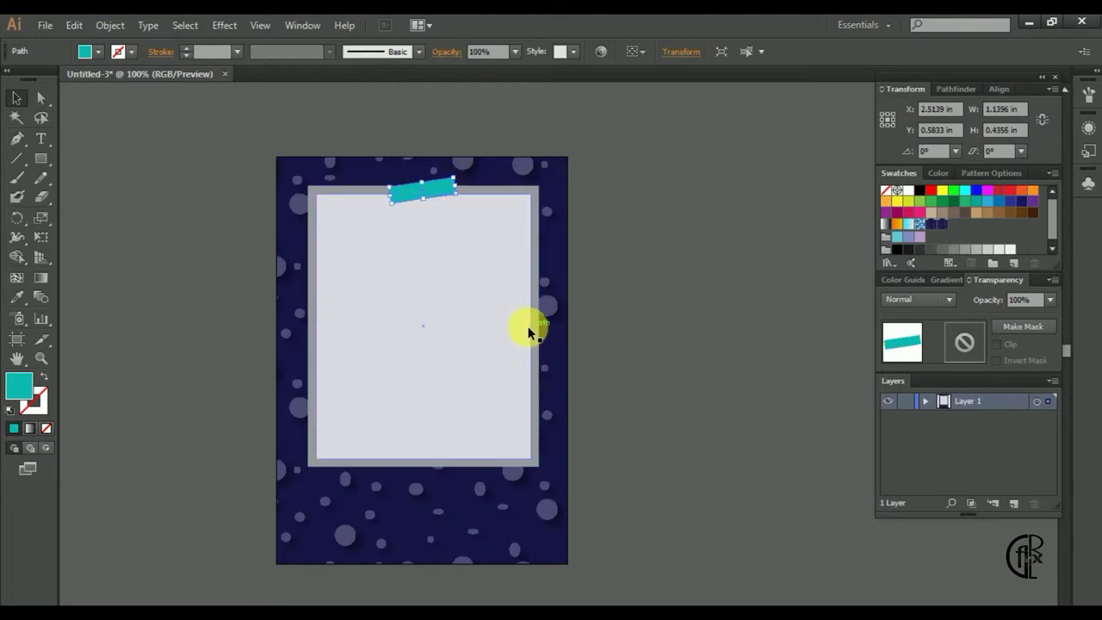
left_click(387, 394)
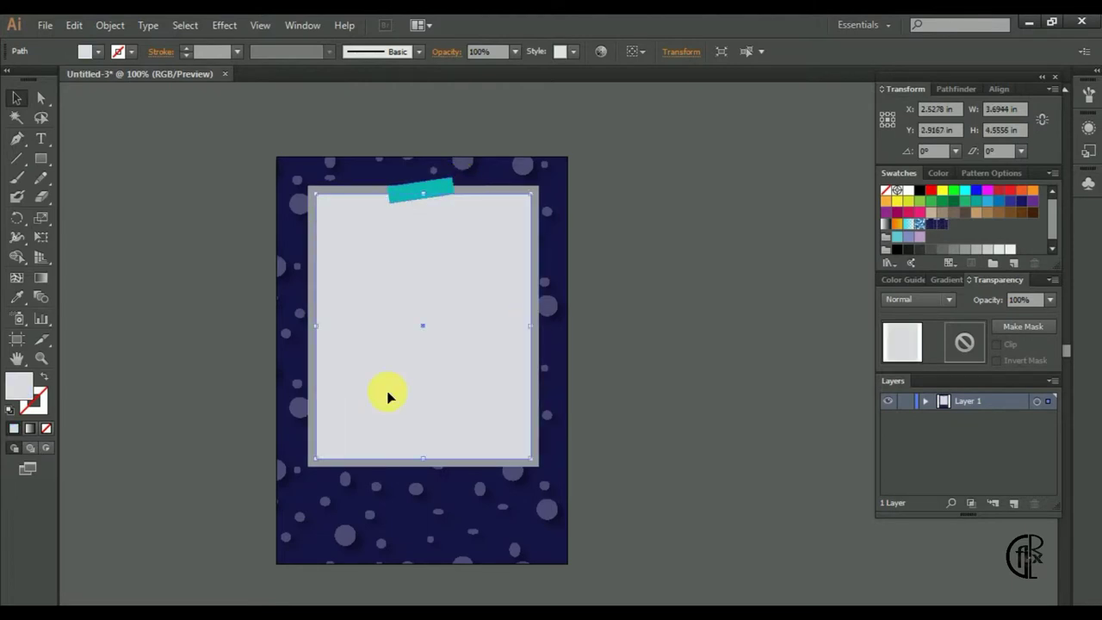
Apply a first drop shadow to both frame rectangles, then leave isolation mode
left_click(492, 474)
left_click(542, 423)
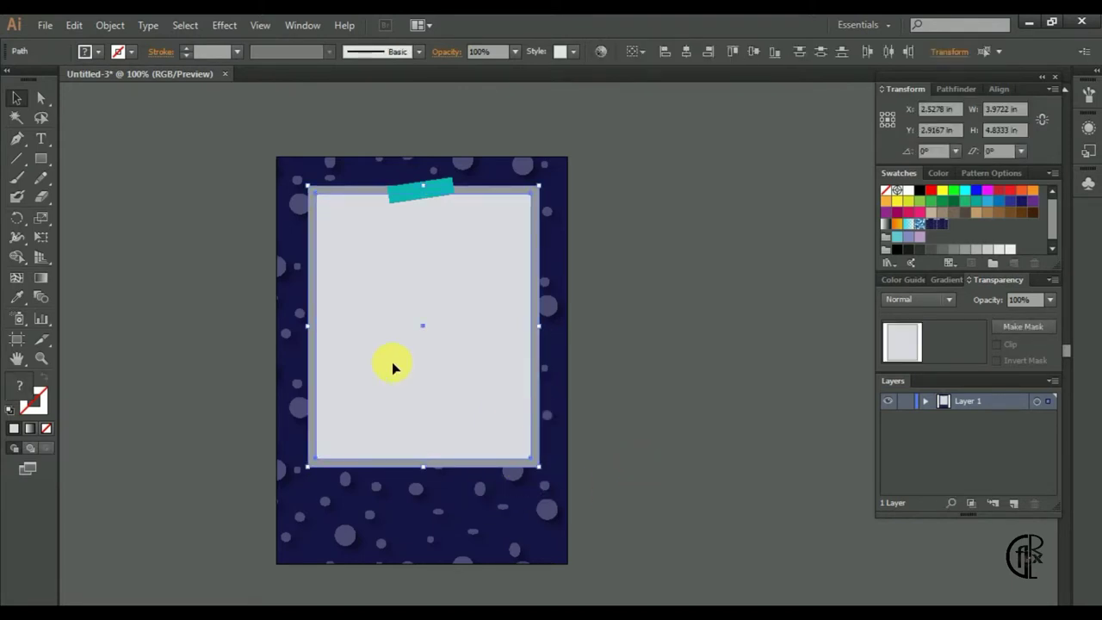
left_click(224, 25)
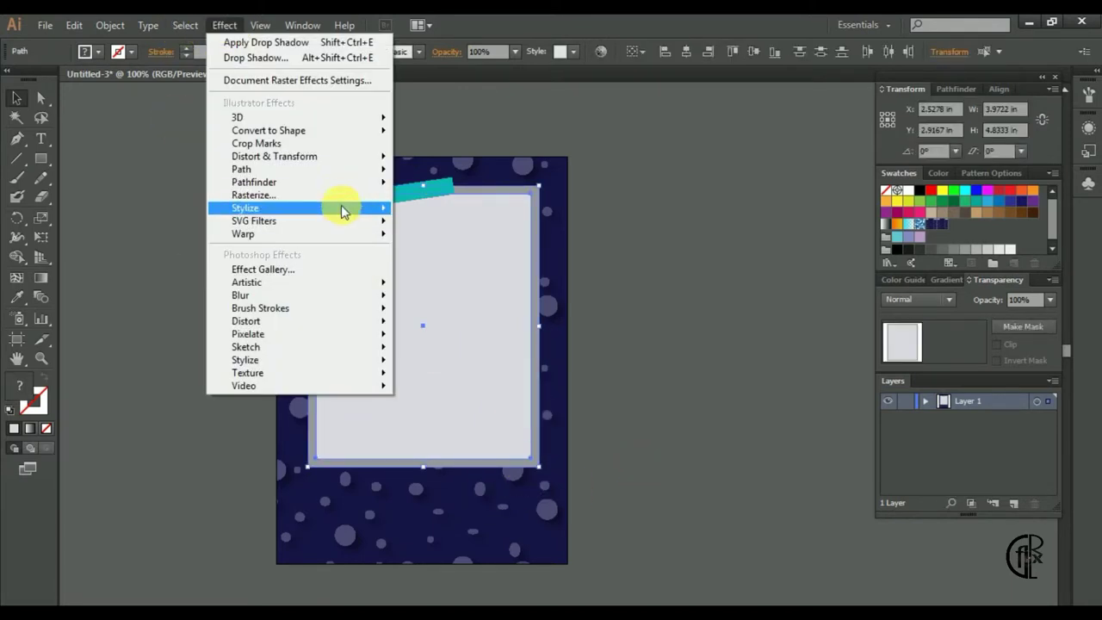
left_click(430, 228)
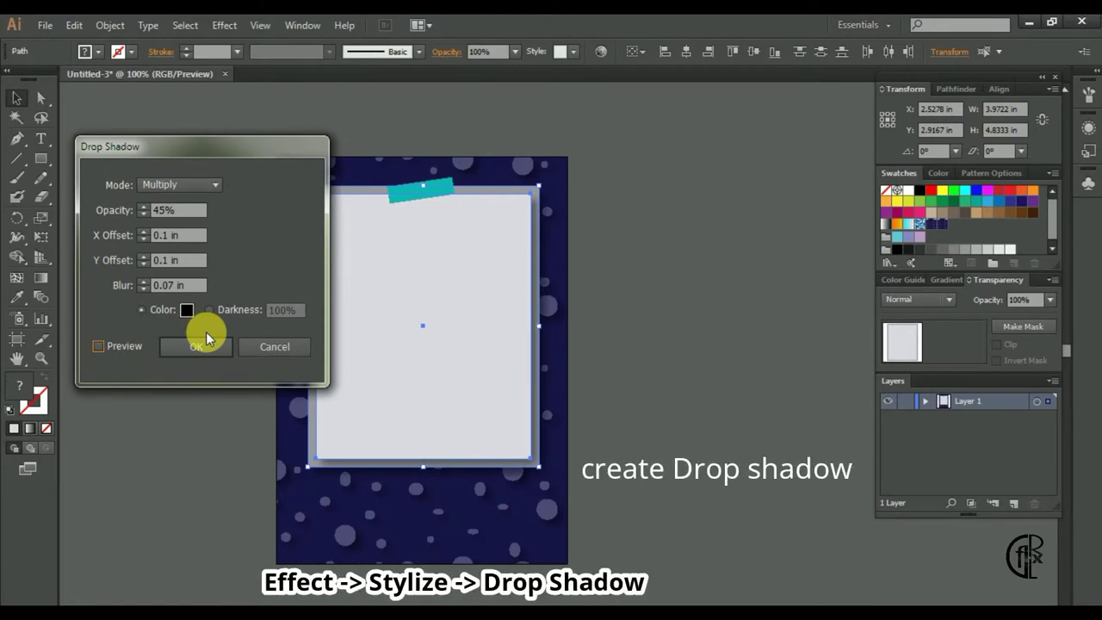
double_click(172, 210)
left_click(197, 346)
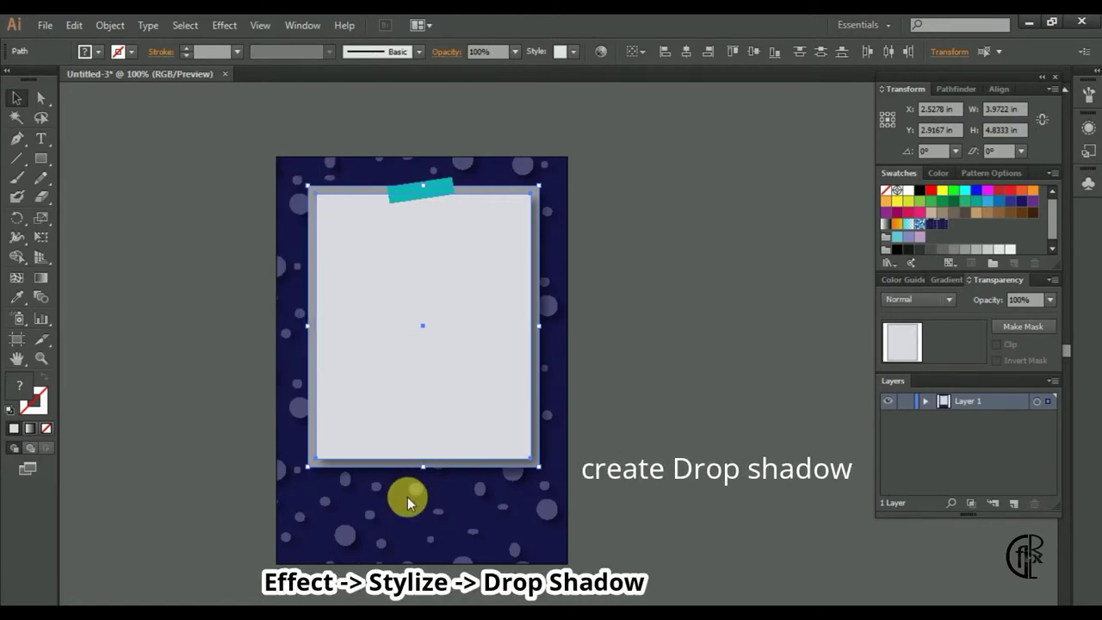
double_click(534, 463)
double_click(116, 142)
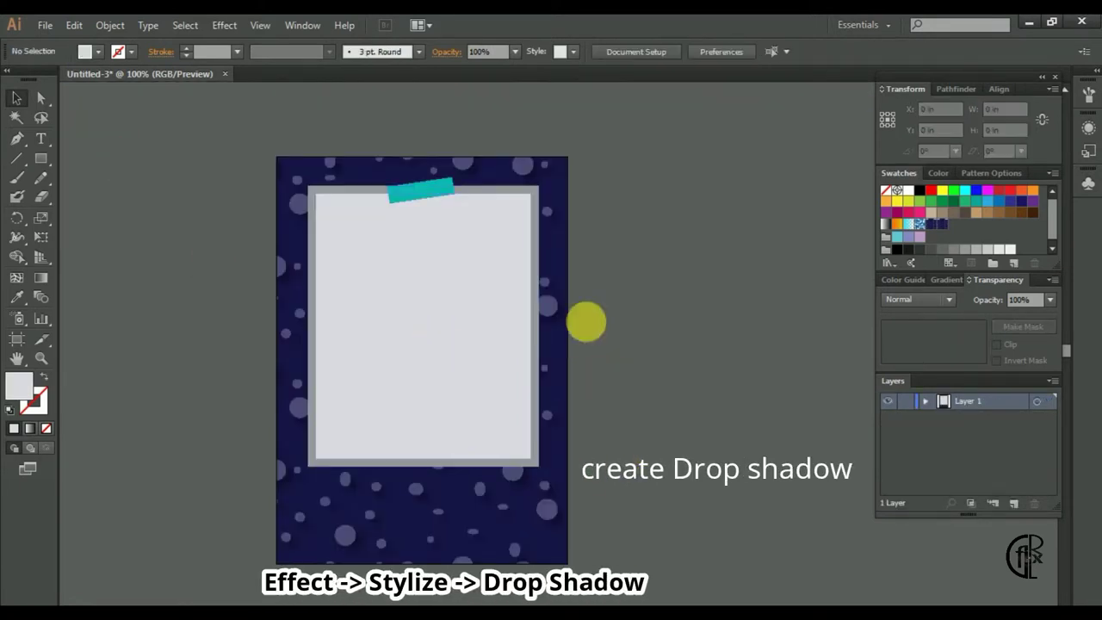
Give the large photo frame a Multiply drop shadow at about 90% opacity
left_click(509, 189)
left_click(224, 25)
left_click(256, 58)
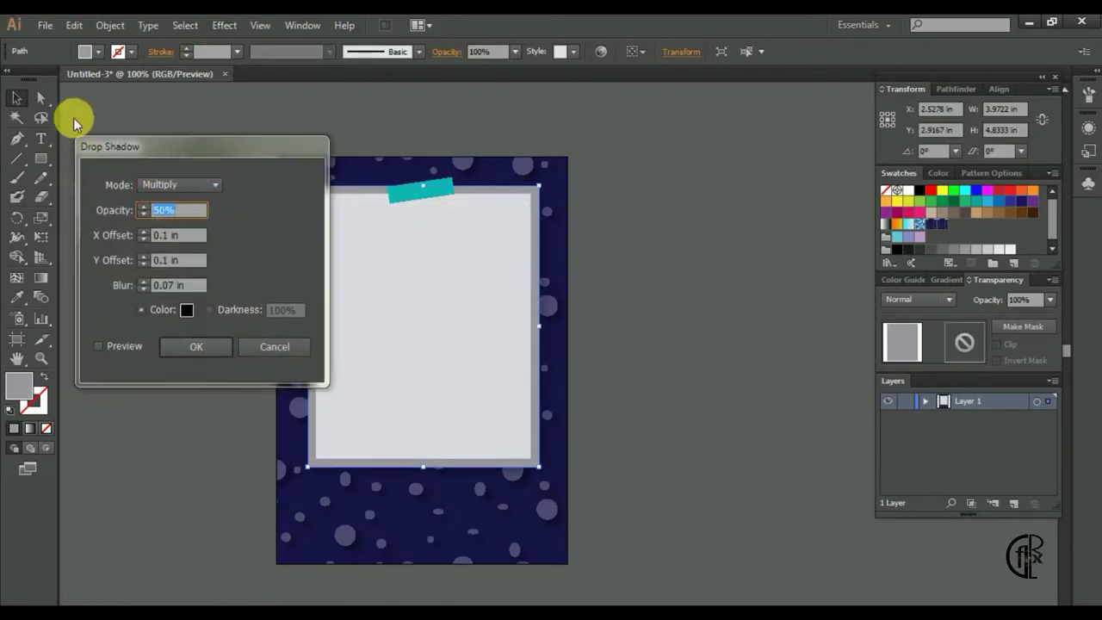
left_click_drag(130, 147, 54, 90)
double_click(88, 155)
type("73")
key("shift+Up")
key("shift+Up")
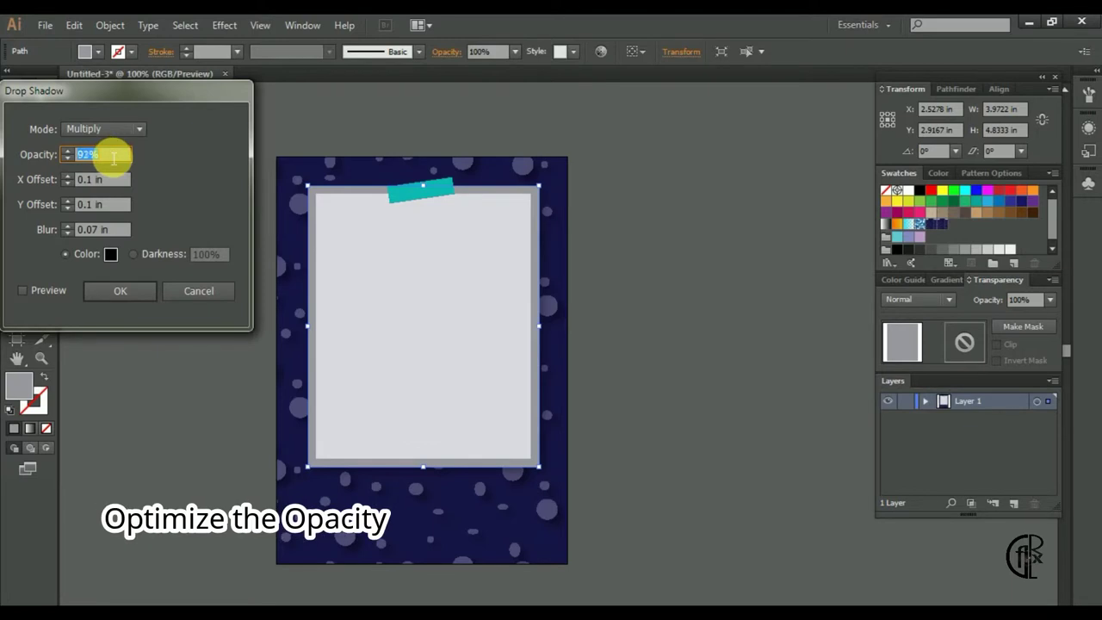
left_click(23, 290)
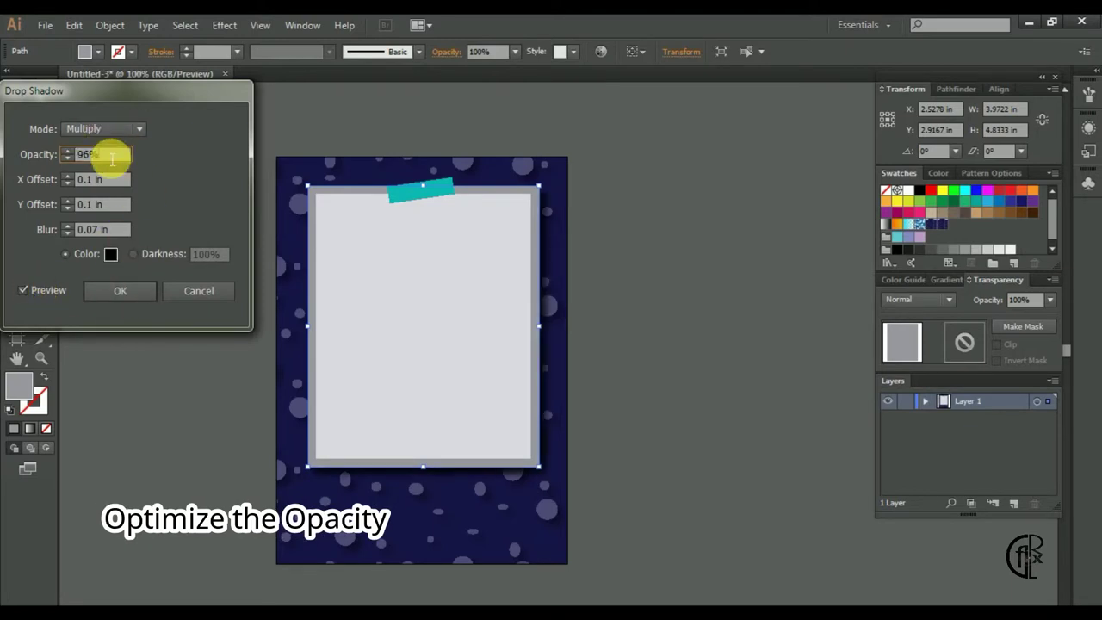
left_click(120, 291)
Lower the teal tape's opacity so it becomes semi-transparent
left_click(418, 197)
left_click_drag(428, 211, 428, 212)
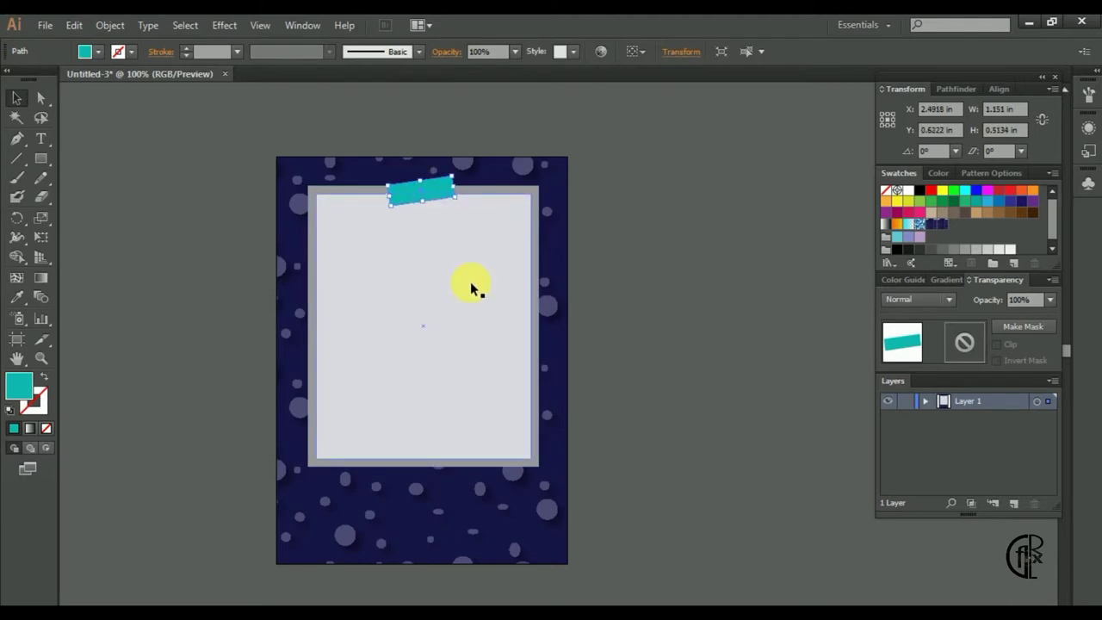
triple_click(1021, 300)
type("88")
key("Return")
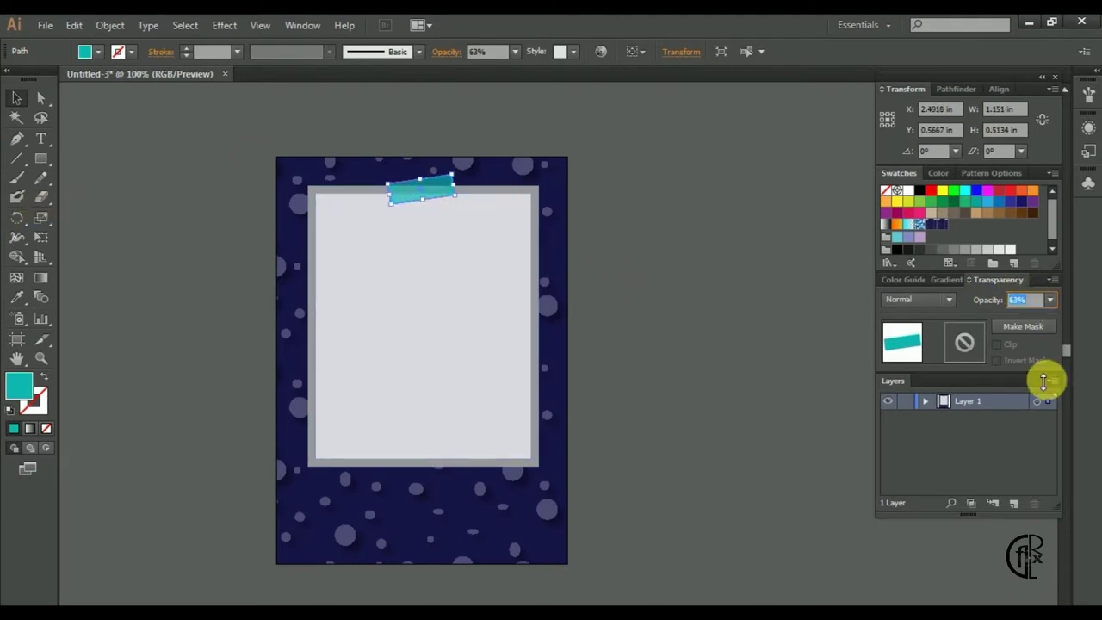
left_click(483, 423)
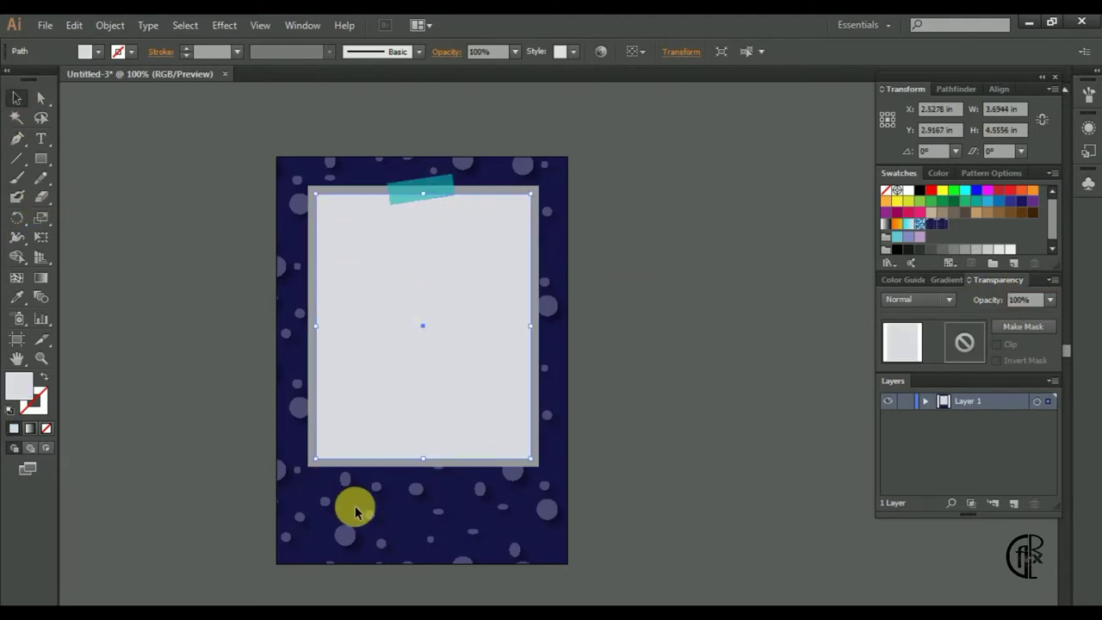
Alt-drag a copy of the frame, shrink it to about 2.55 × 2.44 in, tilt it 20° over the lower-right corner
left_click(376, 482)
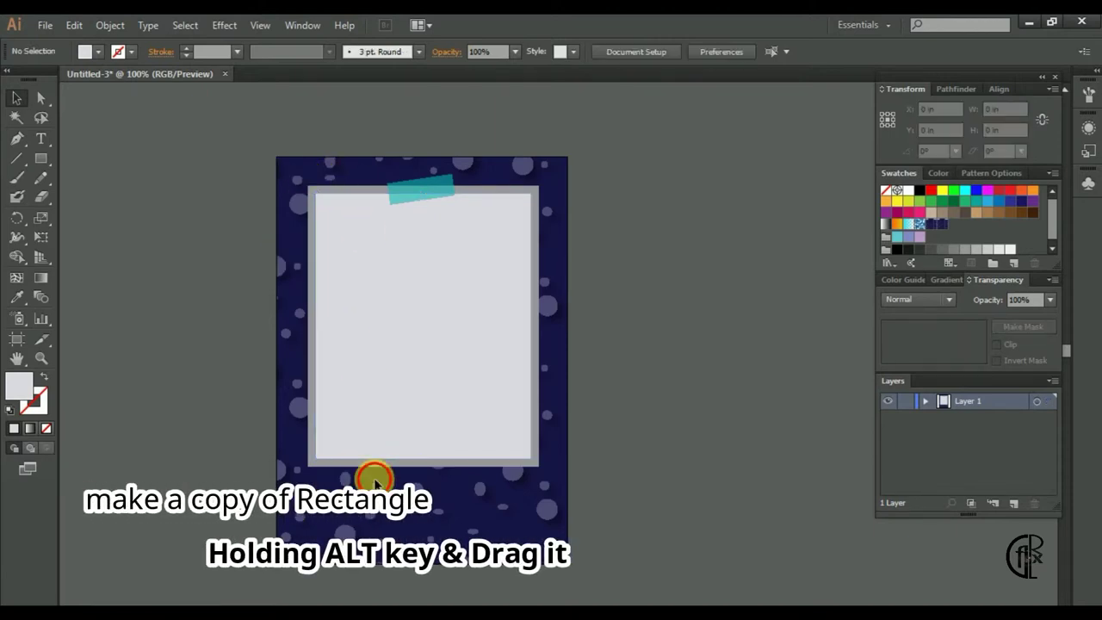
left_click_drag(517, 422, 812, 468)
left_click_drag(603, 233, 699, 360)
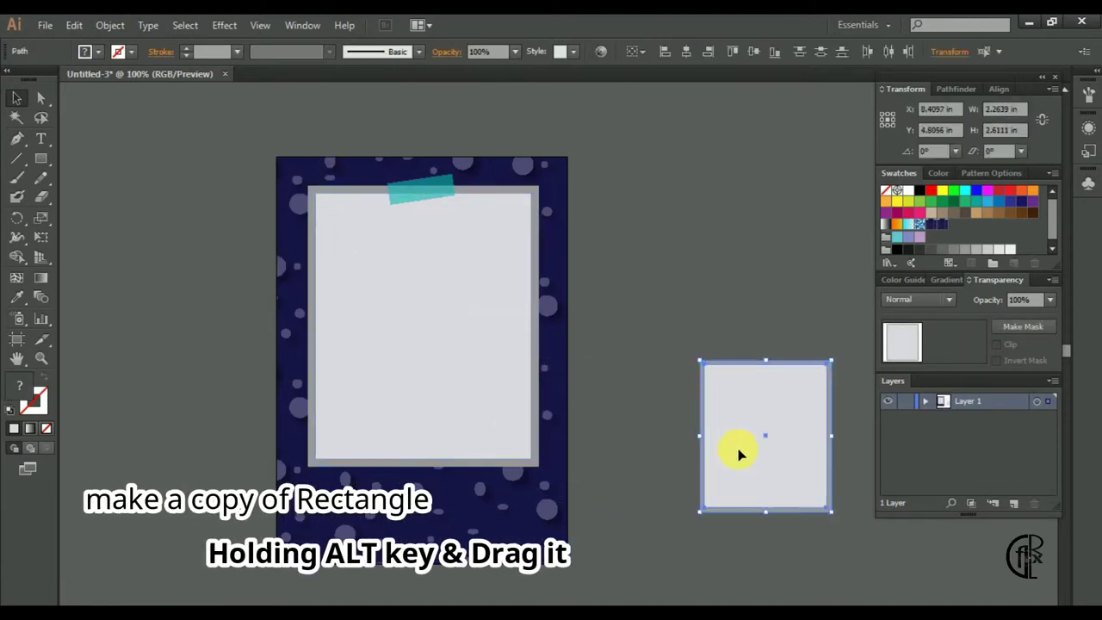
left_click_drag(739, 454, 419, 444)
left_click_drag(513, 500, 556, 470)
mouse_move(462, 474)
left_mouse_down()
mouse_move(483, 433)
mouse_move(486, 445)
left_mouse_up()
mouse_move(380, 347)
left_mouse_down()
mouse_move(410, 366)
mouse_move(444, 432)
mouse_move(454, 422)
left_mouse_up()
key("ctrl+shift+a")
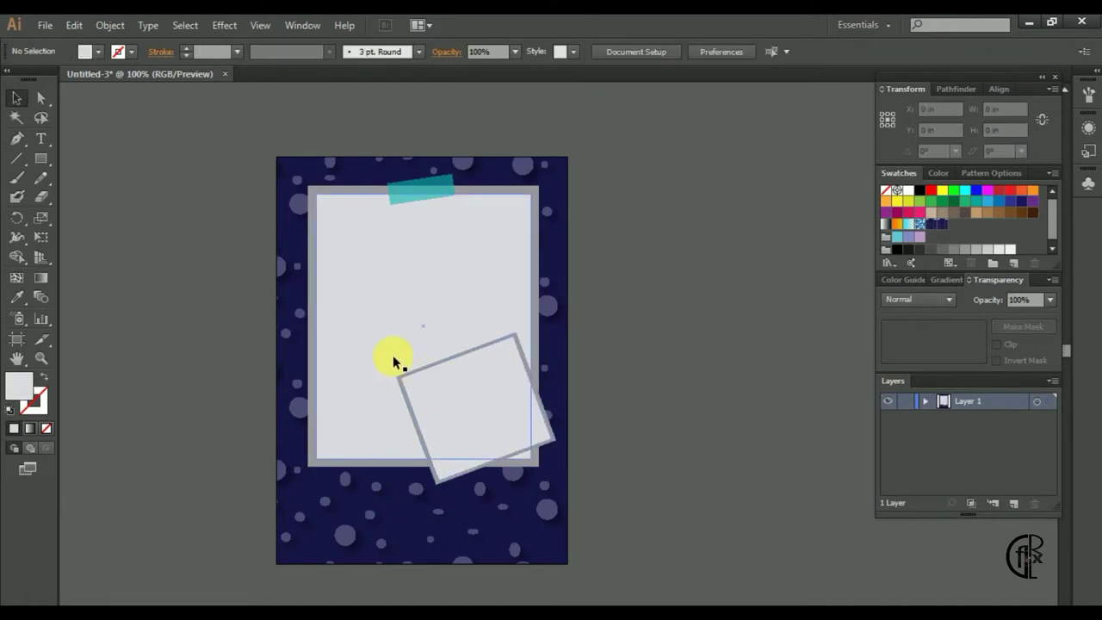
left_click(427, 394)
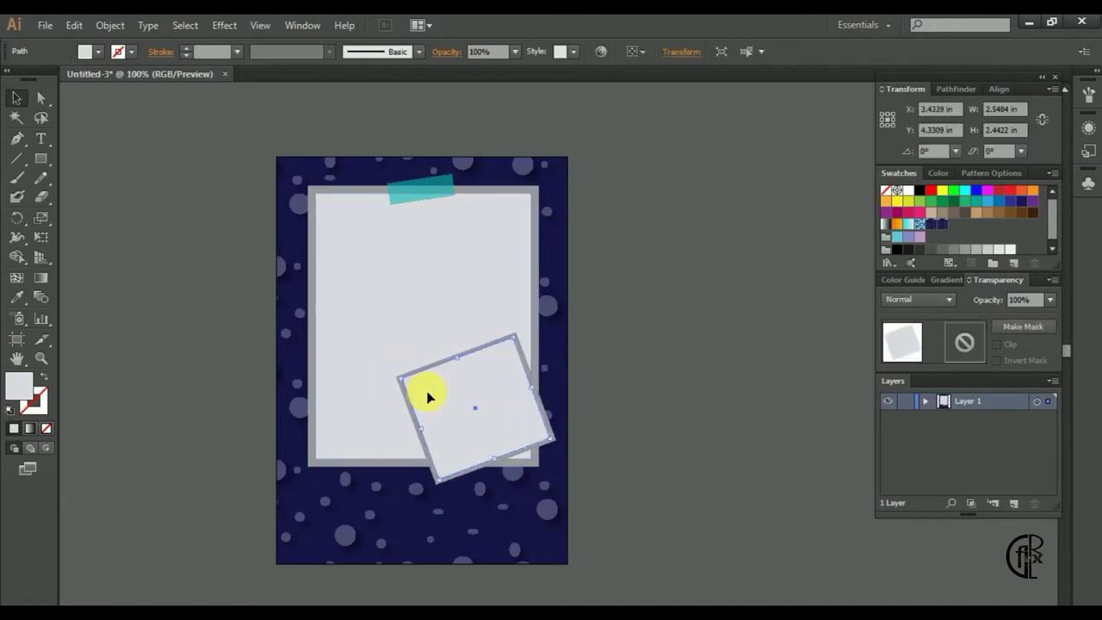
Apply a drop shadow to the tilted frame with opacity 47%
left_click(433, 398)
left_click_drag(664, 389, 404, 477)
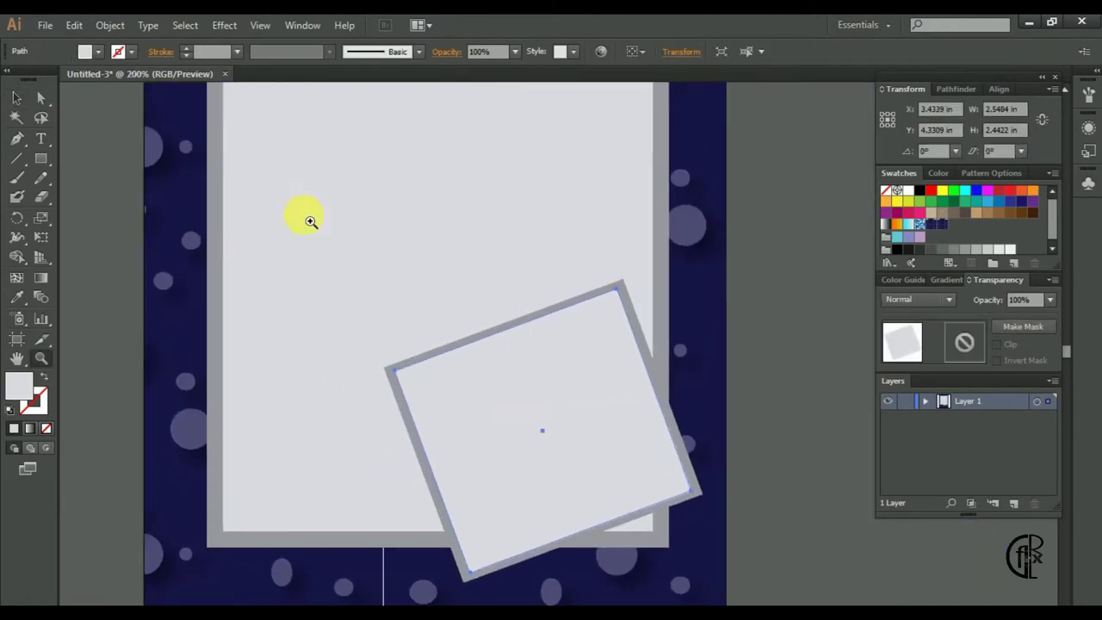
left_click(224, 25)
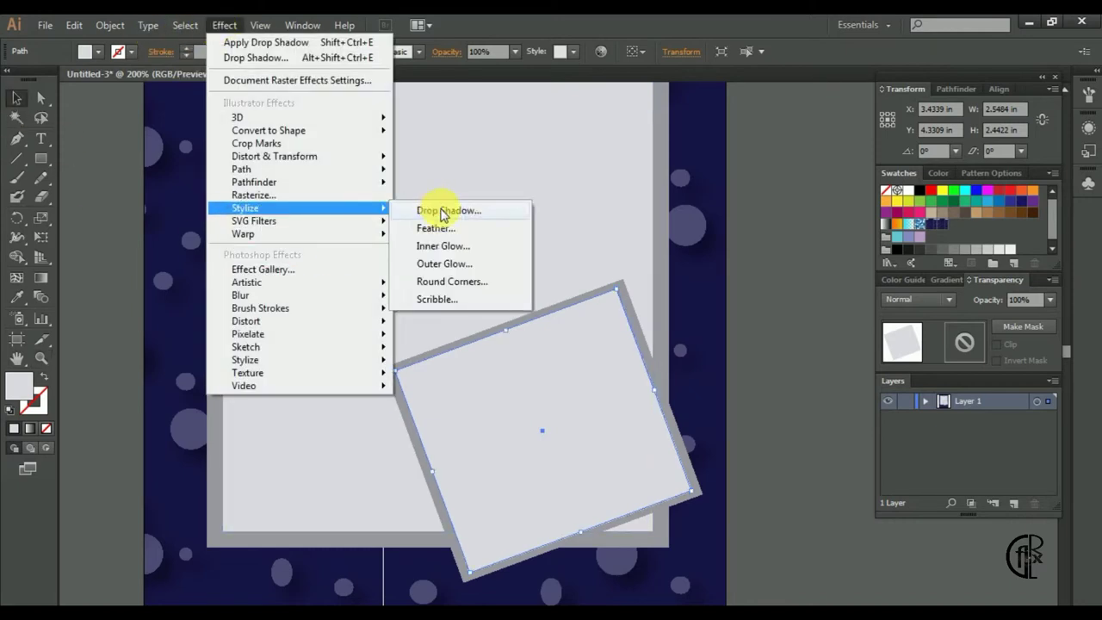
left_click(437, 213)
left_click(62, 290)
double_click(95, 155)
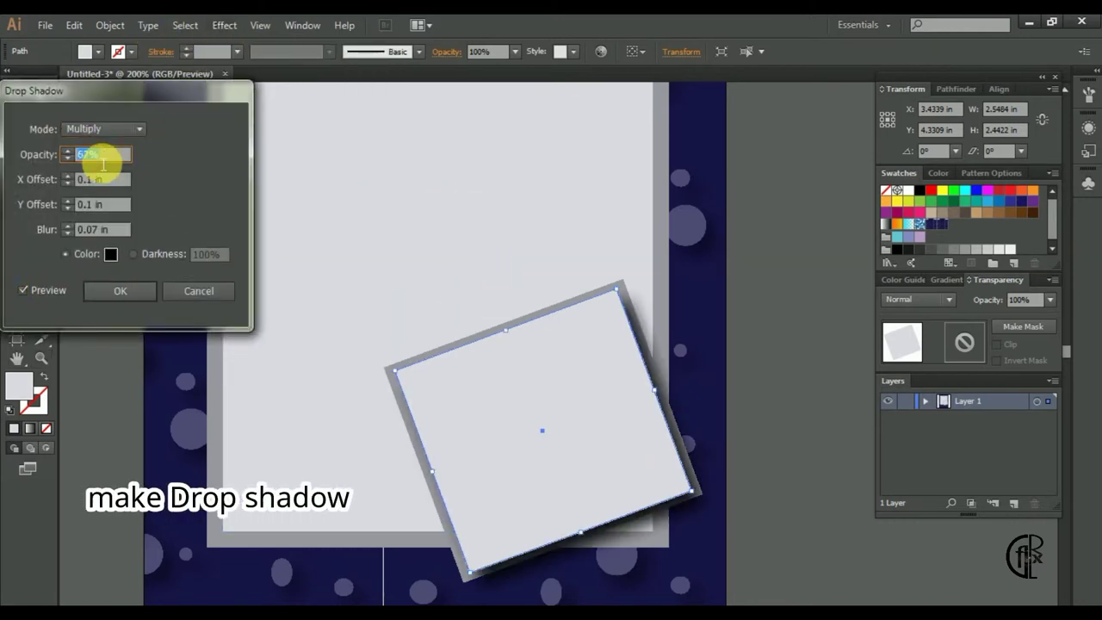
type("47")
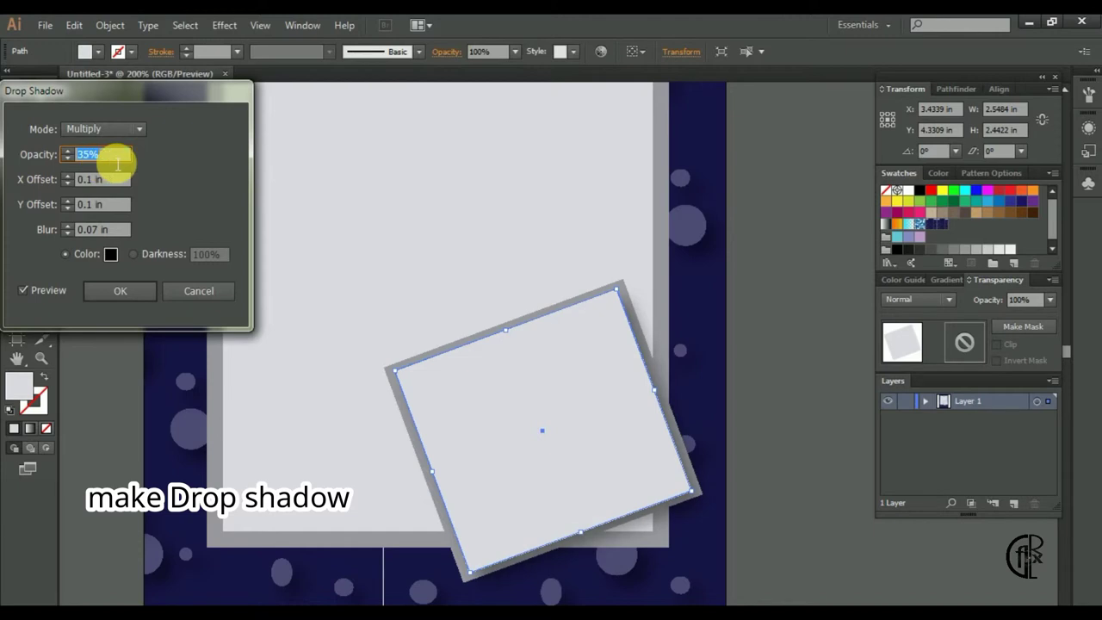
left_click(120, 290)
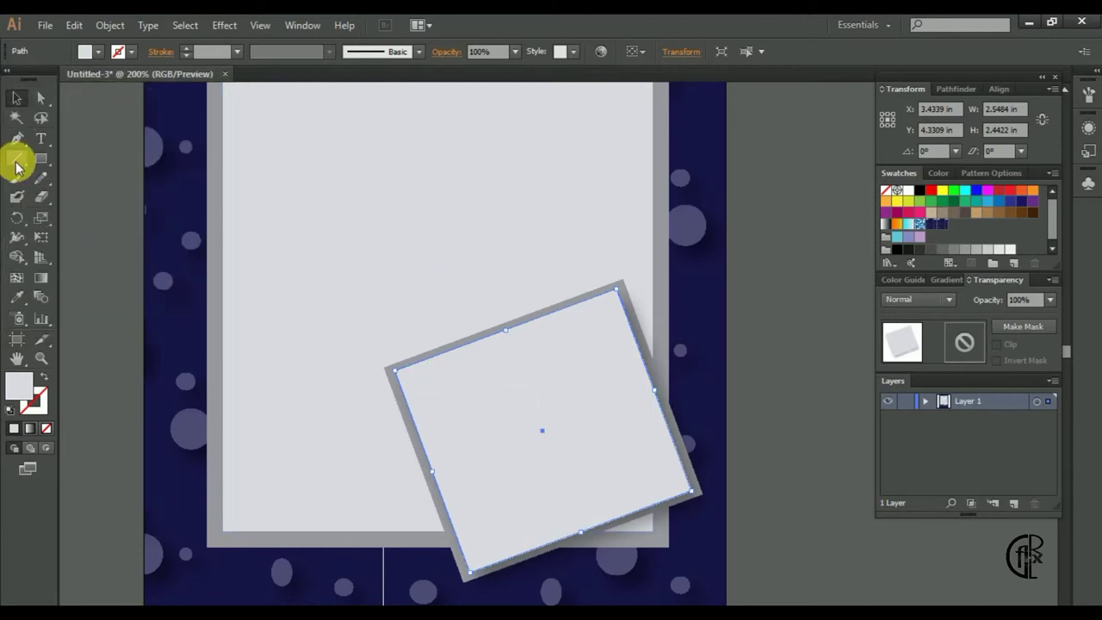
Zoom in and reselect the tilted frame with a marquee
left_click(751, 425)
left_click(691, 489)
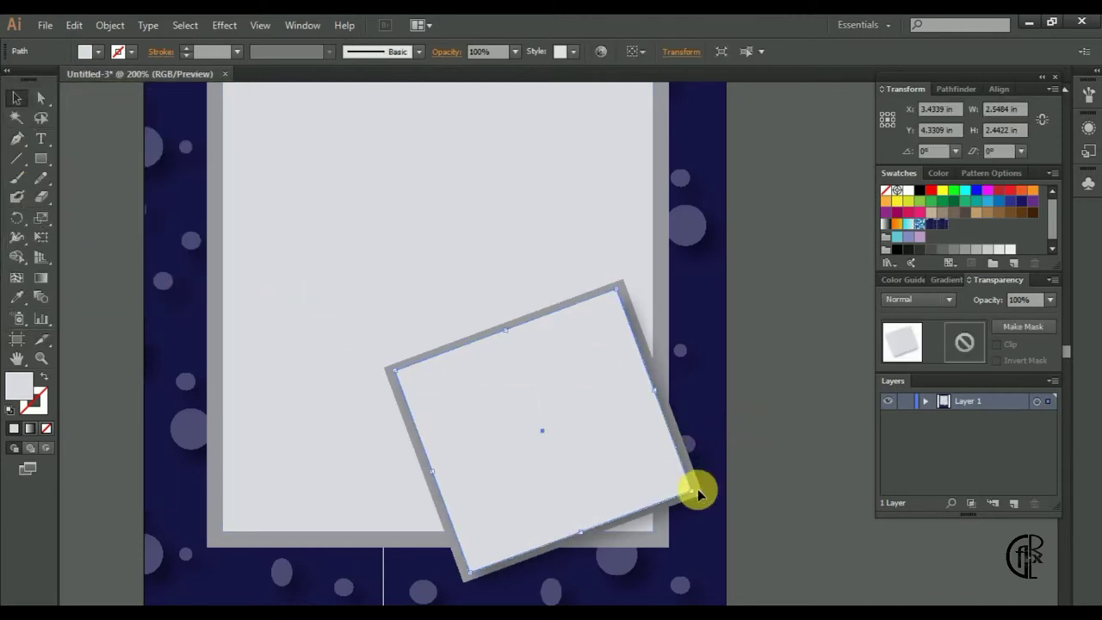
key("ctrl+plus")
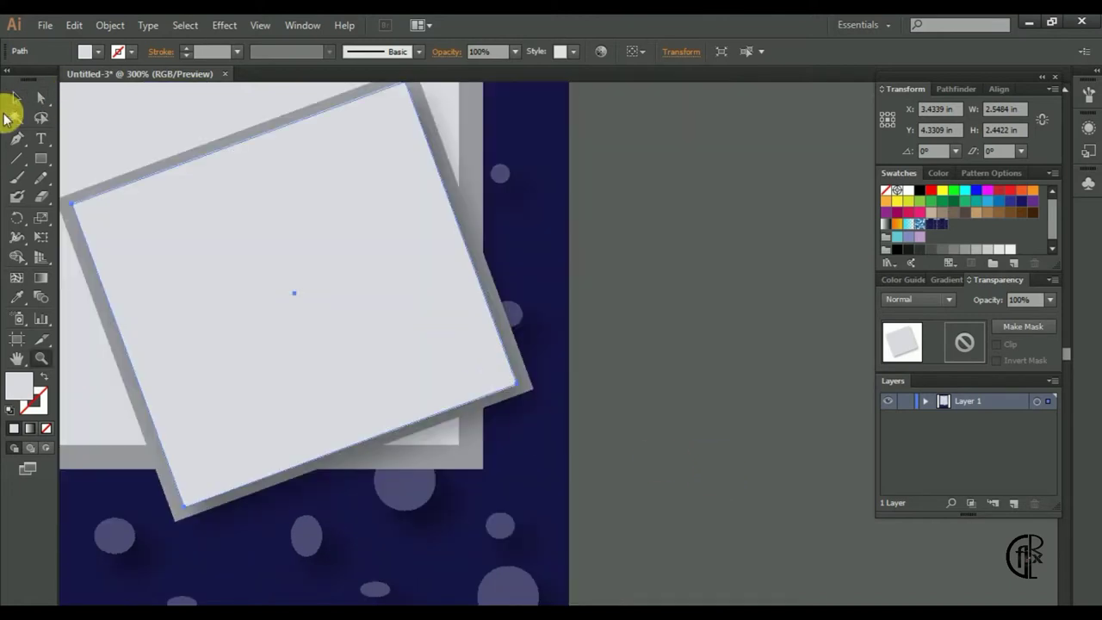
left_click(591, 393)
left_click(528, 386)
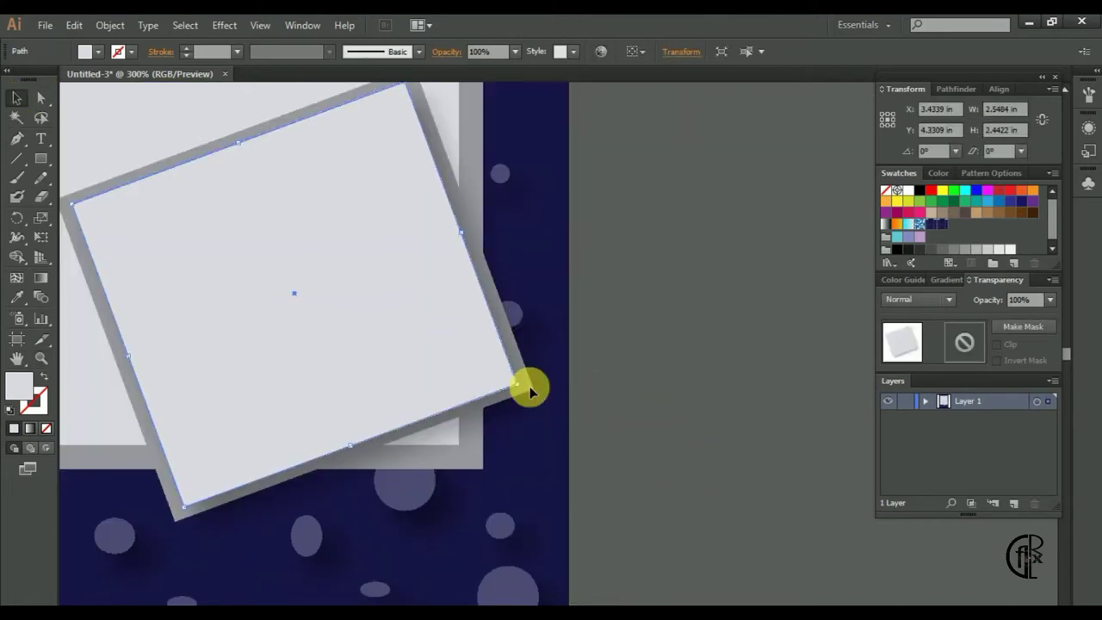
double_click(534, 401)
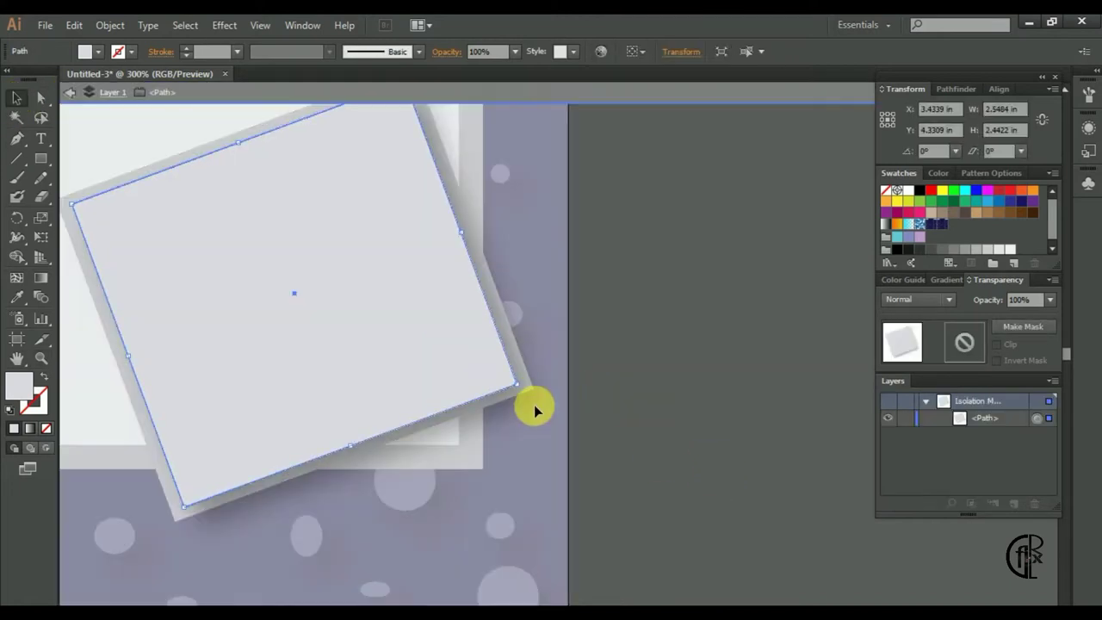
double_click(512, 420)
mouse_move(493, 437)
left_mouse_down()
mouse_move(542, 360)
mouse_move(528, 448)
left_mouse_up()
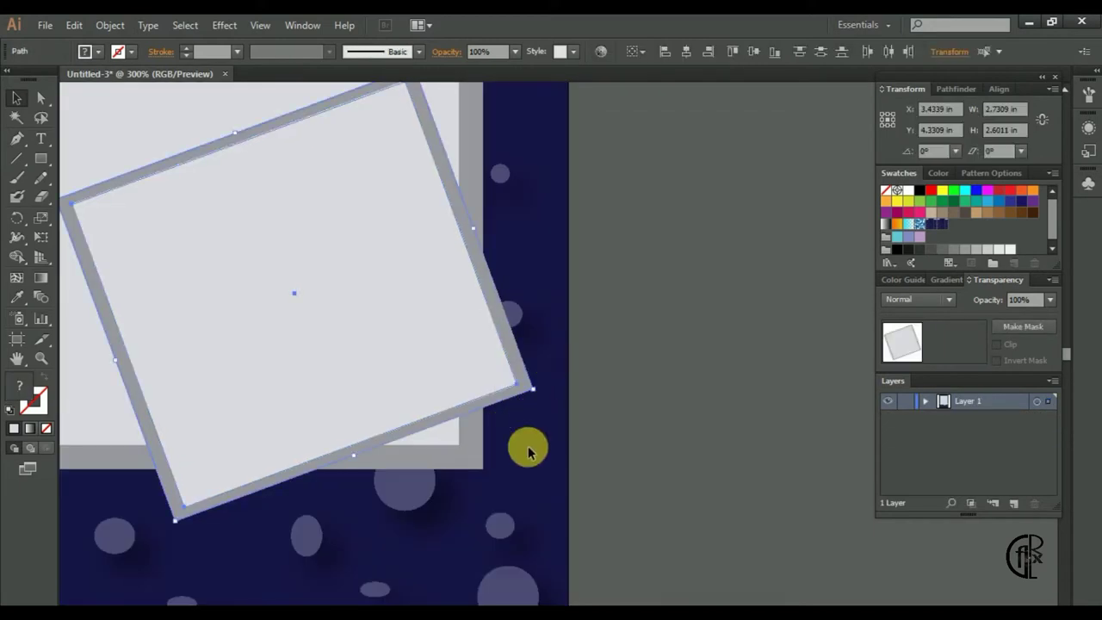
Reapply the tilted frame's drop shadow, fine-tuning its opacity to 63%
left_click(225, 25)
left_click(448, 209)
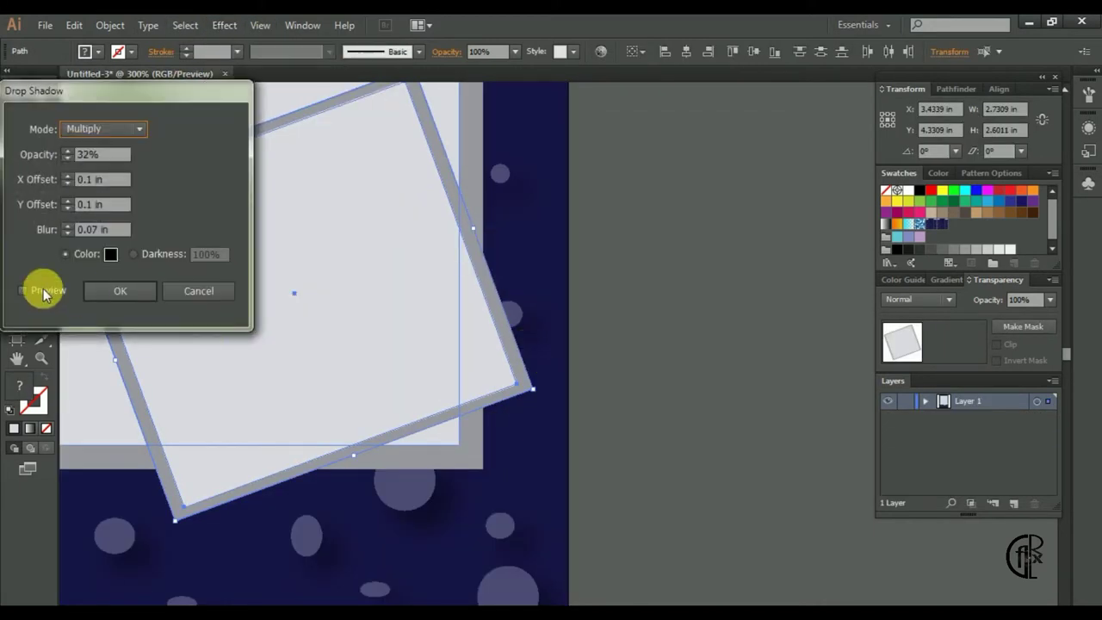
left_click(44, 288)
double_click(109, 157)
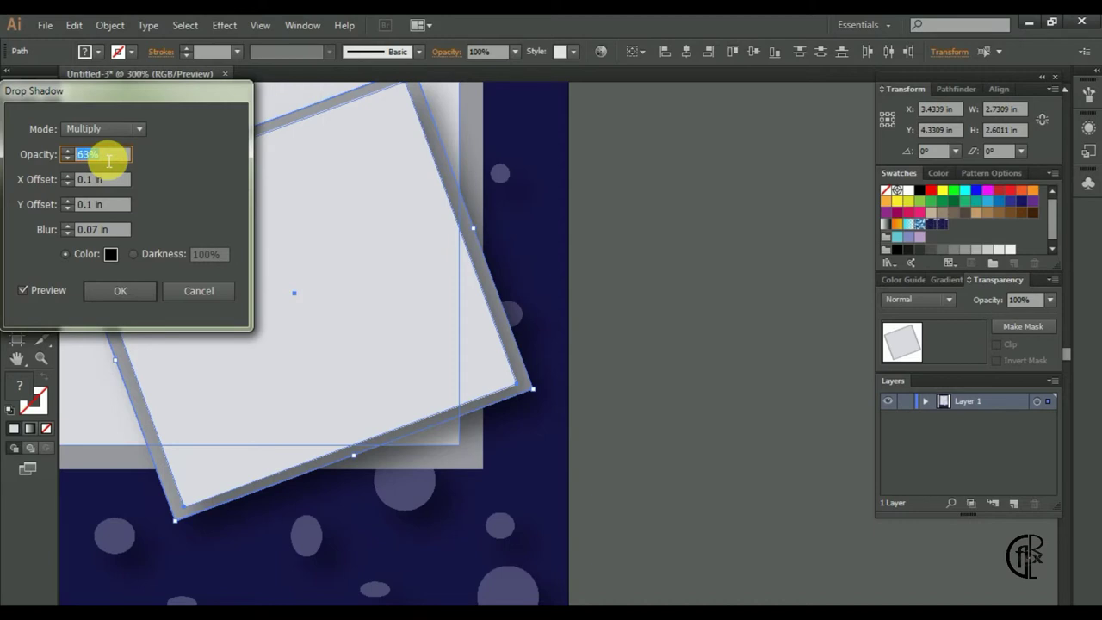
key("Up")
key("Up")
key("Up")
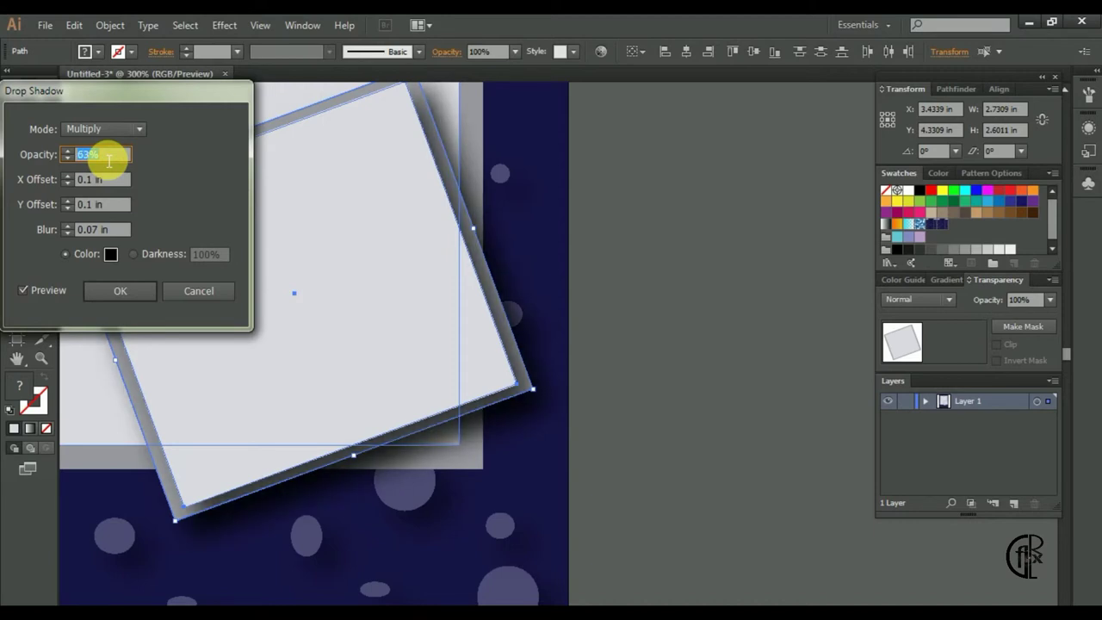
key("Down")
key("Down")
key("Down")
left_click(136, 296)
Duplicate the teal tape onto the small frame's top edge and rotate it steeper
left_click(376, 419, "alt")
left_click(373, 416, "alt")
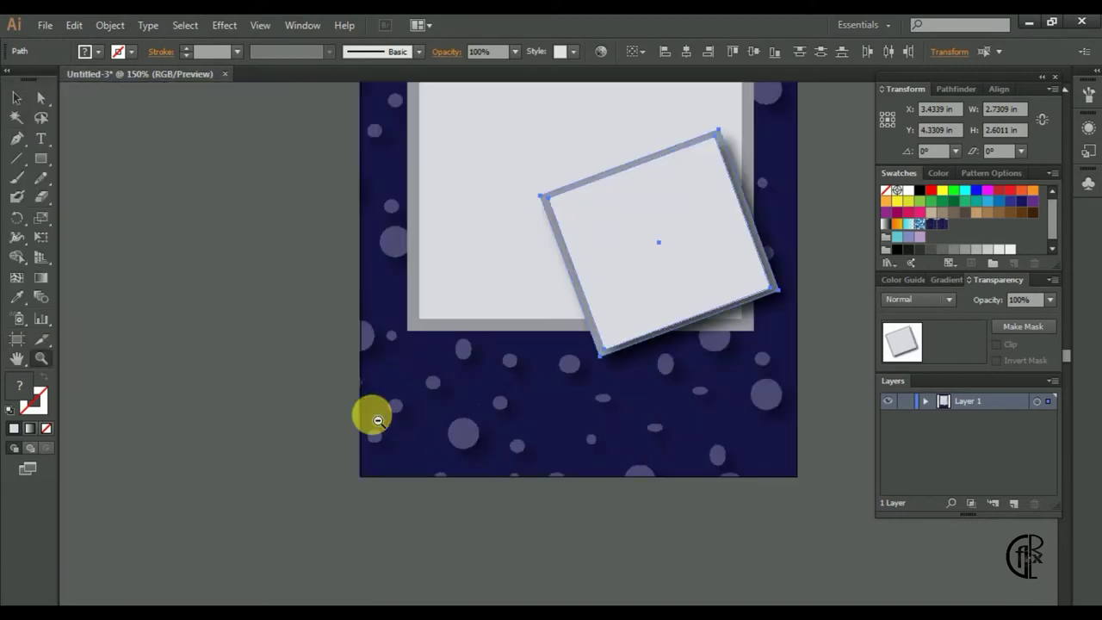
left_click_drag(524, 359, 533, 480)
key("v")
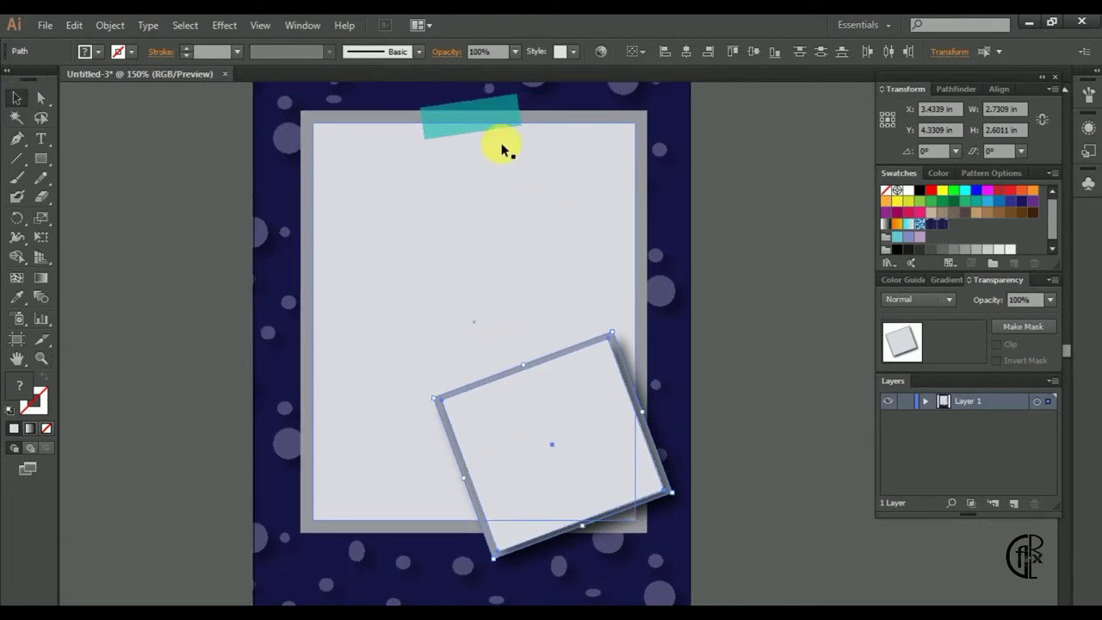
mouse_move(495, 129)
left_mouse_down()
mouse_move(519, 361)
mouse_move(513, 342)
mouse_move(566, 376)
mouse_move(581, 363)
mouse_move(540, 352)
left_mouse_up()
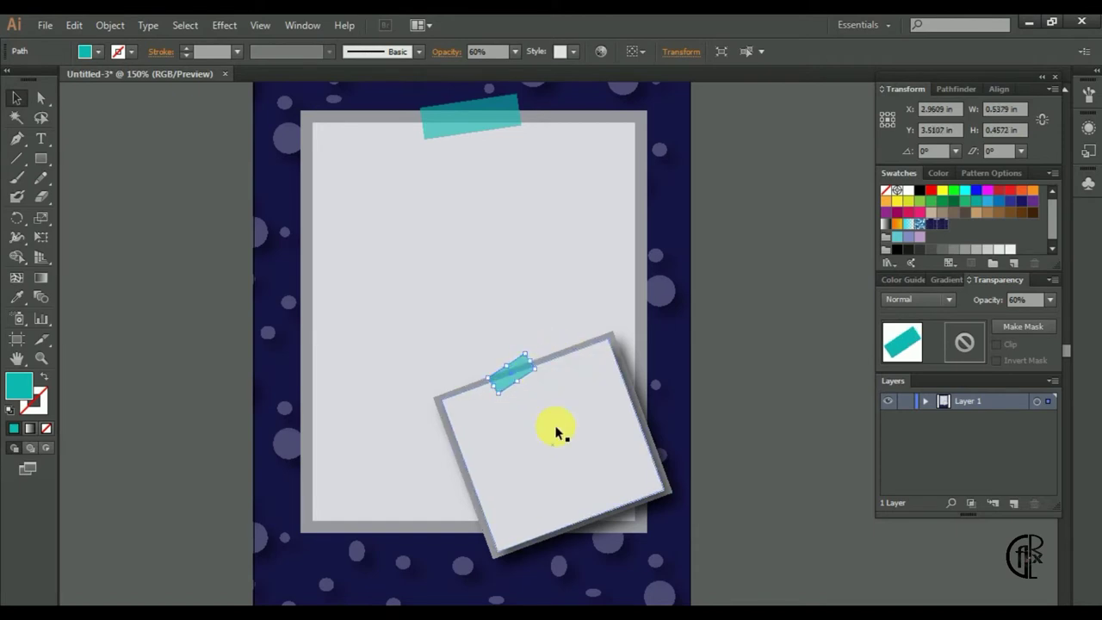
left_click_drag(546, 413, 505, 411)
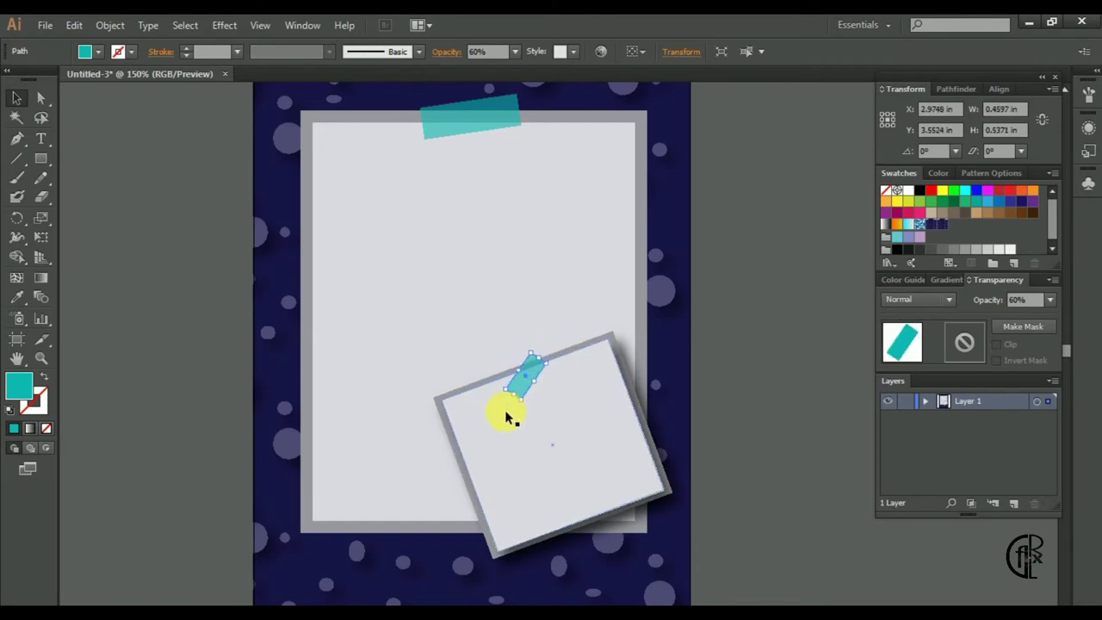
left_click(505, 412)
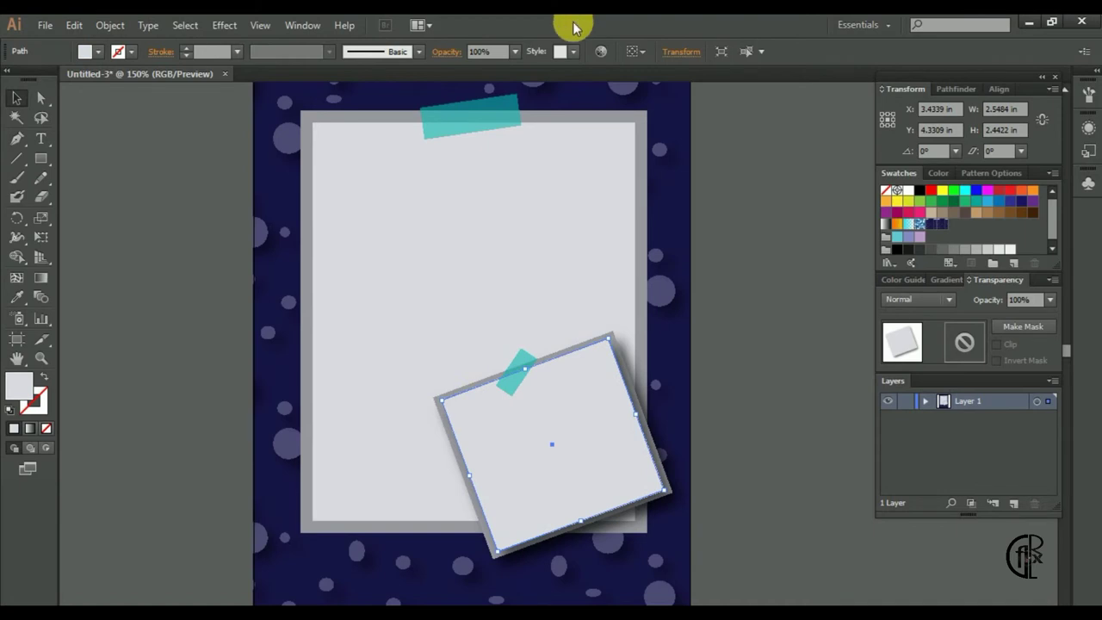
Add the word Happy near the paper's upper left in Niagara Engraved
left_click(40, 139)
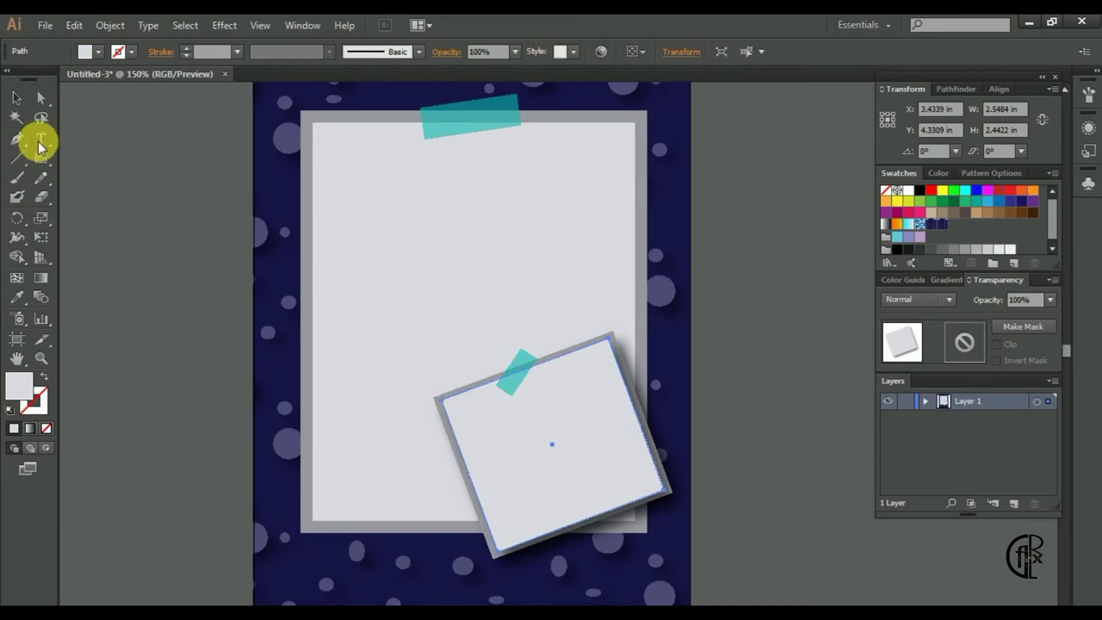
left_click(343, 258)
type("Happy")
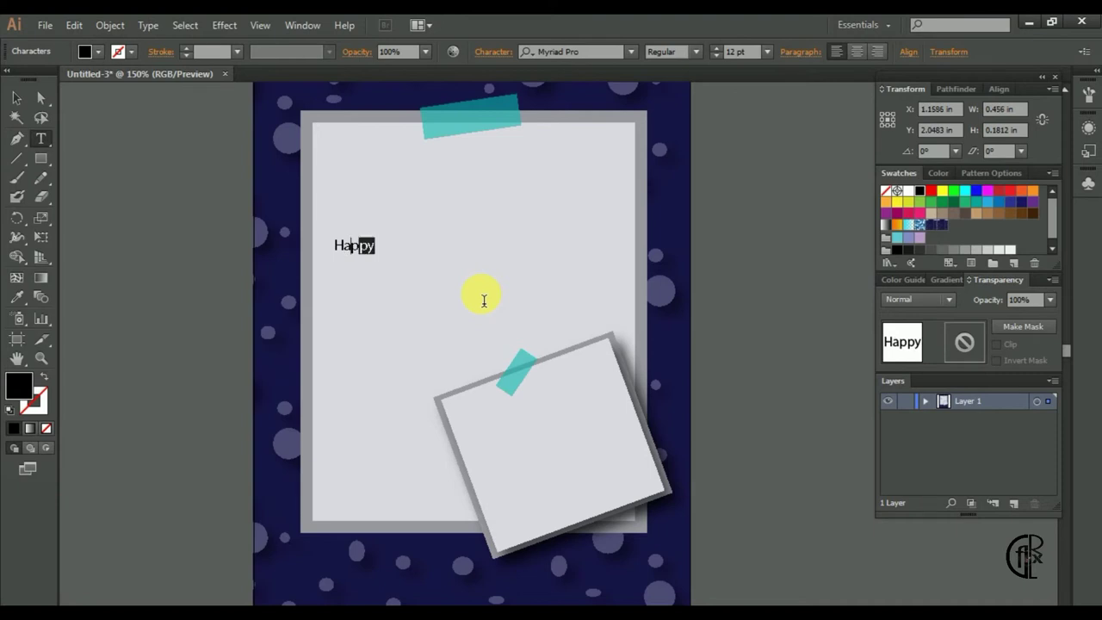
scroll(737, 50, "up", 6)
scroll(737, 50, "up", 8)
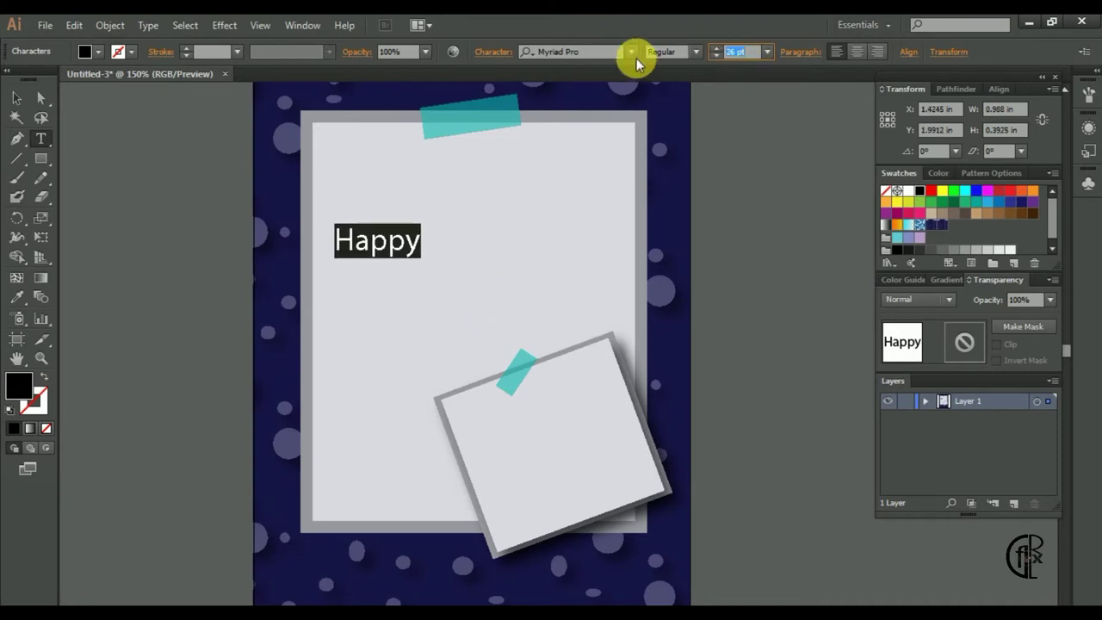
left_click(631, 52)
key("Down")
key("Down")
key("Down")
key("Down")
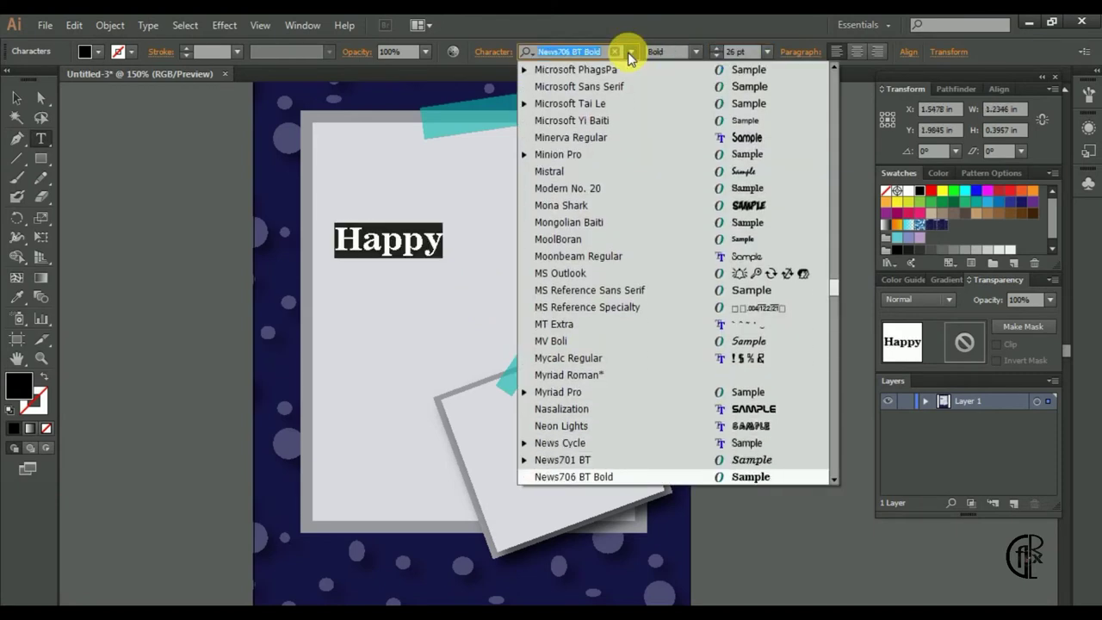
key("Down")
key("Down")
key("Down")
key("Down")
key("Return")
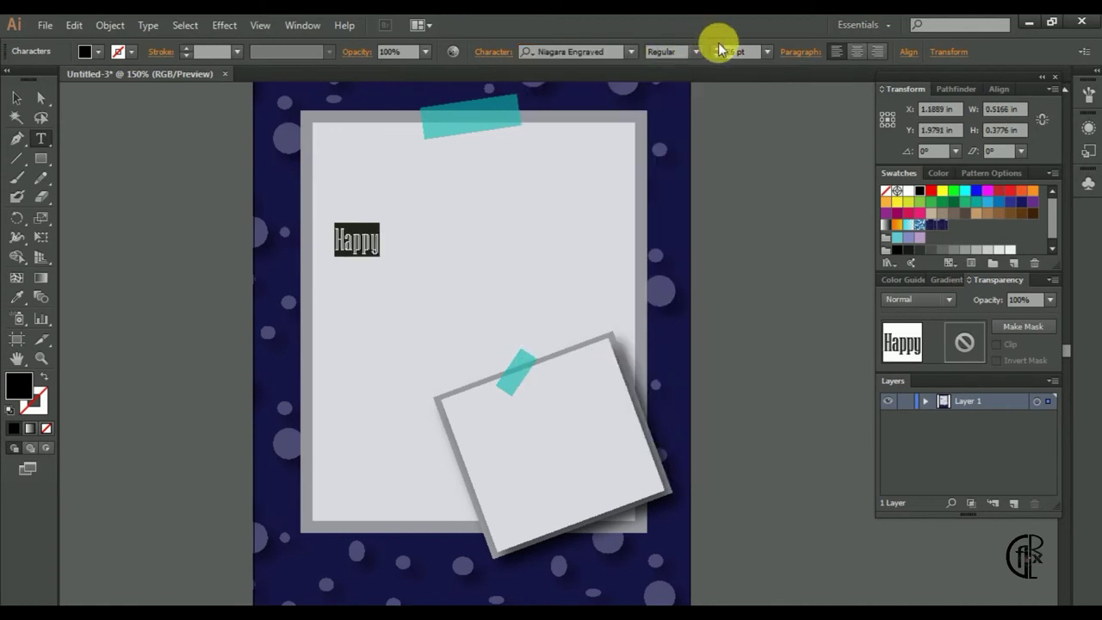
Set Happy to 62 pt, nudge it up, and Alt-drag a copy to the right
scroll(733, 53, "up", 2)
scroll(732, 53, "up", 16)
scroll(733, 53, "up", 8)
scroll(732, 53, "up", 4)
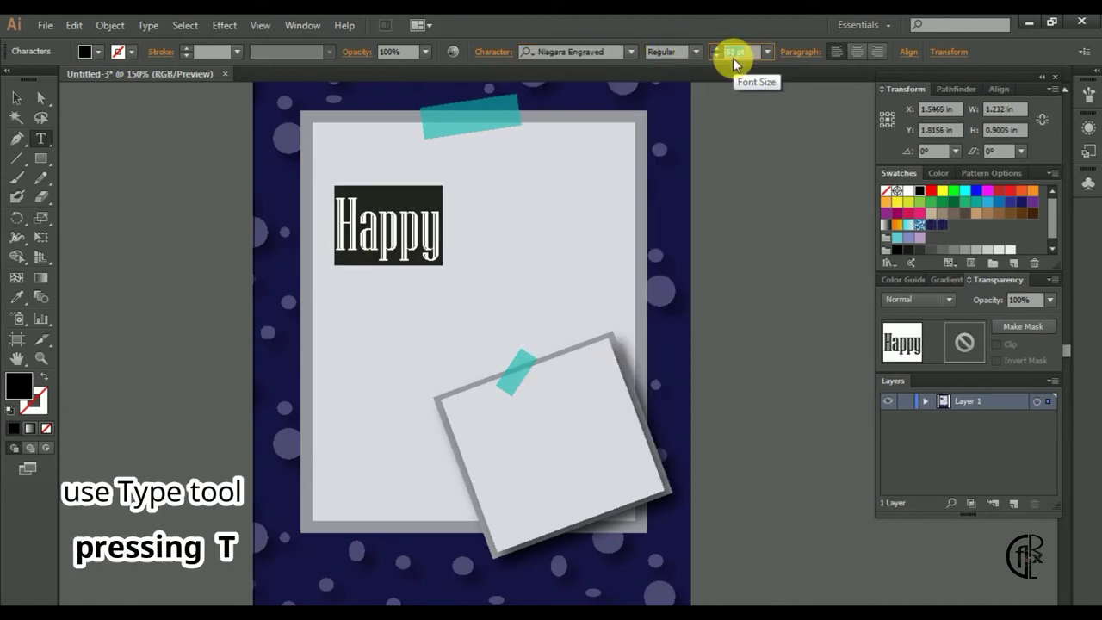
left_click(16, 97)
left_click_drag(340, 222, 335, 201)
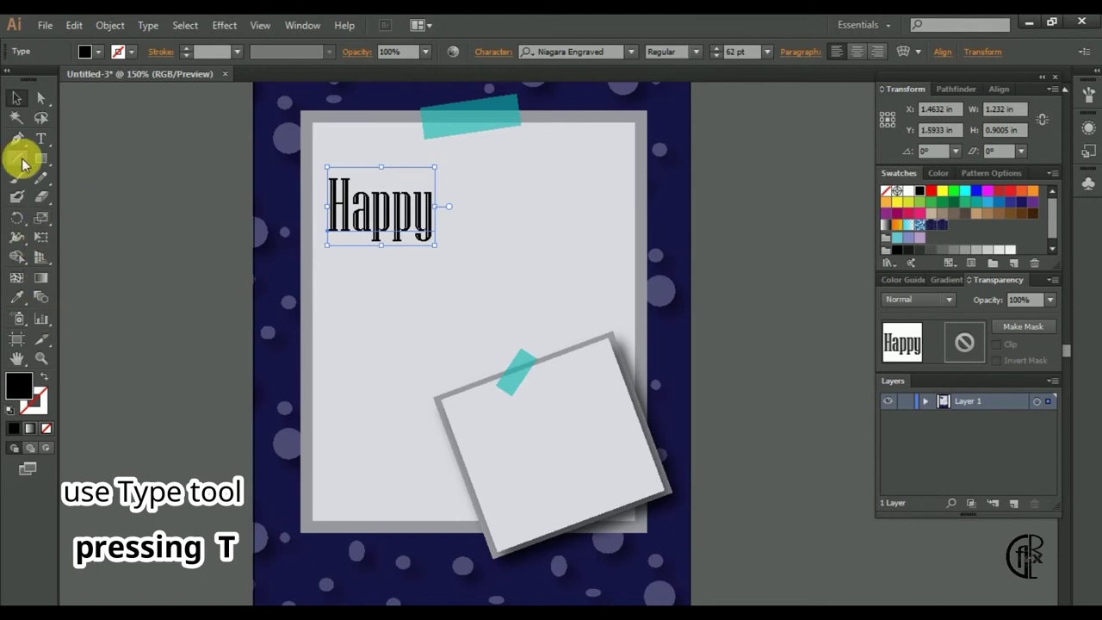
mouse_move(412, 231)
left_mouse_down()
mouse_move(573, 231)
mouse_move(471, 317)
left_mouse_up()
Retype the two Happy copies as New and Year
left_click(40, 138)
left_click(591, 222)
left_click_drag(591, 222, 480, 215)
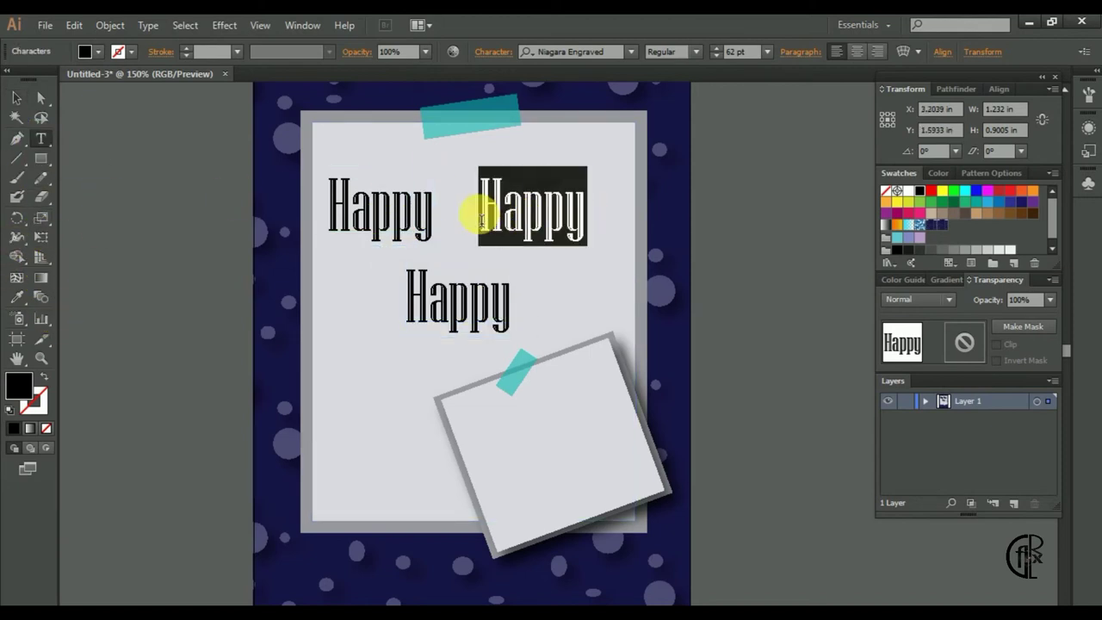
type("New")
double_click(503, 307)
type("Year")
key("Escape")
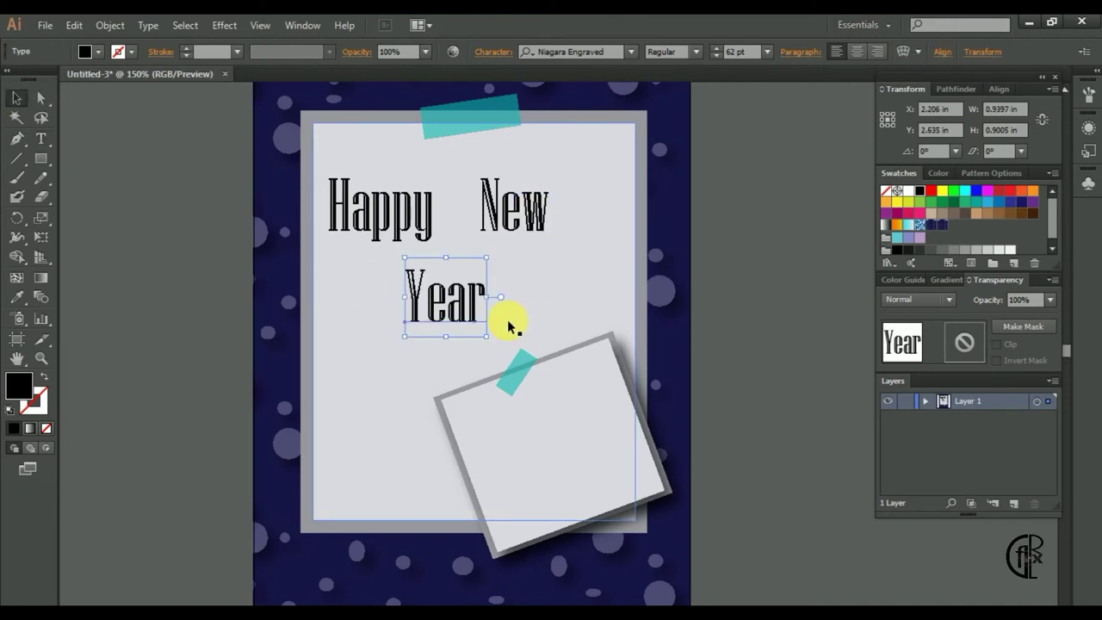
key("shift+Right")
key("shift+Right")
Enlarge the font sizes of Happy, New and Year, with Year at 70 pt
left_click(514, 207)
left_click(342, 212)
double_click(343, 212)
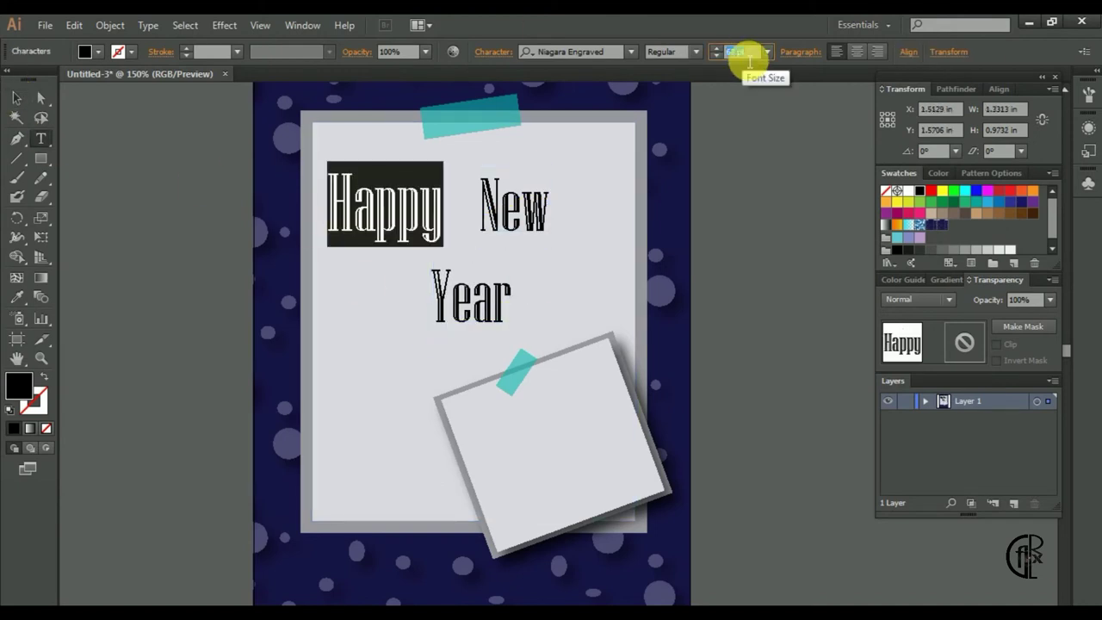
left_click(746, 55)
double_click(491, 209)
left_click(750, 54)
double_click(471, 297)
left_click(785, 55)
type("70")
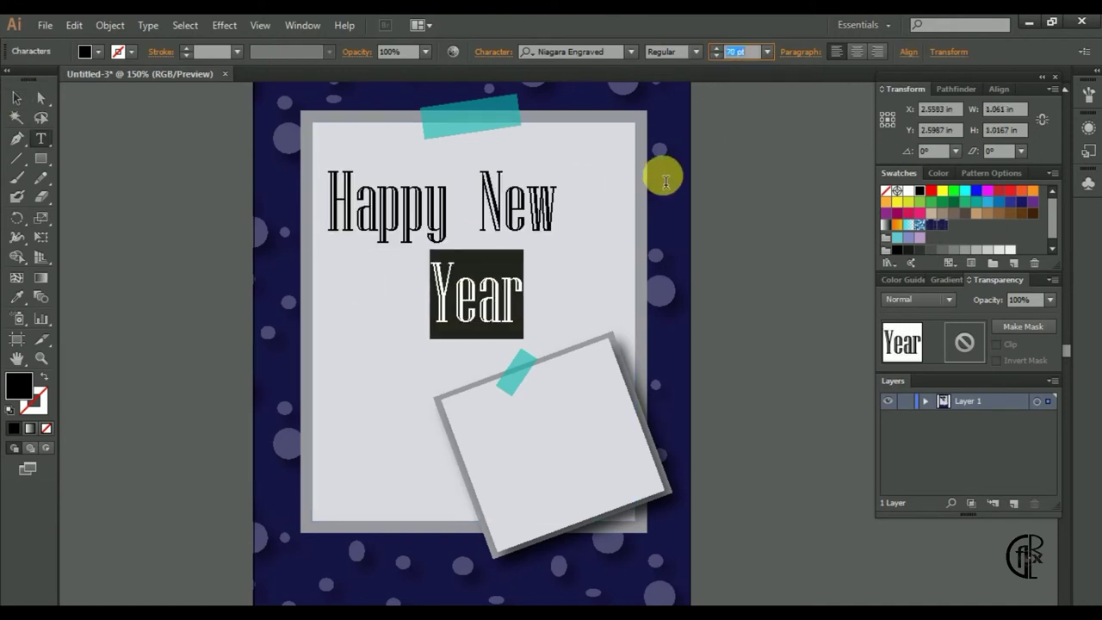
key("Escape")
Shift Happy and New right and centre Year beneath them
left_click_drag(388, 216, 401, 216)
left_click_drag(500, 215, 529, 221)
left_click_drag(495, 298, 498, 307)
left_click(445, 301)
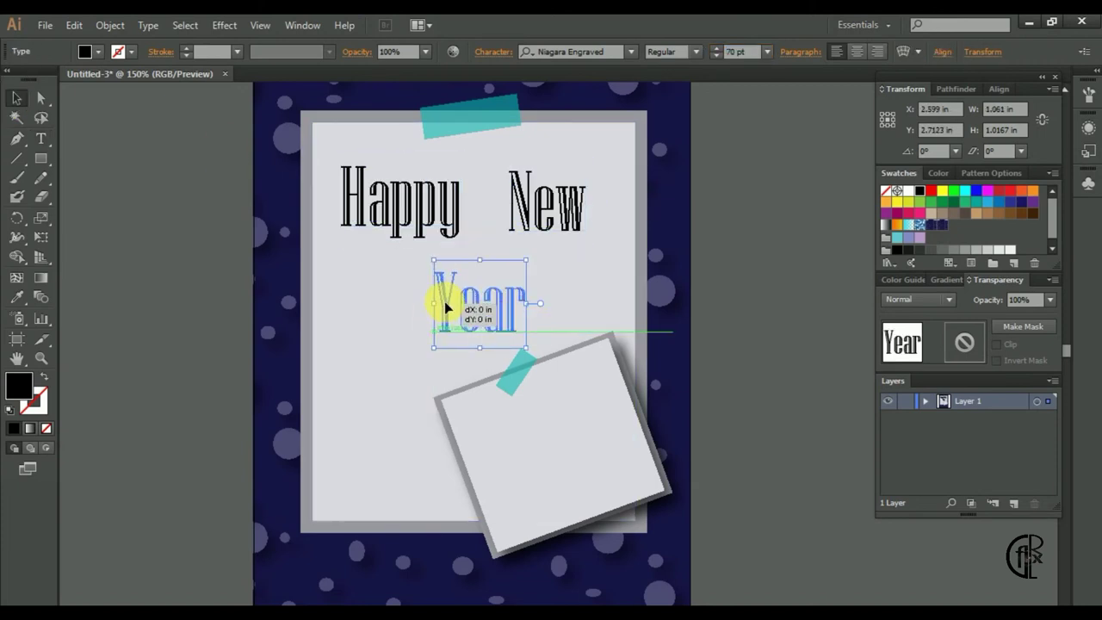
Add 2019 at 72 pt on the small frame and rotate it to match the tilt
key("t")
left_click(498, 474)
type("2019")
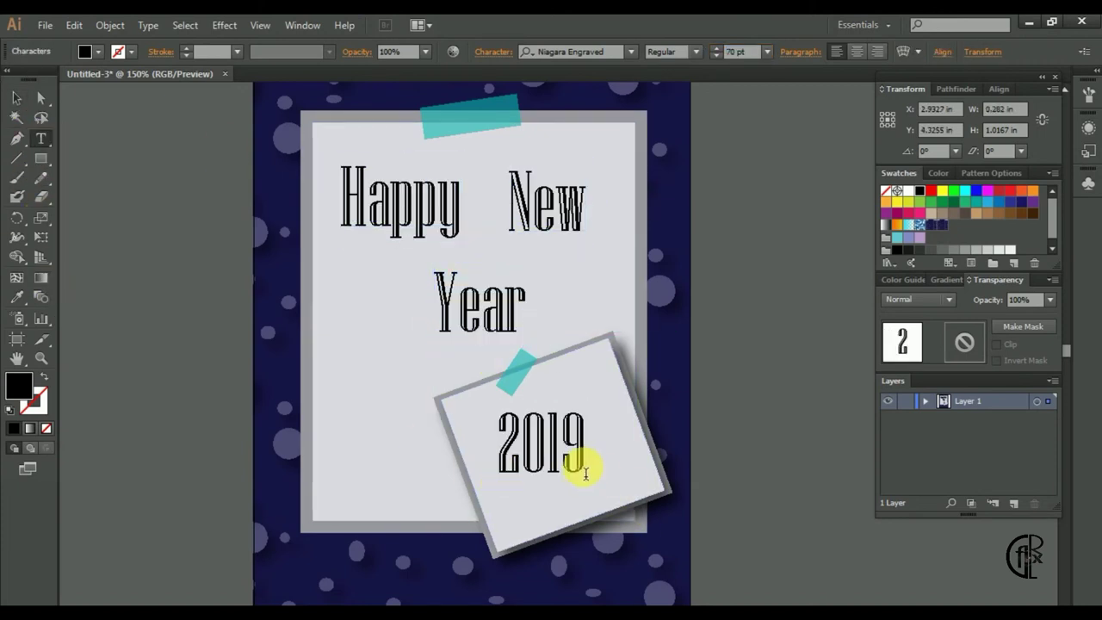
double_click(585, 474)
left_click(716, 47)
left_click(716, 47)
left_click(18, 97)
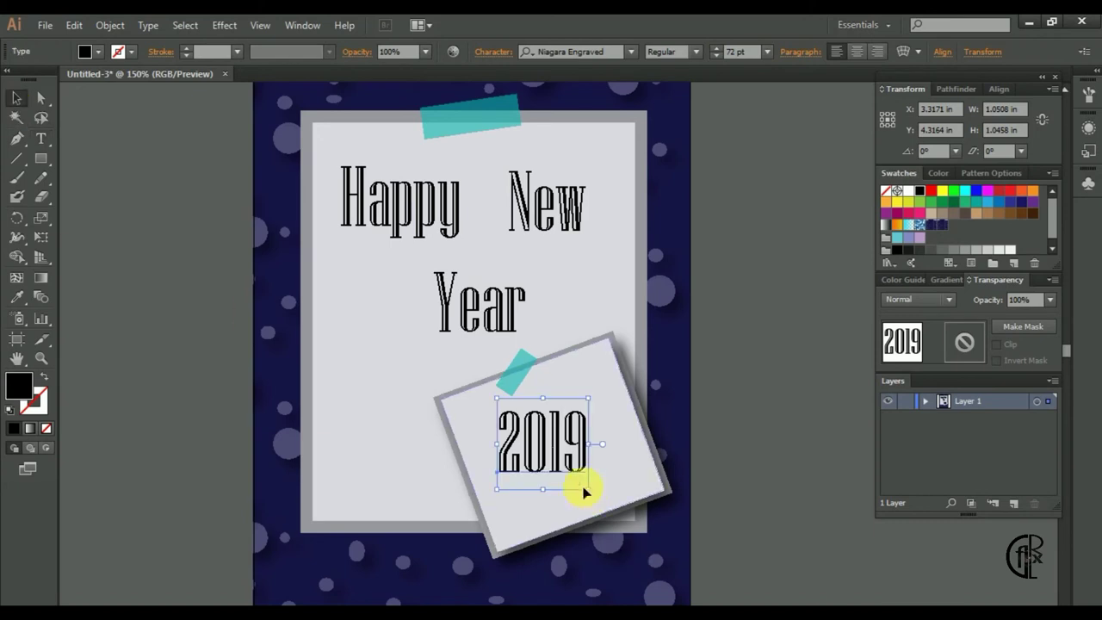
left_click_drag(597, 497, 608, 465)
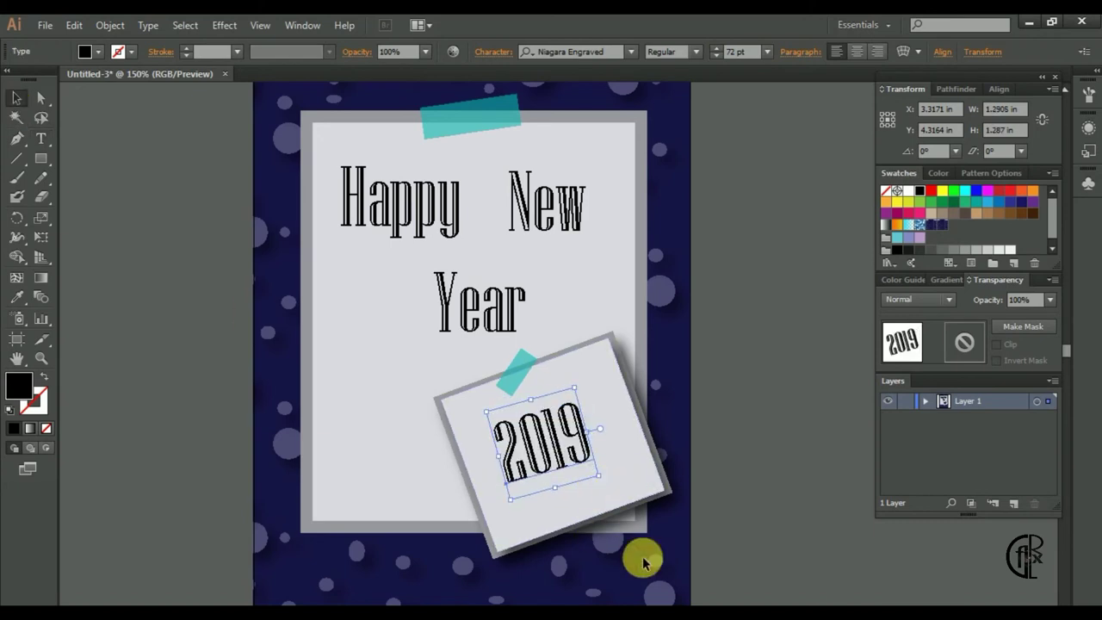
left_click_drag(610, 469, 615, 508)
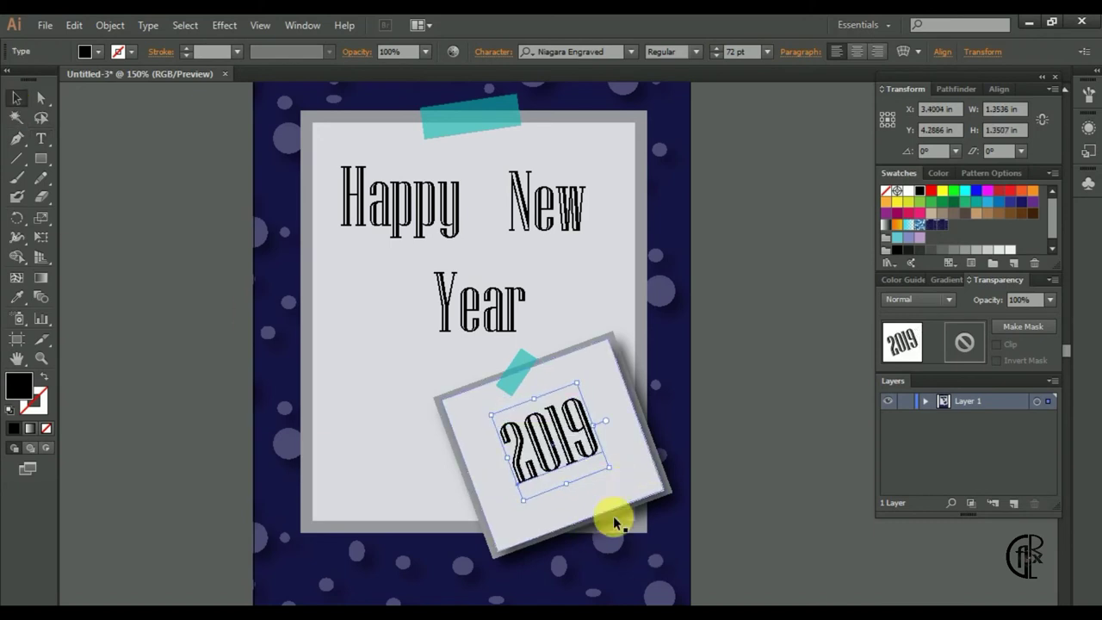
left_click(398, 459)
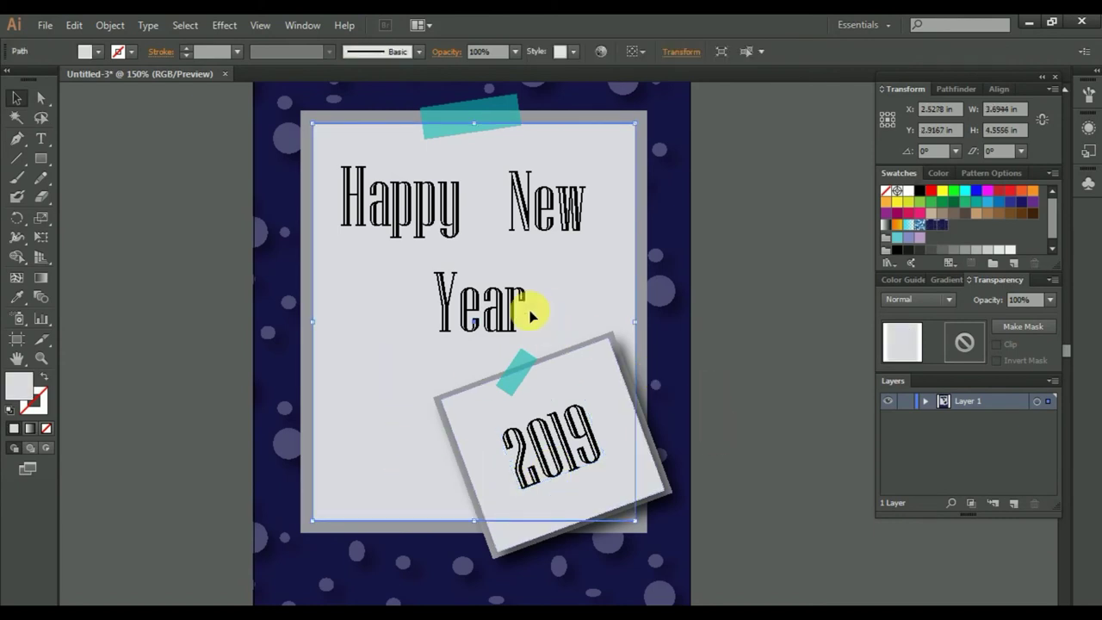
Zoom out and pan so the whole Happy New Year 2019 card sits centred in the window
key("z")
key("ctrl+minus")
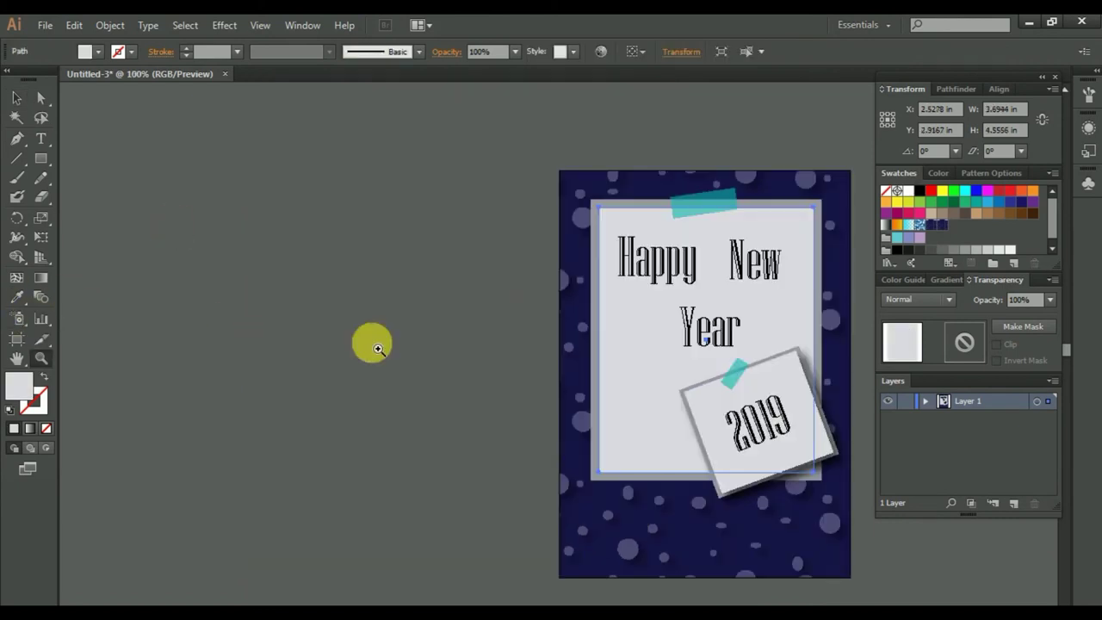
left_click_drag(637, 385, 379, 402)
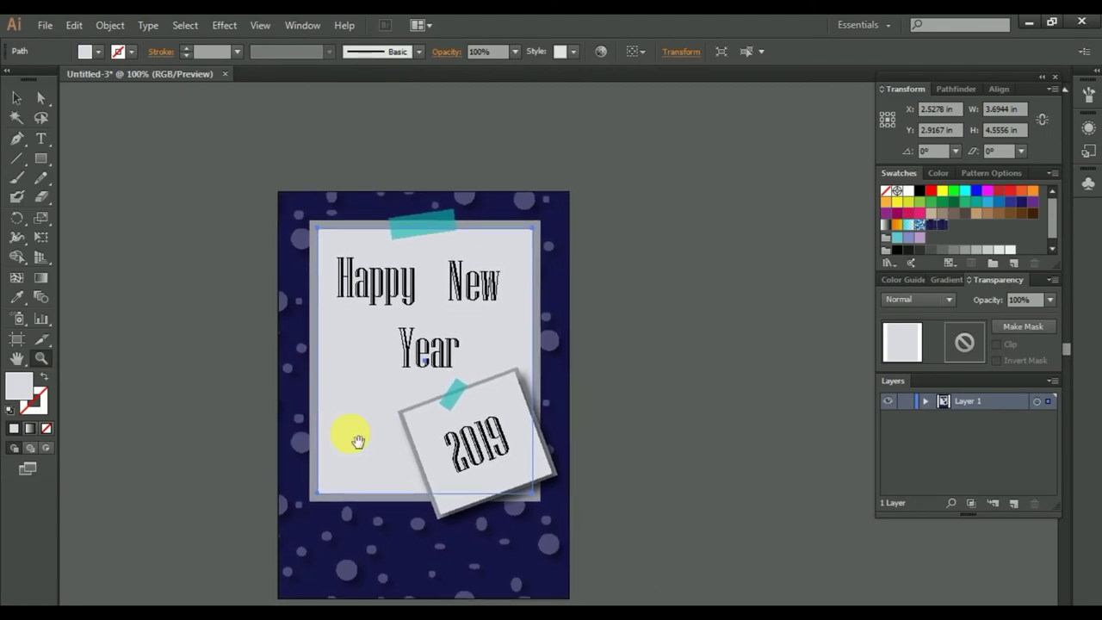
left_click_drag(358, 441, 383, 409)
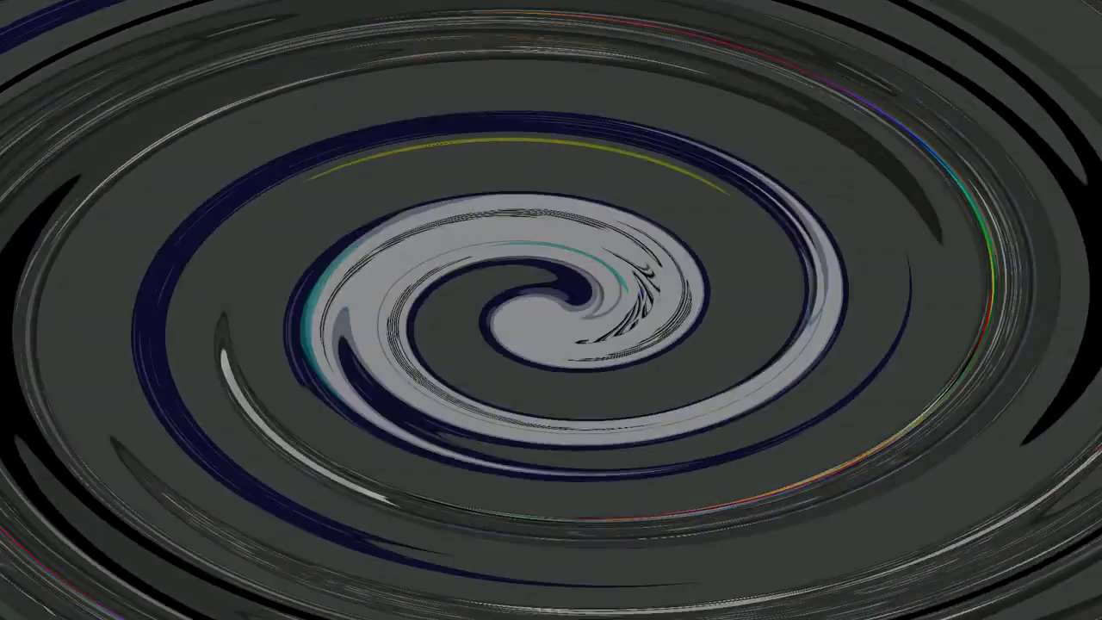